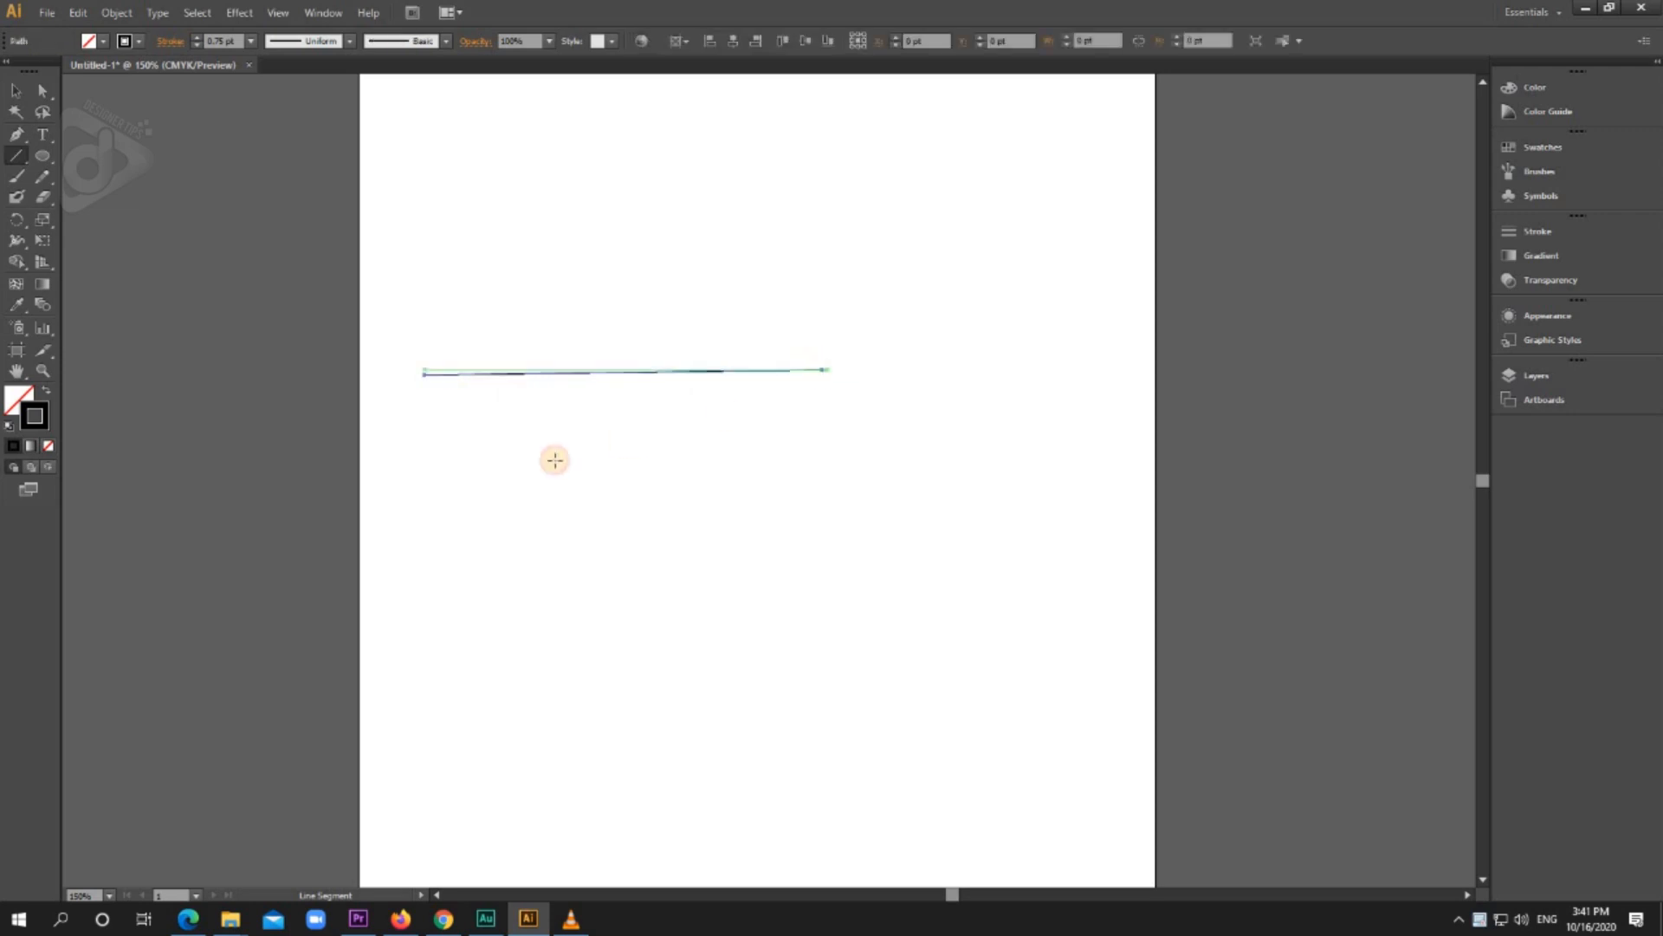
Step: Draw five more straight black lines with the Line Segment tool: one nearly horizontal, two diagonal below it, and two horizontal above
left_click_drag(425, 441, 863, 419)
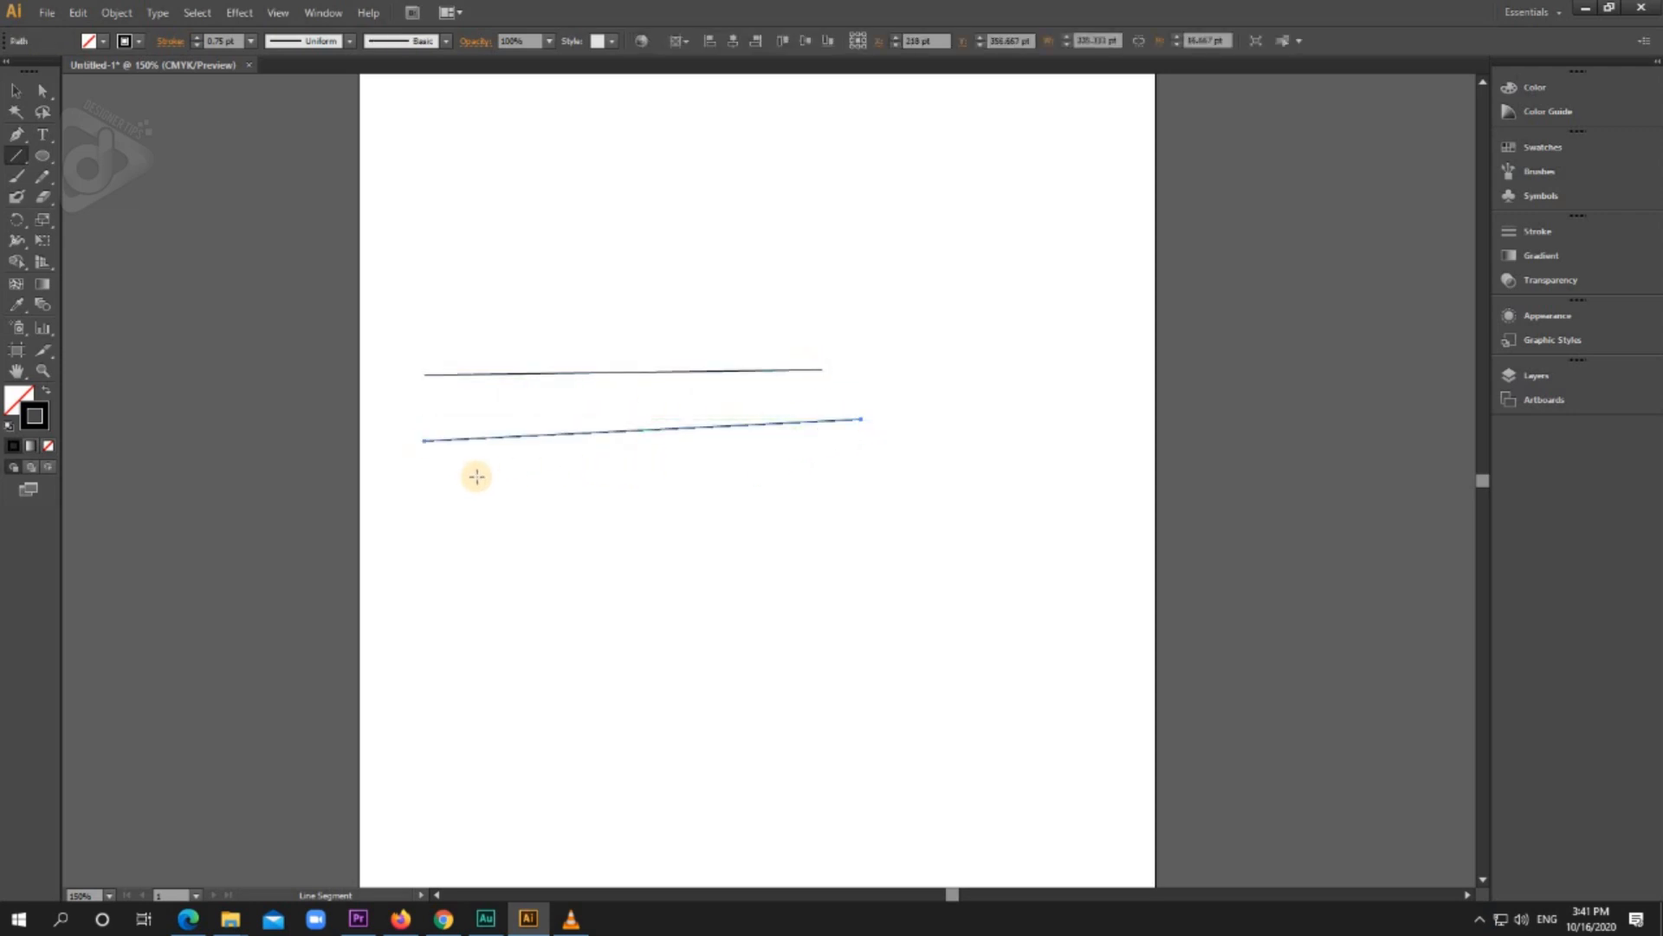
left_click_drag(464, 608, 727, 446)
left_click_drag(551, 628, 922, 494)
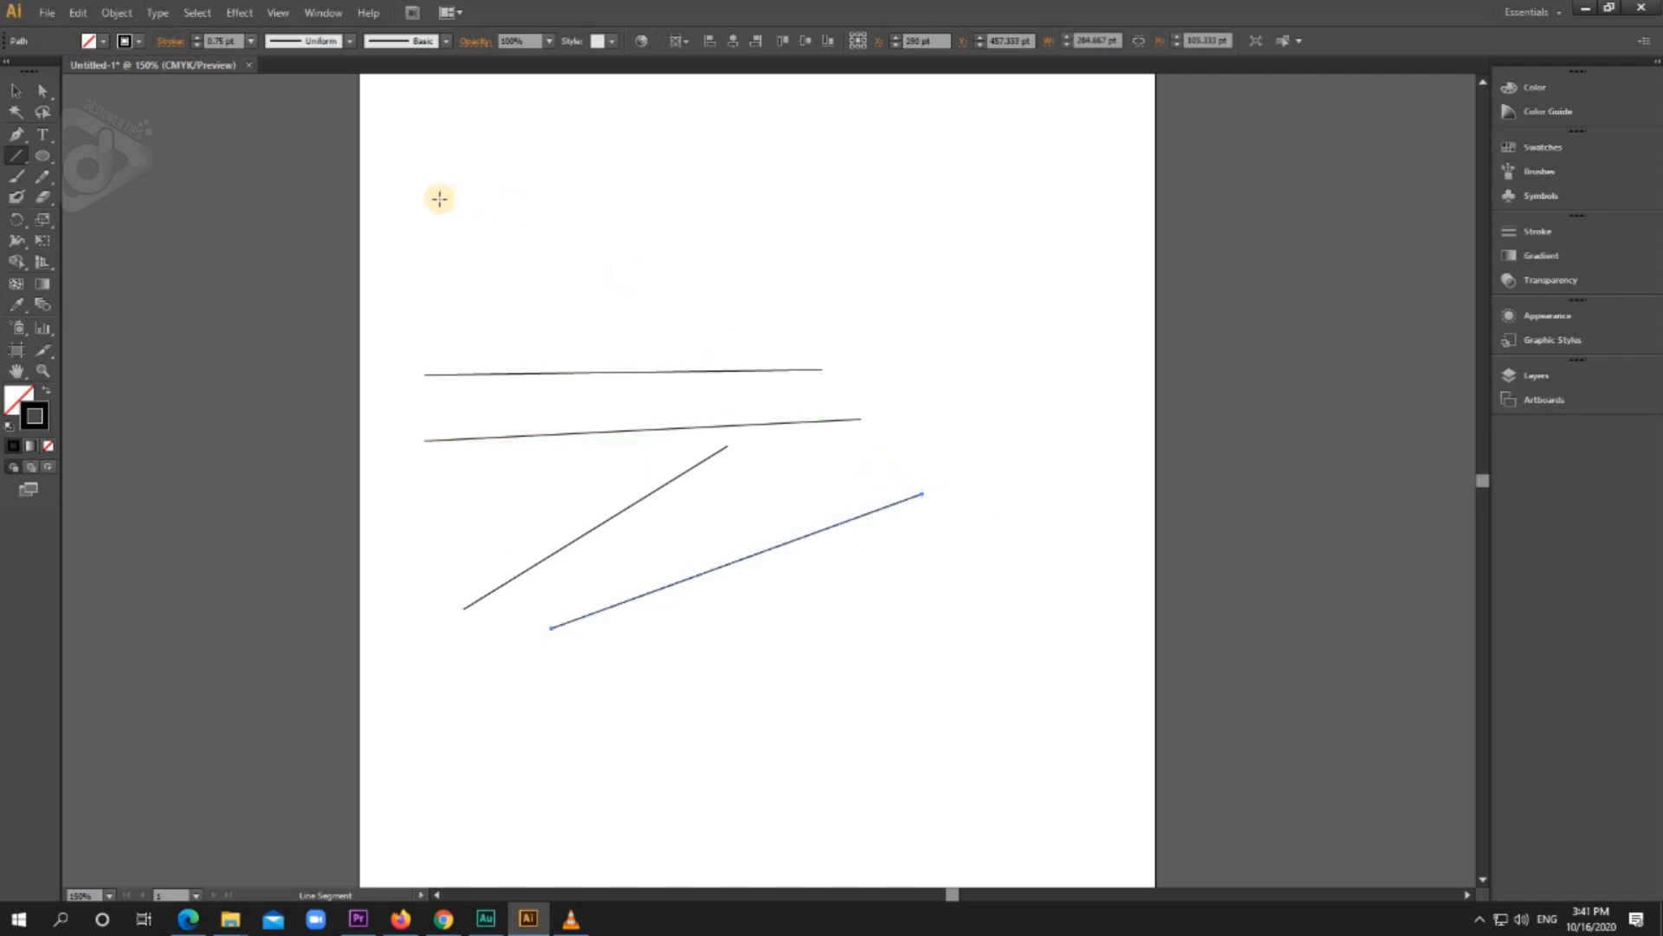
left_click_drag(440, 200, 929, 248)
left_click_drag(481, 313, 962, 388)
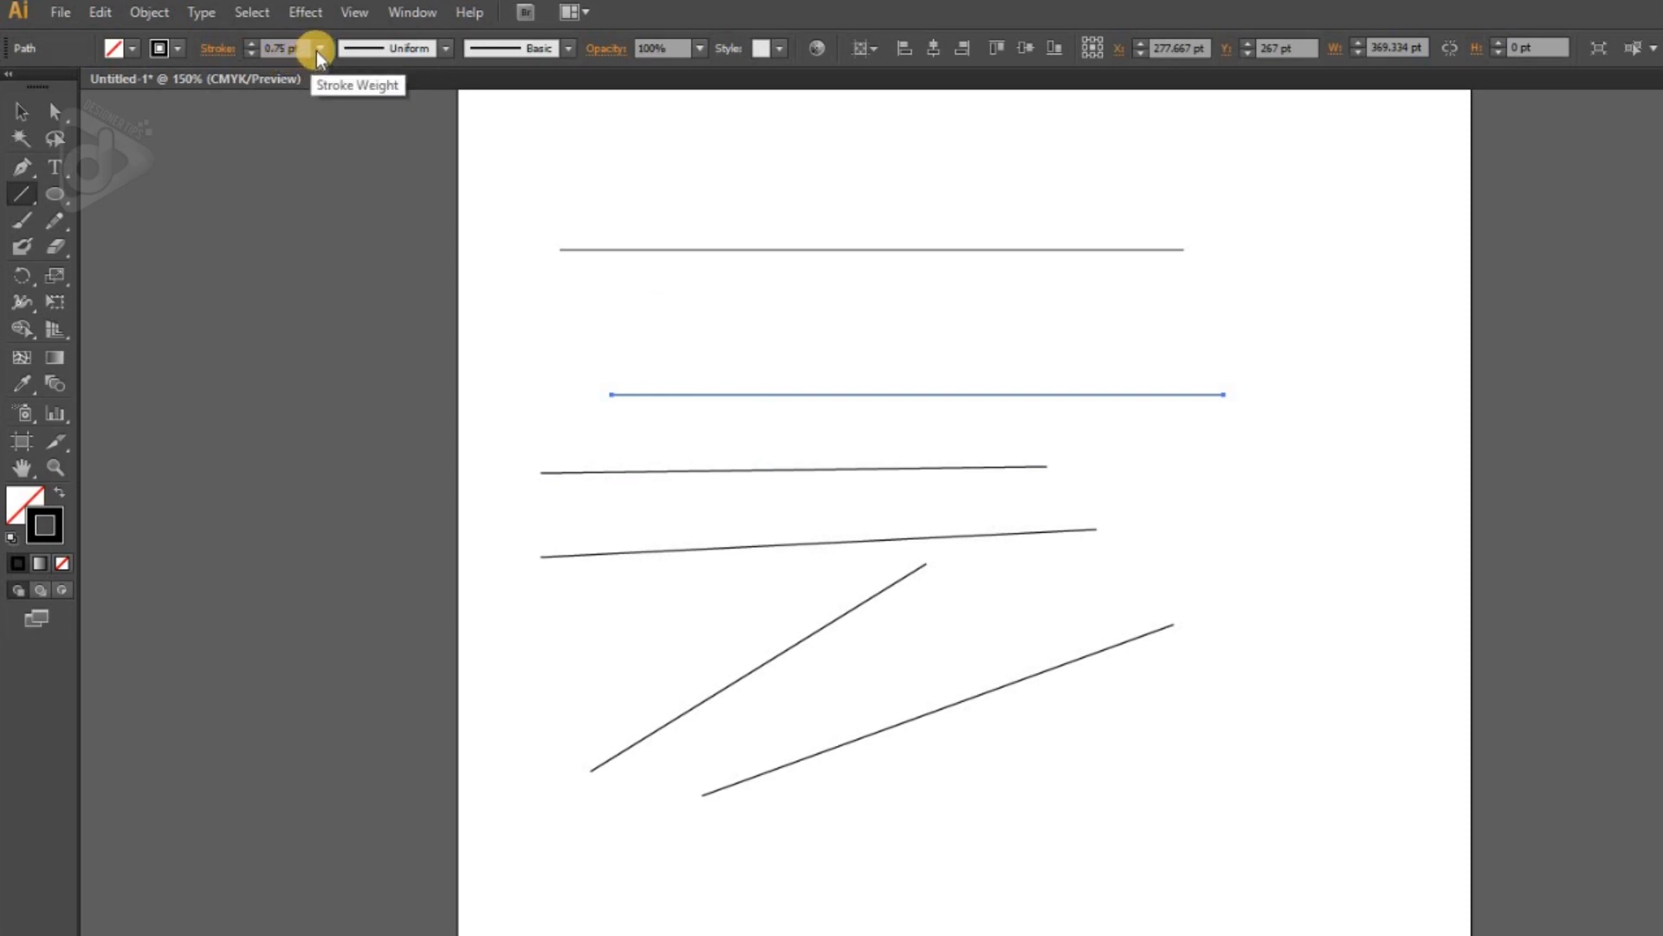
Step: Set the selected horizontal line's stroke weight to 7 pt, and increase it to 10 pt
left_click(317, 49)
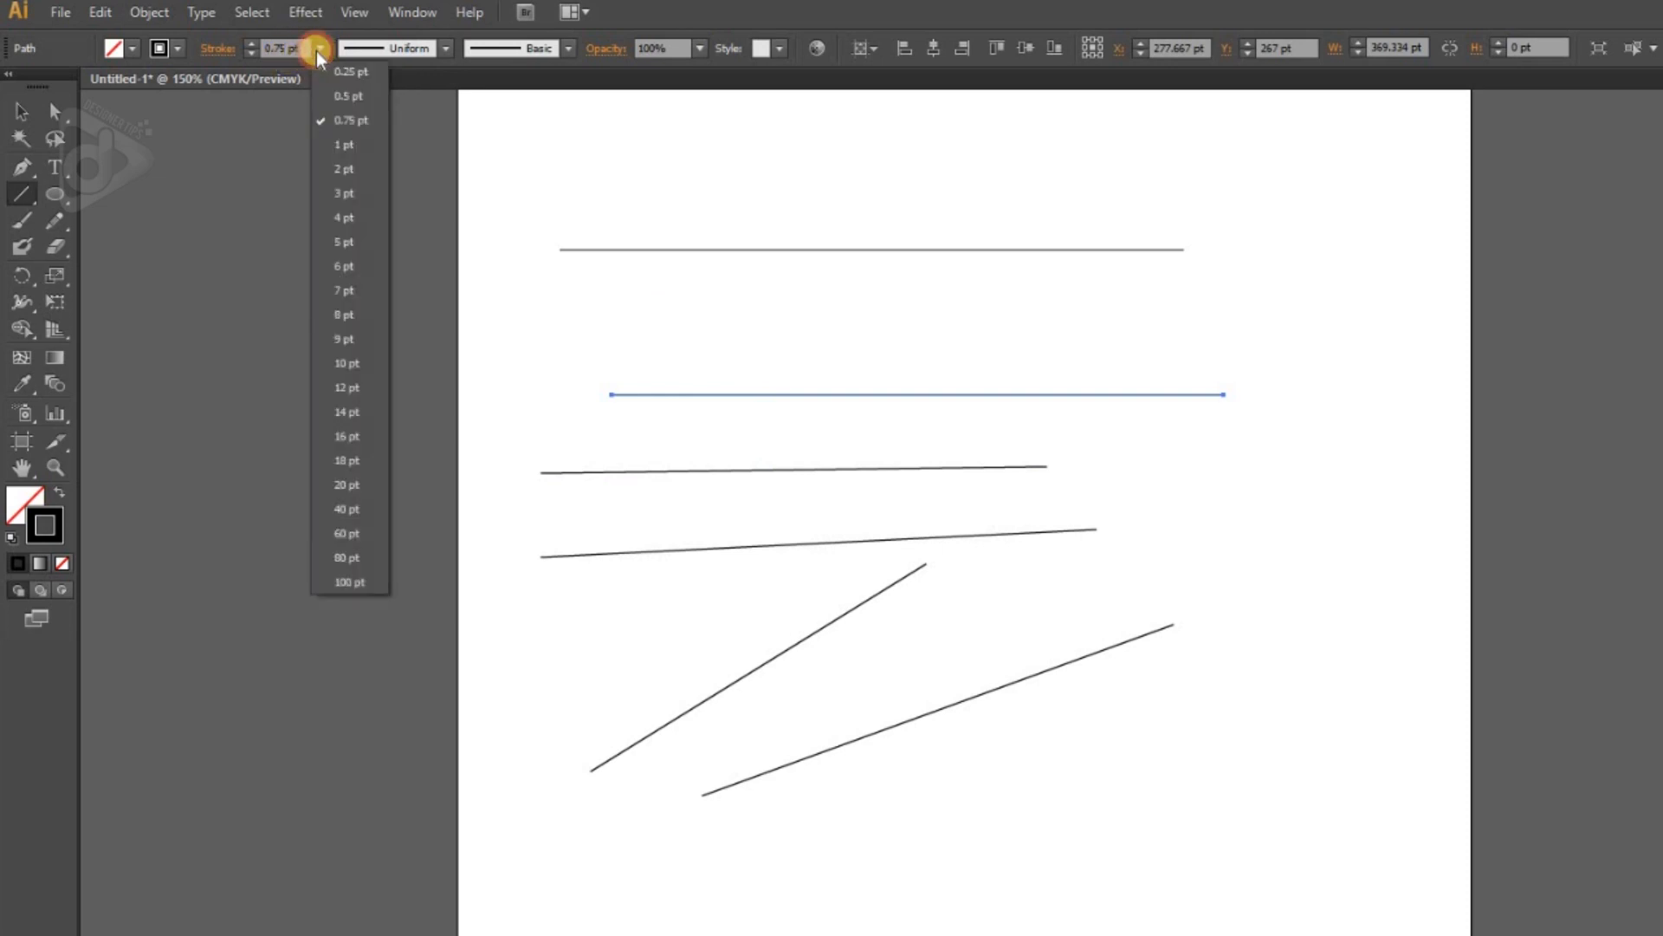
left_click(357, 303)
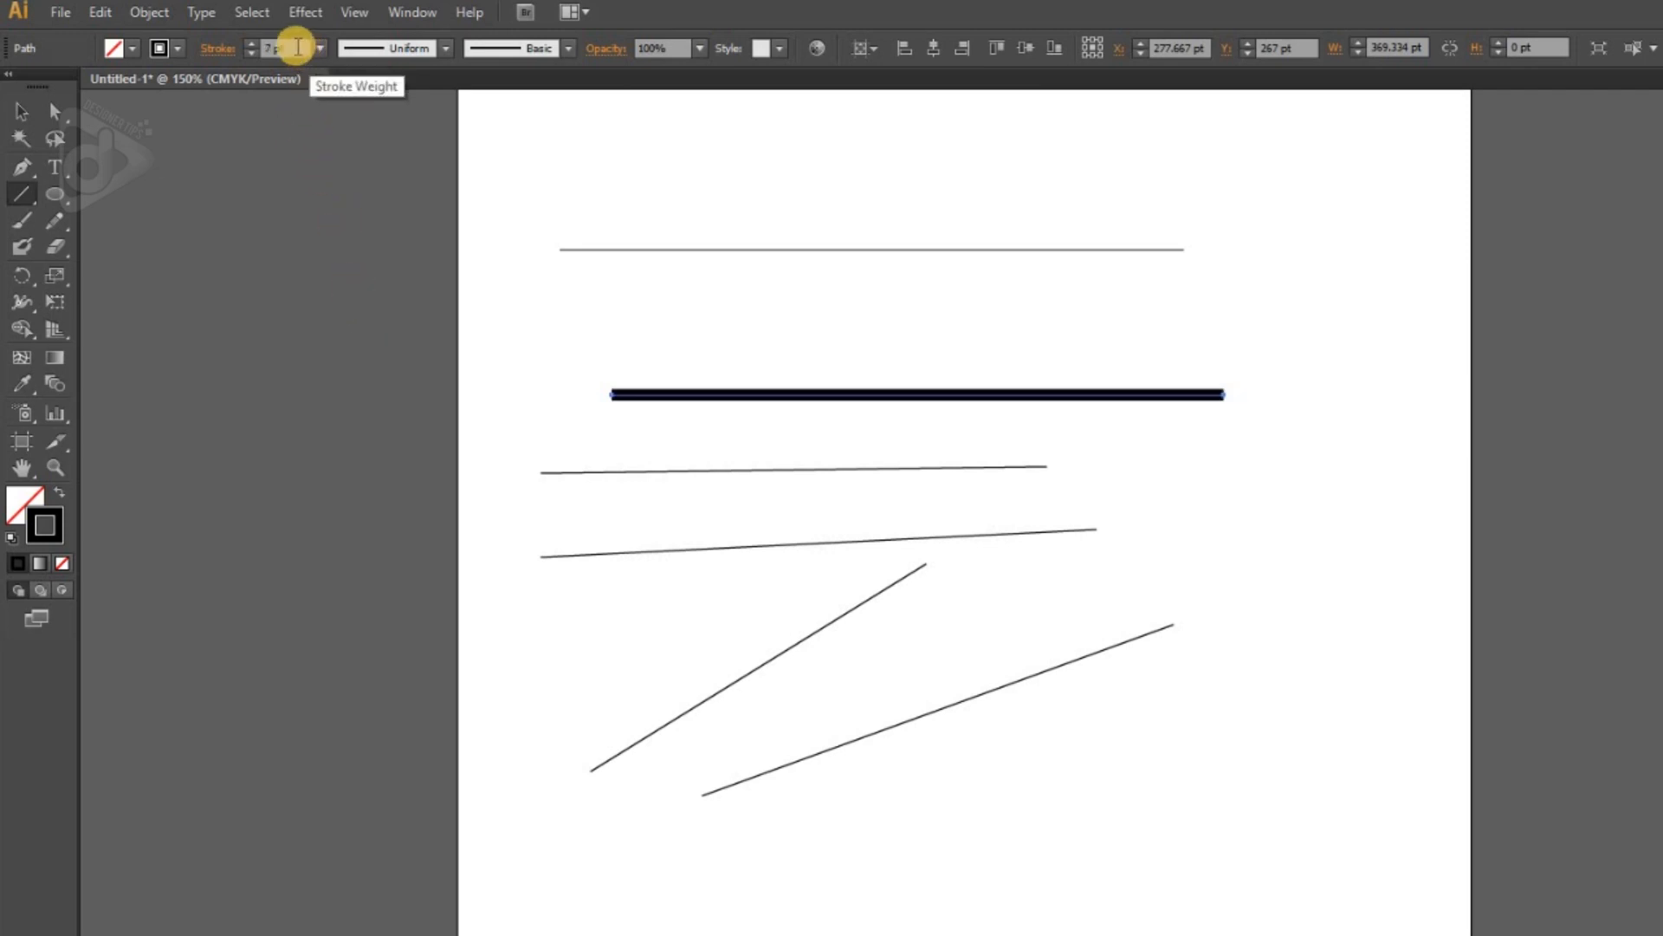
left_click(256, 49)
type("10")
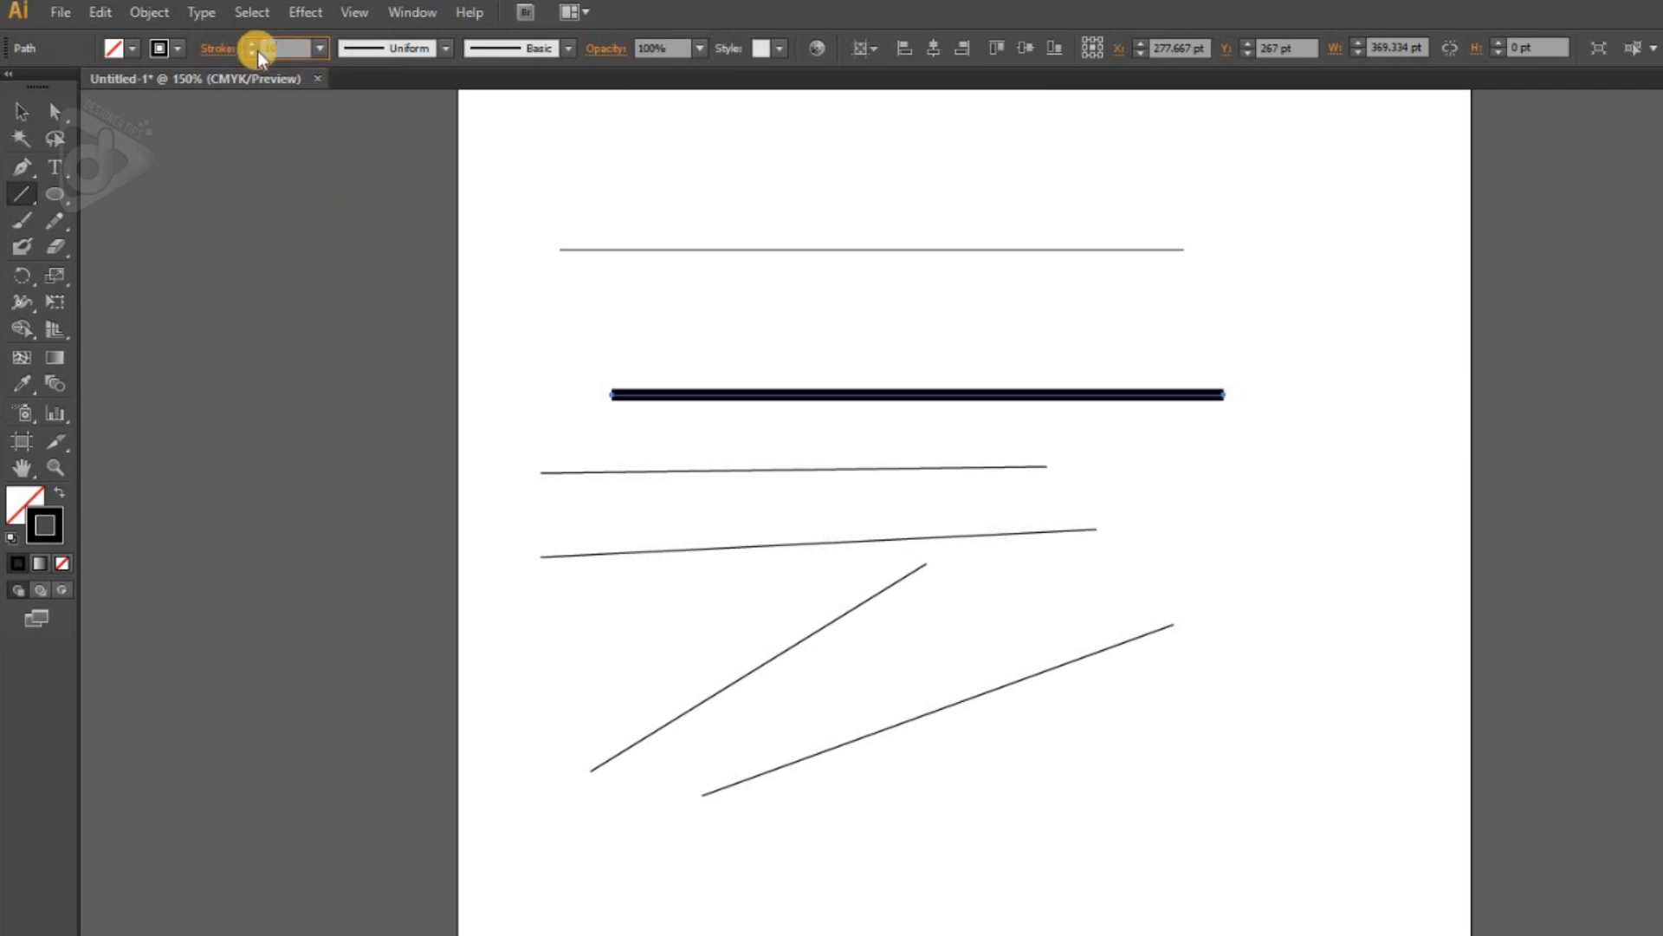
key("Return")
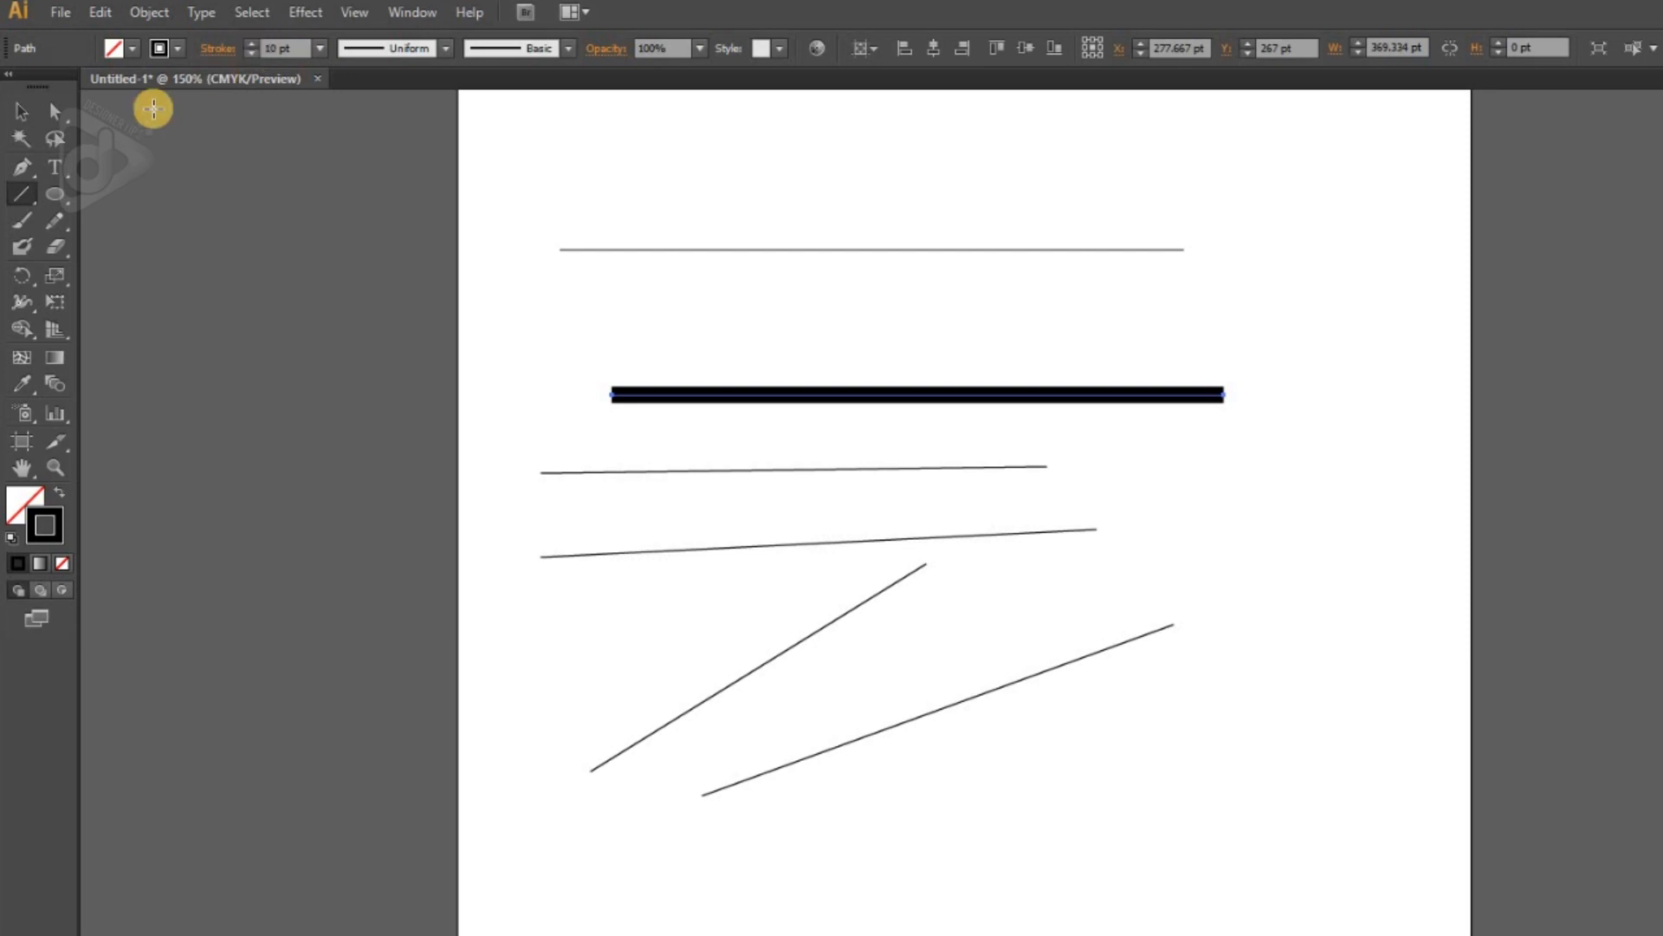
Step: Draw a straight horizontal line with the Pen tool just above the thick black line, matching its length
left_click(17, 173)
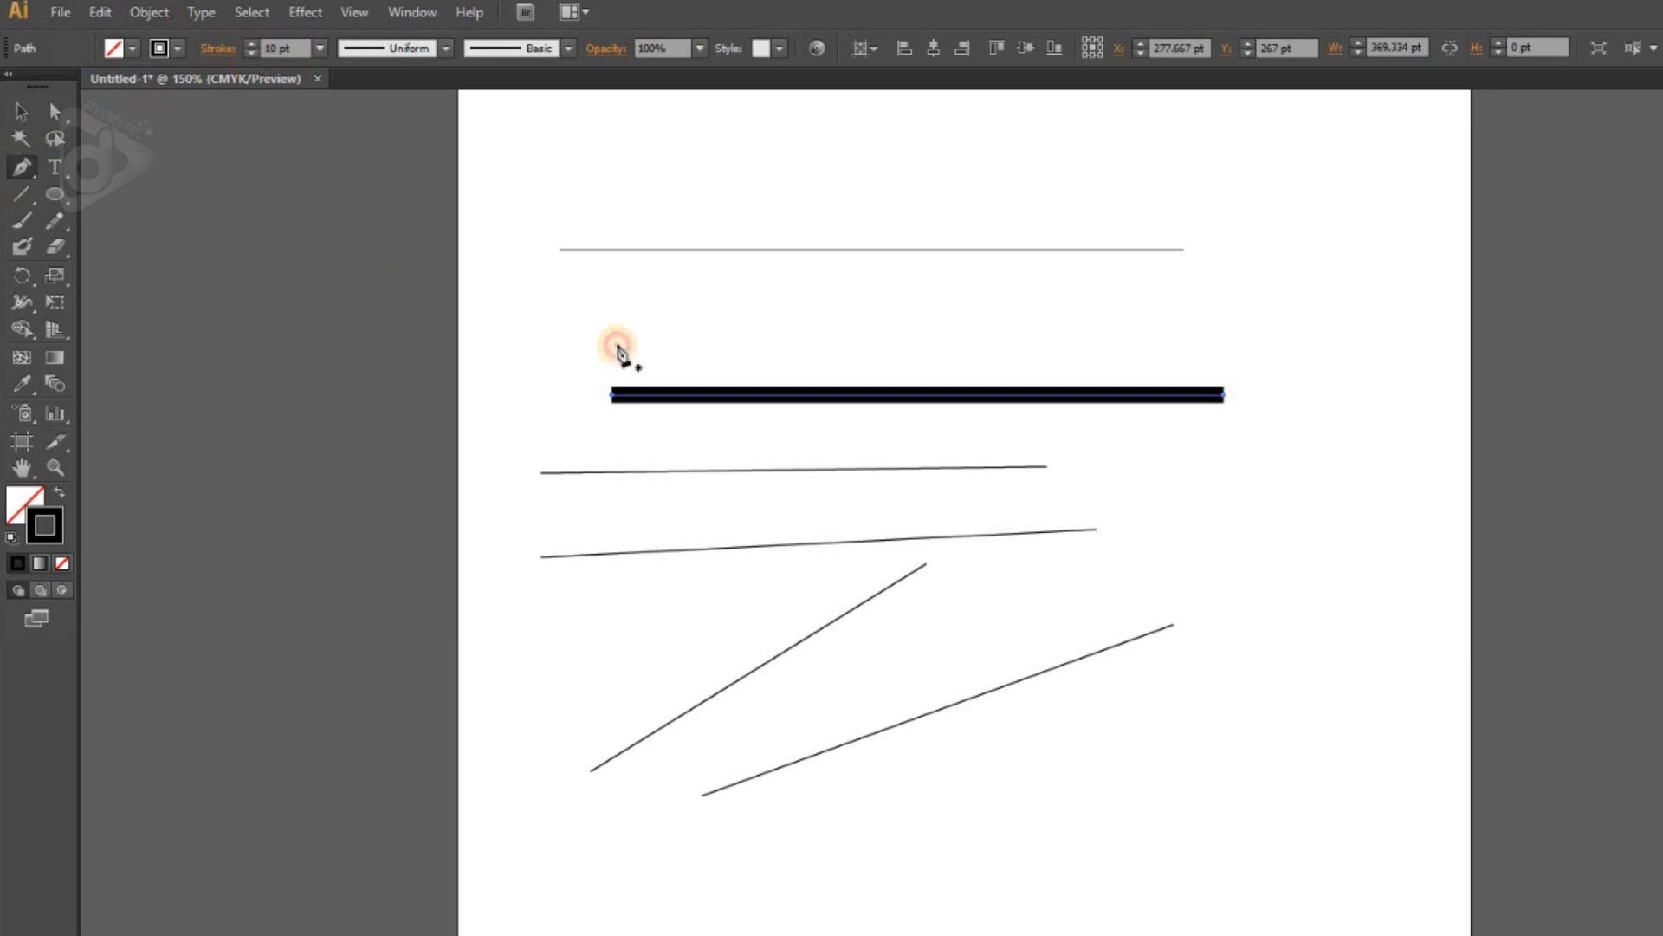
left_click(617, 345)
left_click(1224, 344)
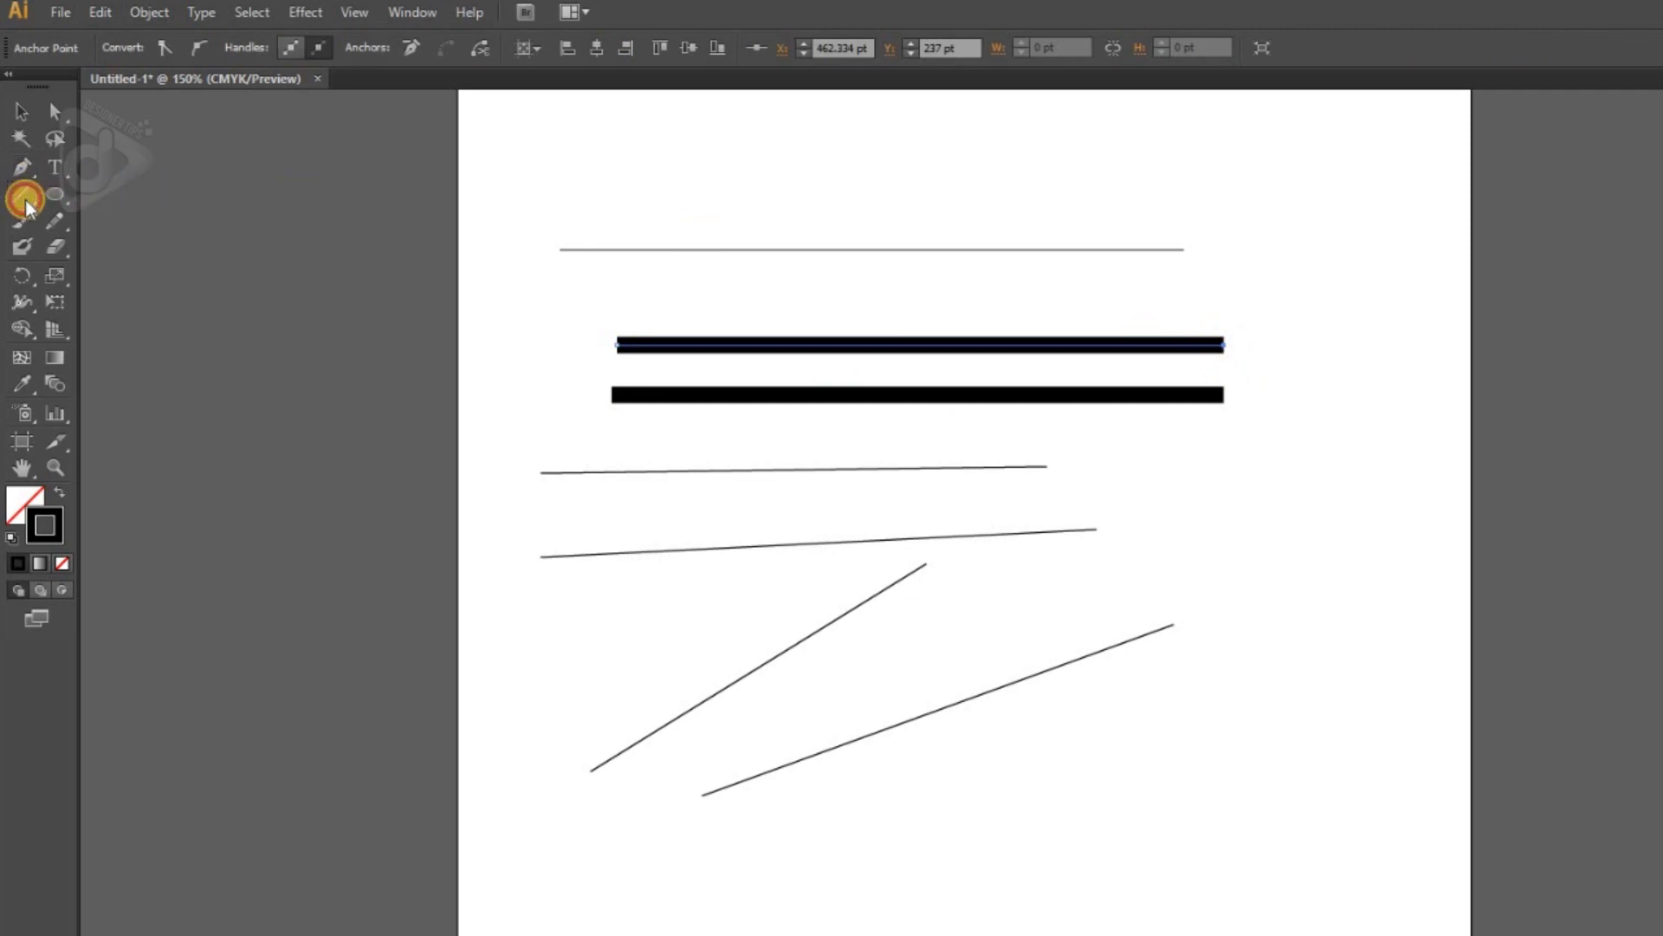
Step: Recolor the lower thick line's stroke with the red swatch C=0 M=90 Y=85 K=0 and deselect it
left_click(21, 111)
left_click(656, 392)
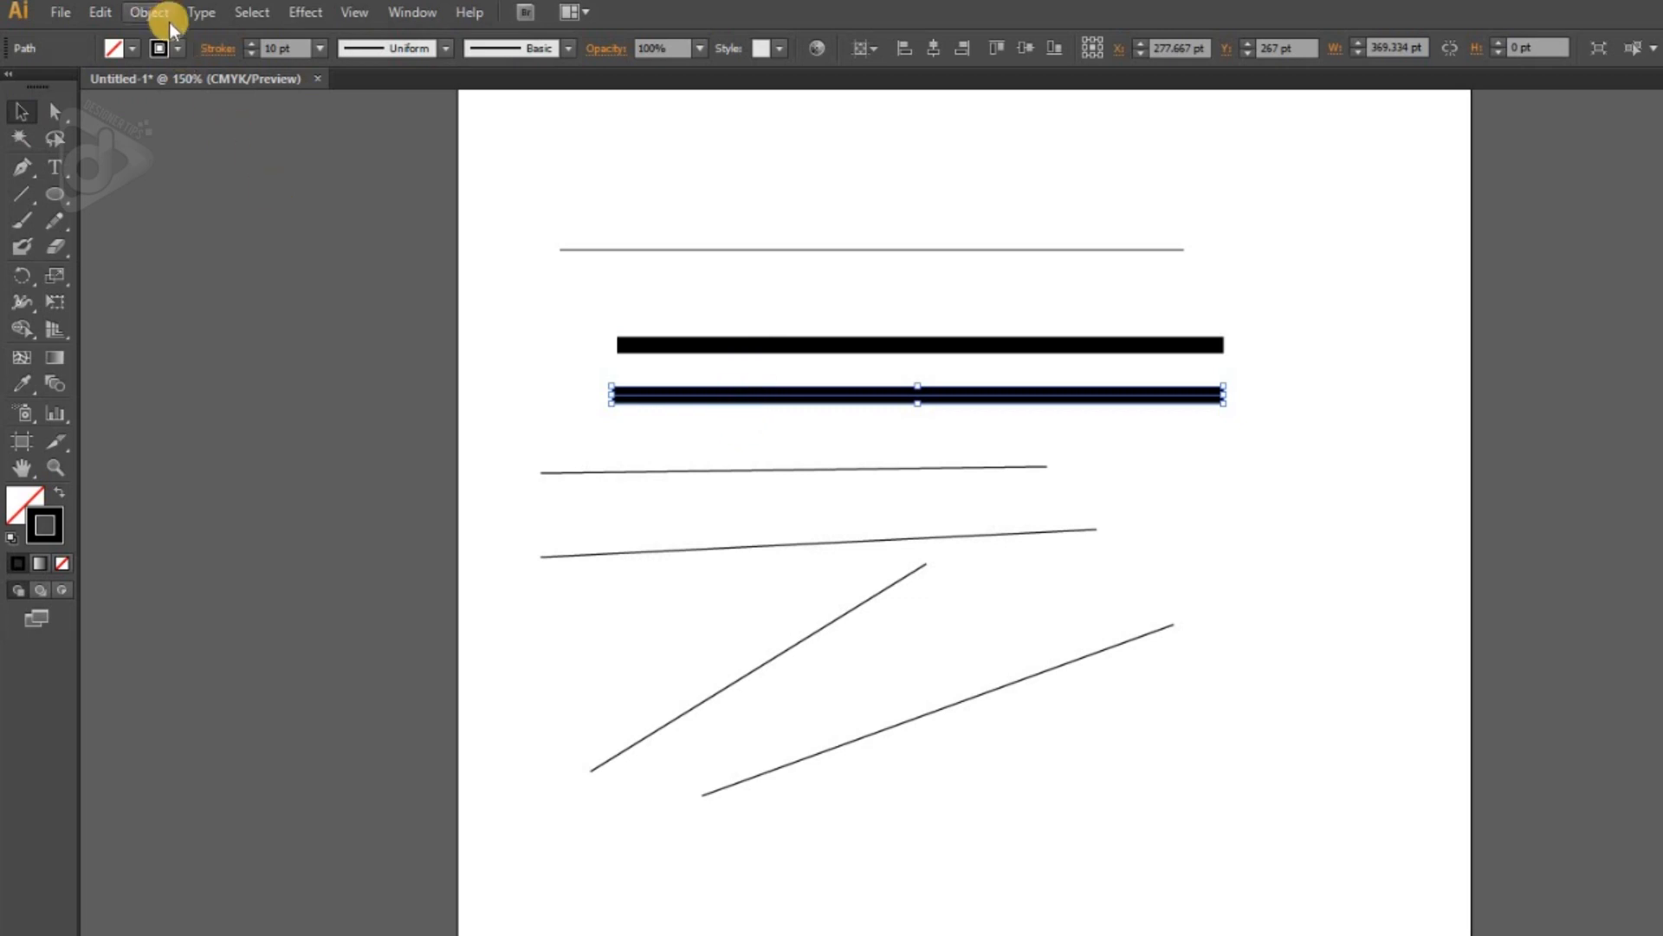
left_click(179, 49)
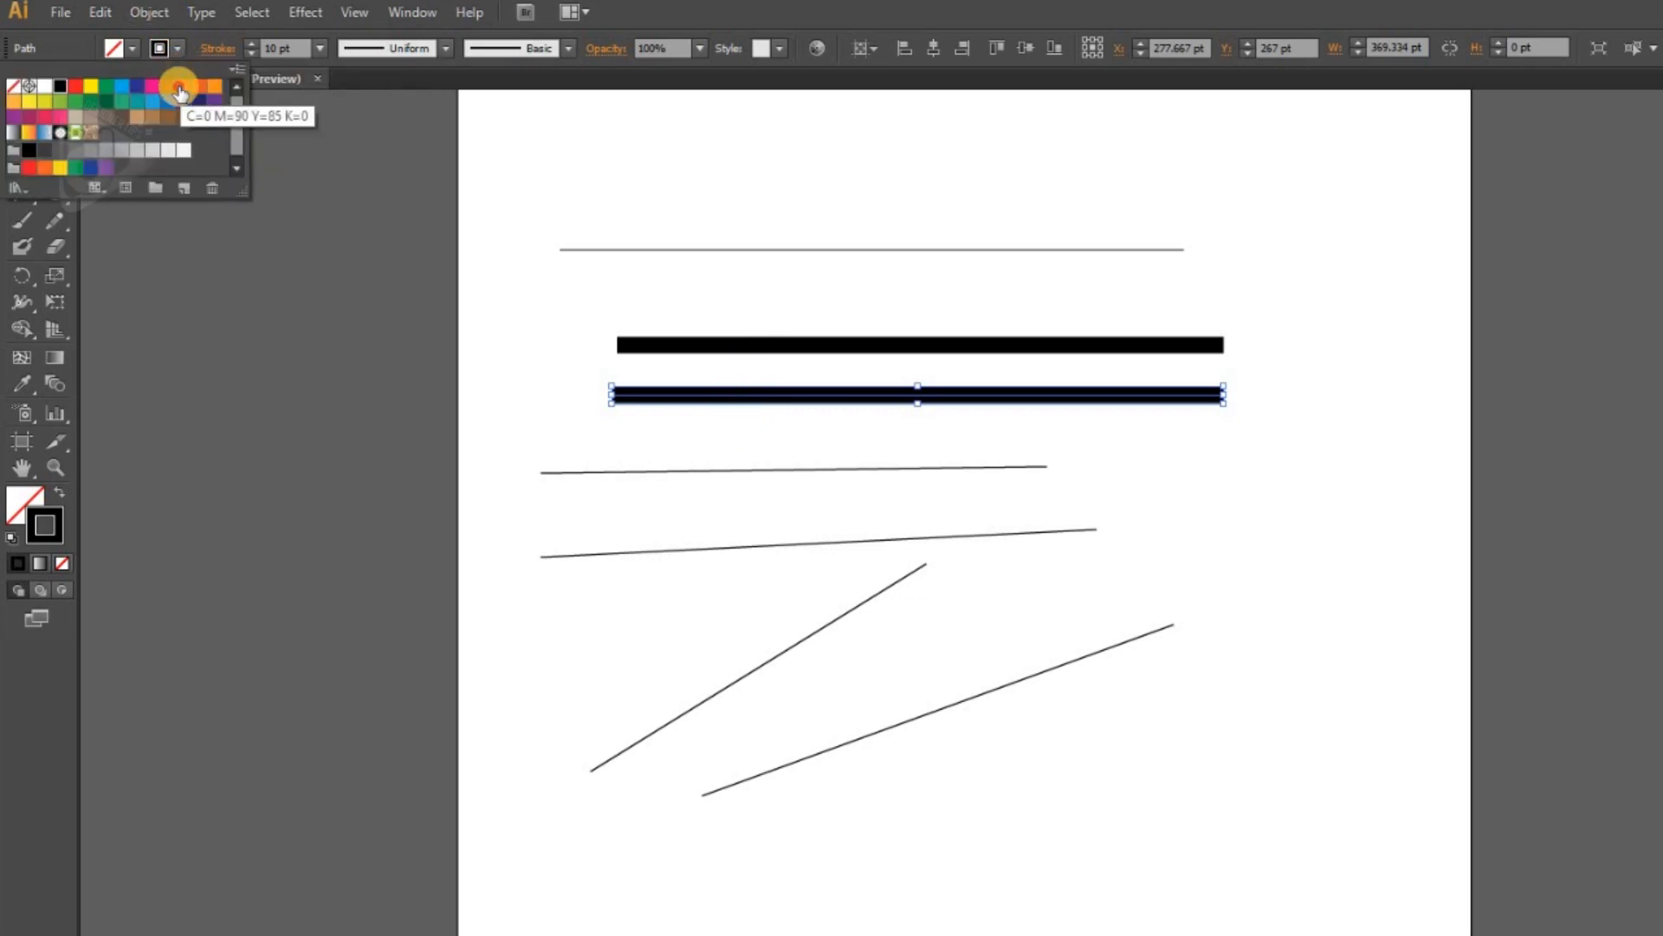
left_click(179, 87)
left_click(882, 305)
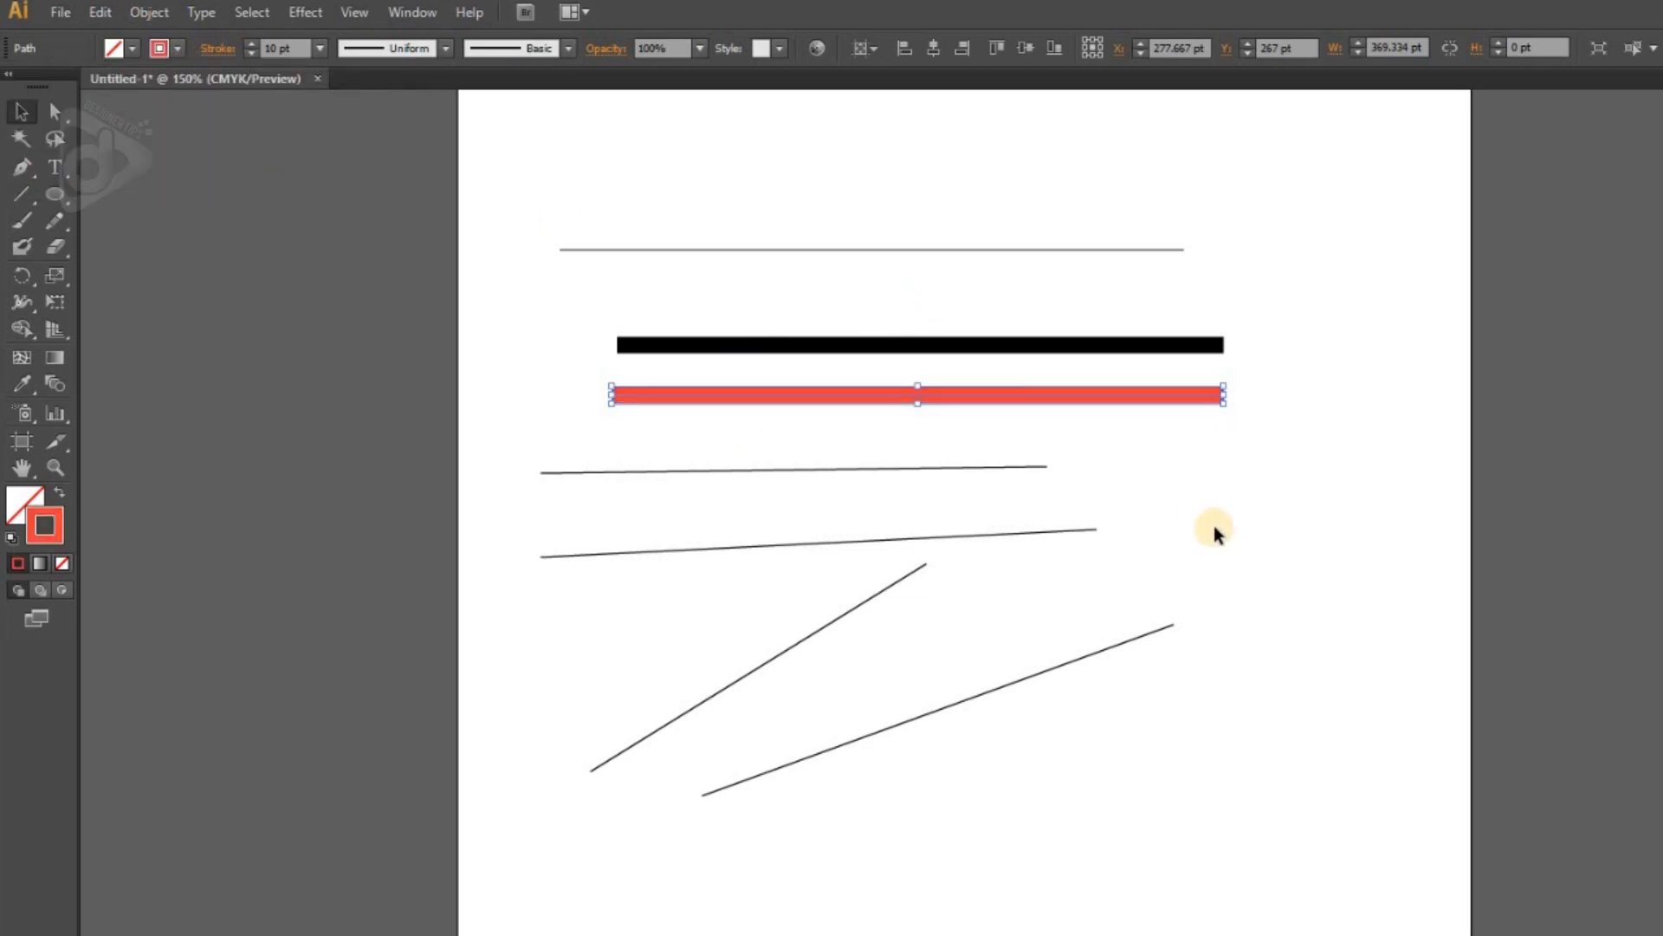
left_click(1189, 485)
Step: Create a vertical red line with the Line Segment tool's exact options, 100 pt long at a 90° angle
left_click(21, 195)
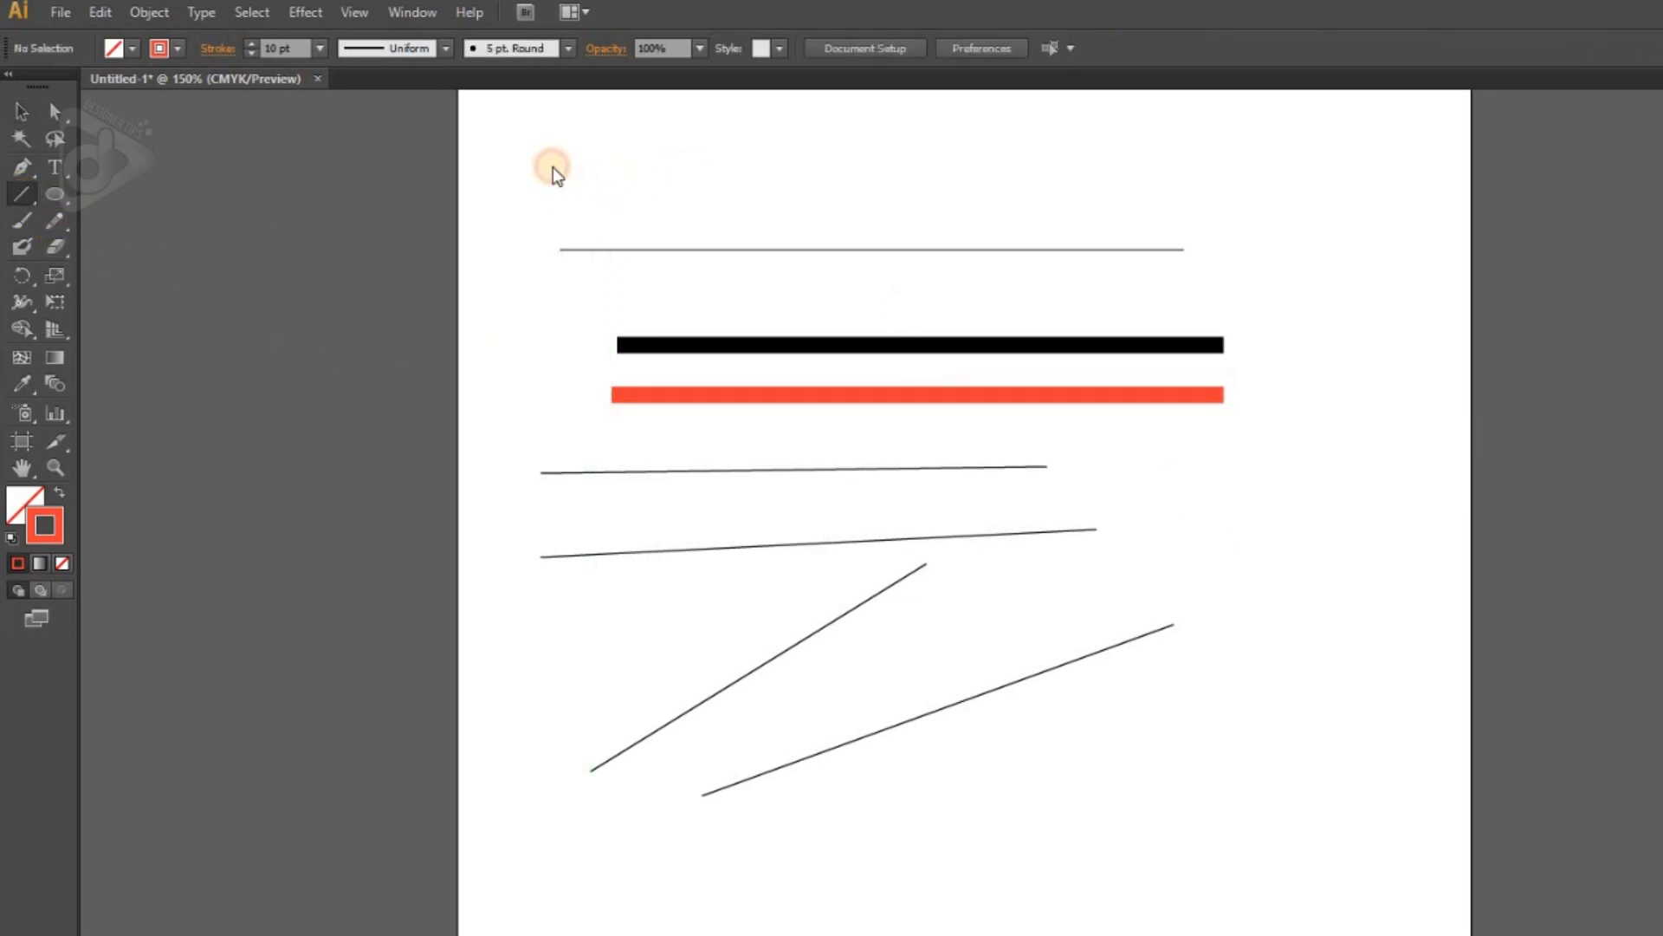
left_click(904, 400)
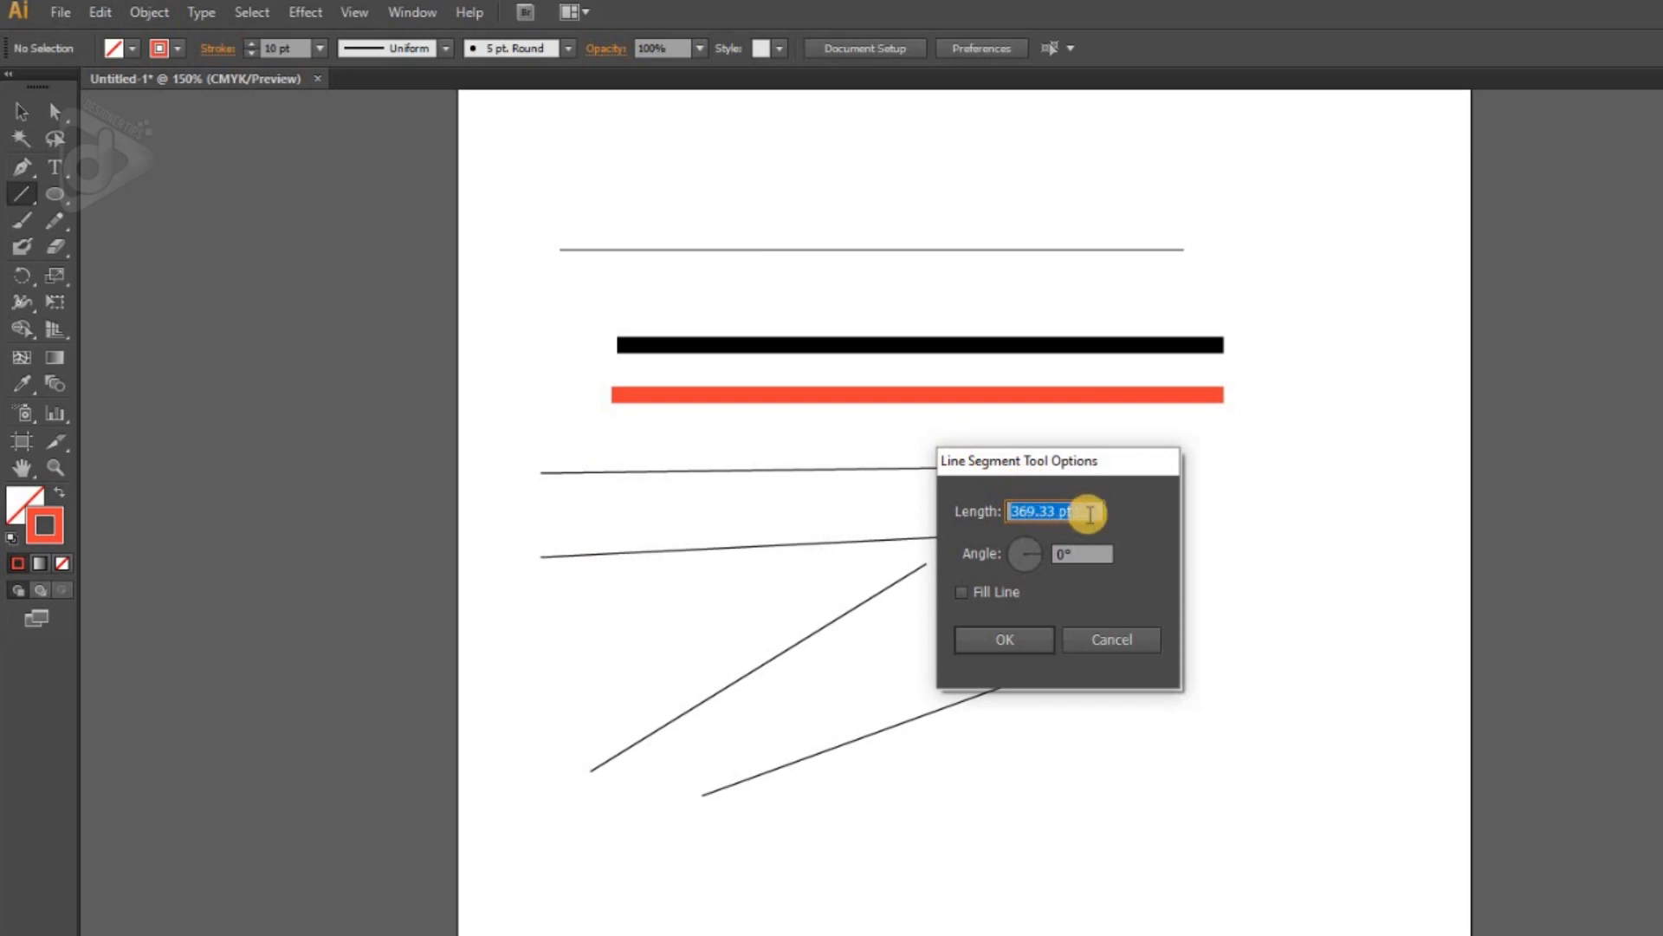
left_click_drag(1090, 513, 1002, 522)
type("1")
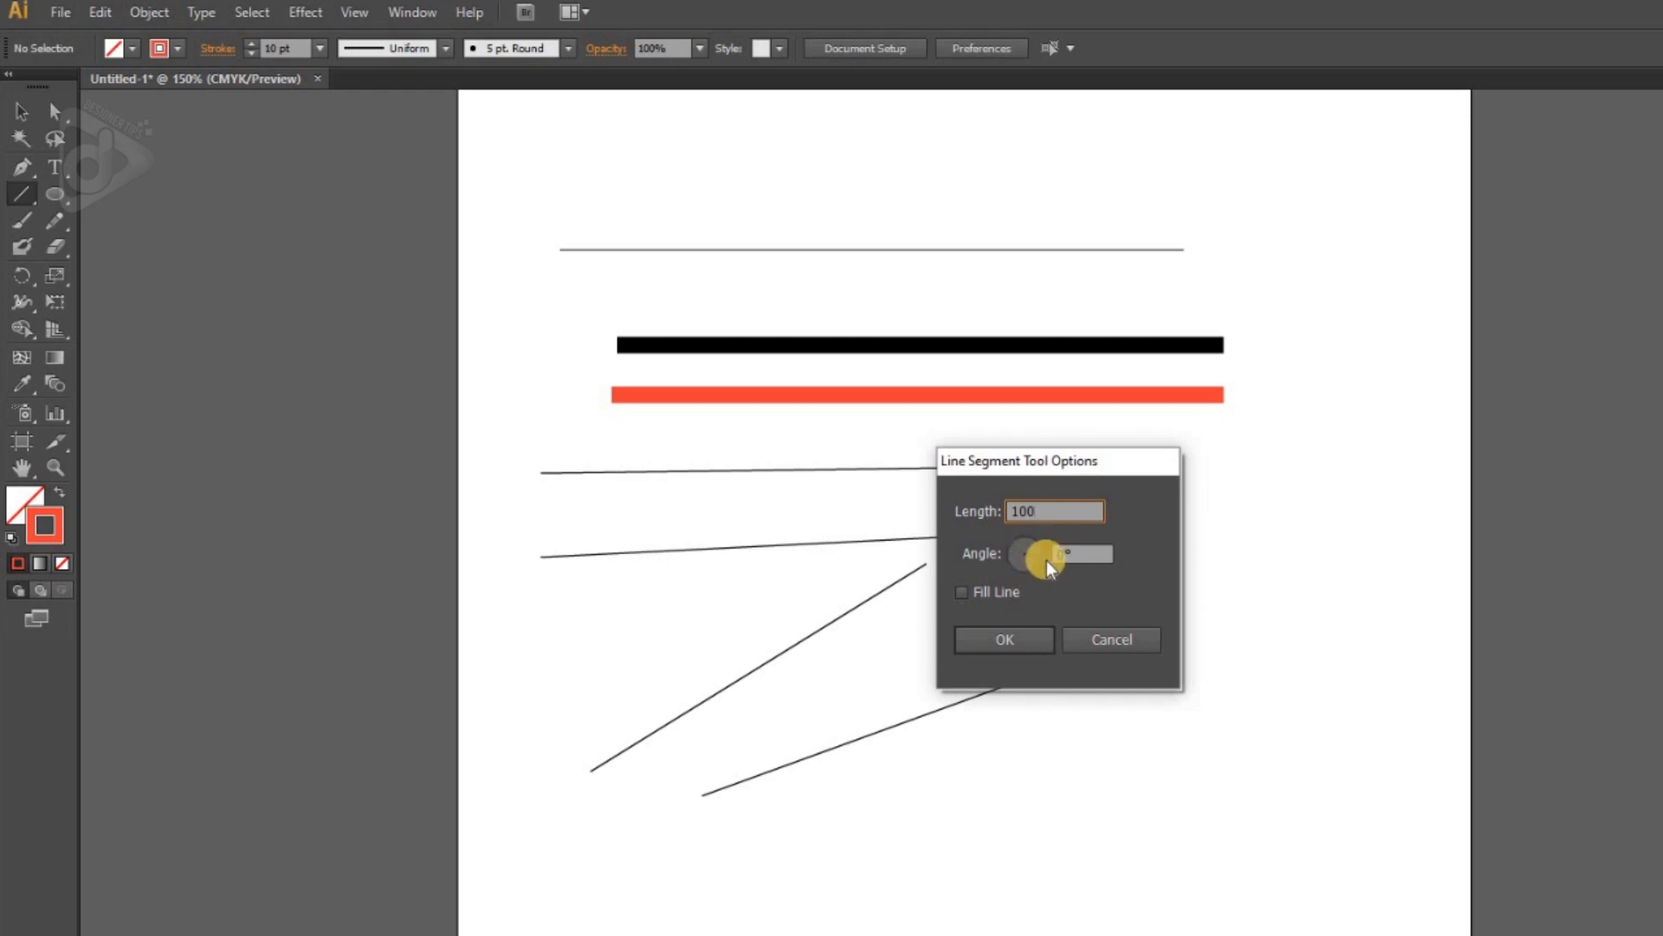
type("00")
key("Tab")
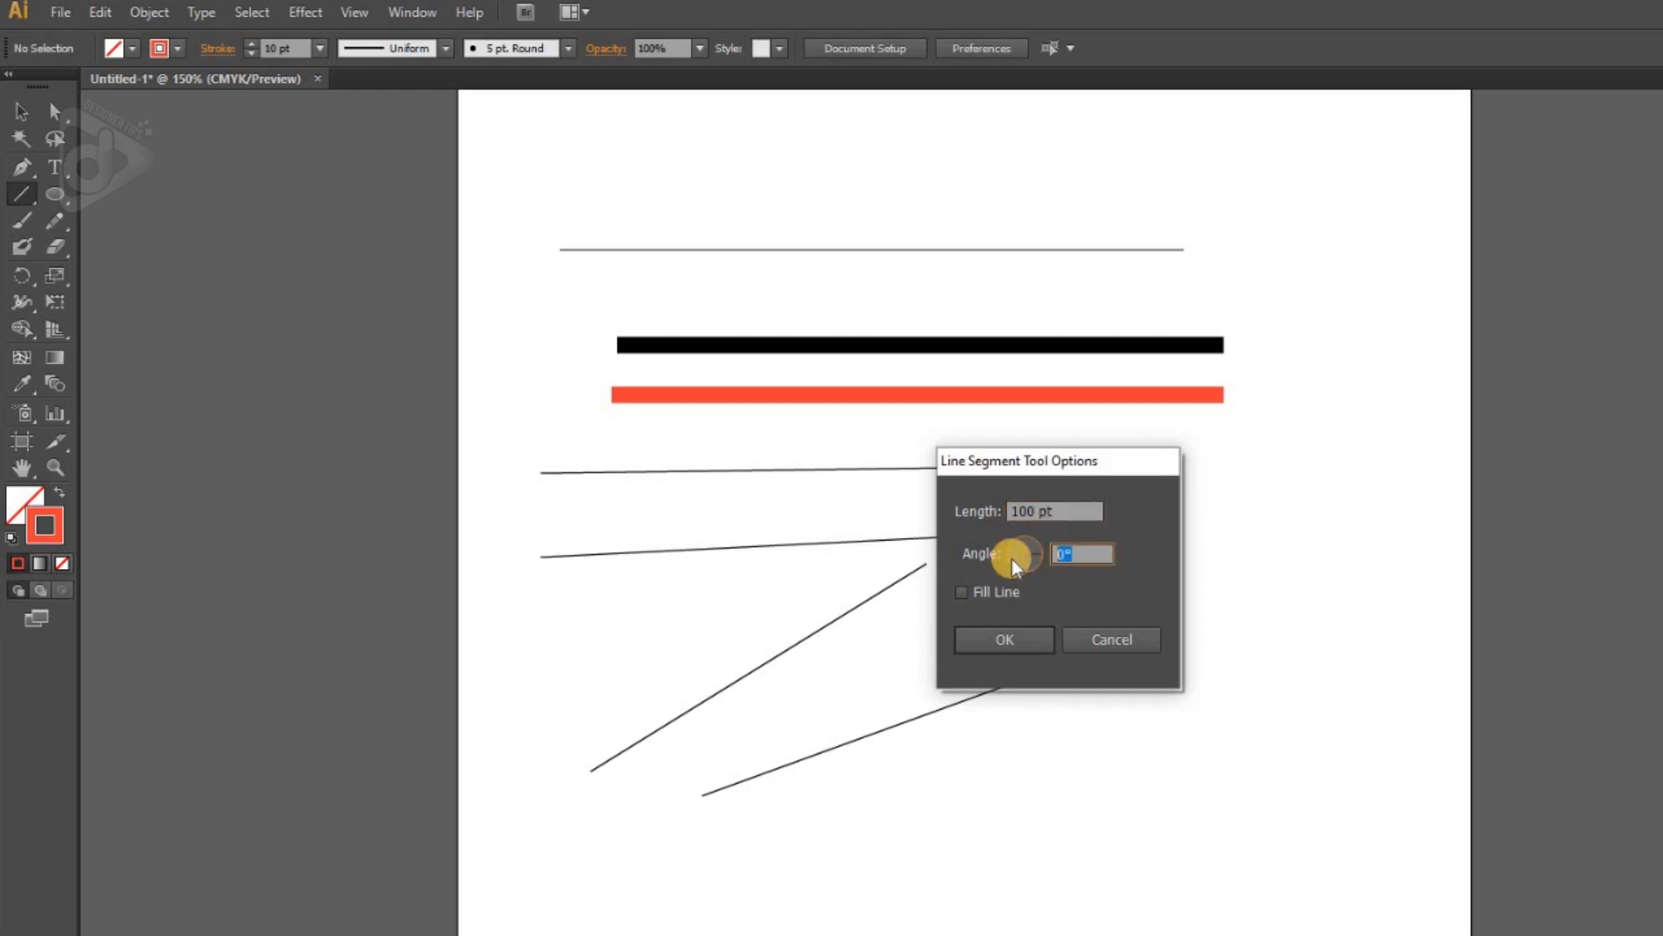
type("9")
left_click(991, 640)
Step: Draw a slanted red line about 420 pt wide and 75 pt high beside the short vertical line
left_click_drag(838, 281, 909, 822)
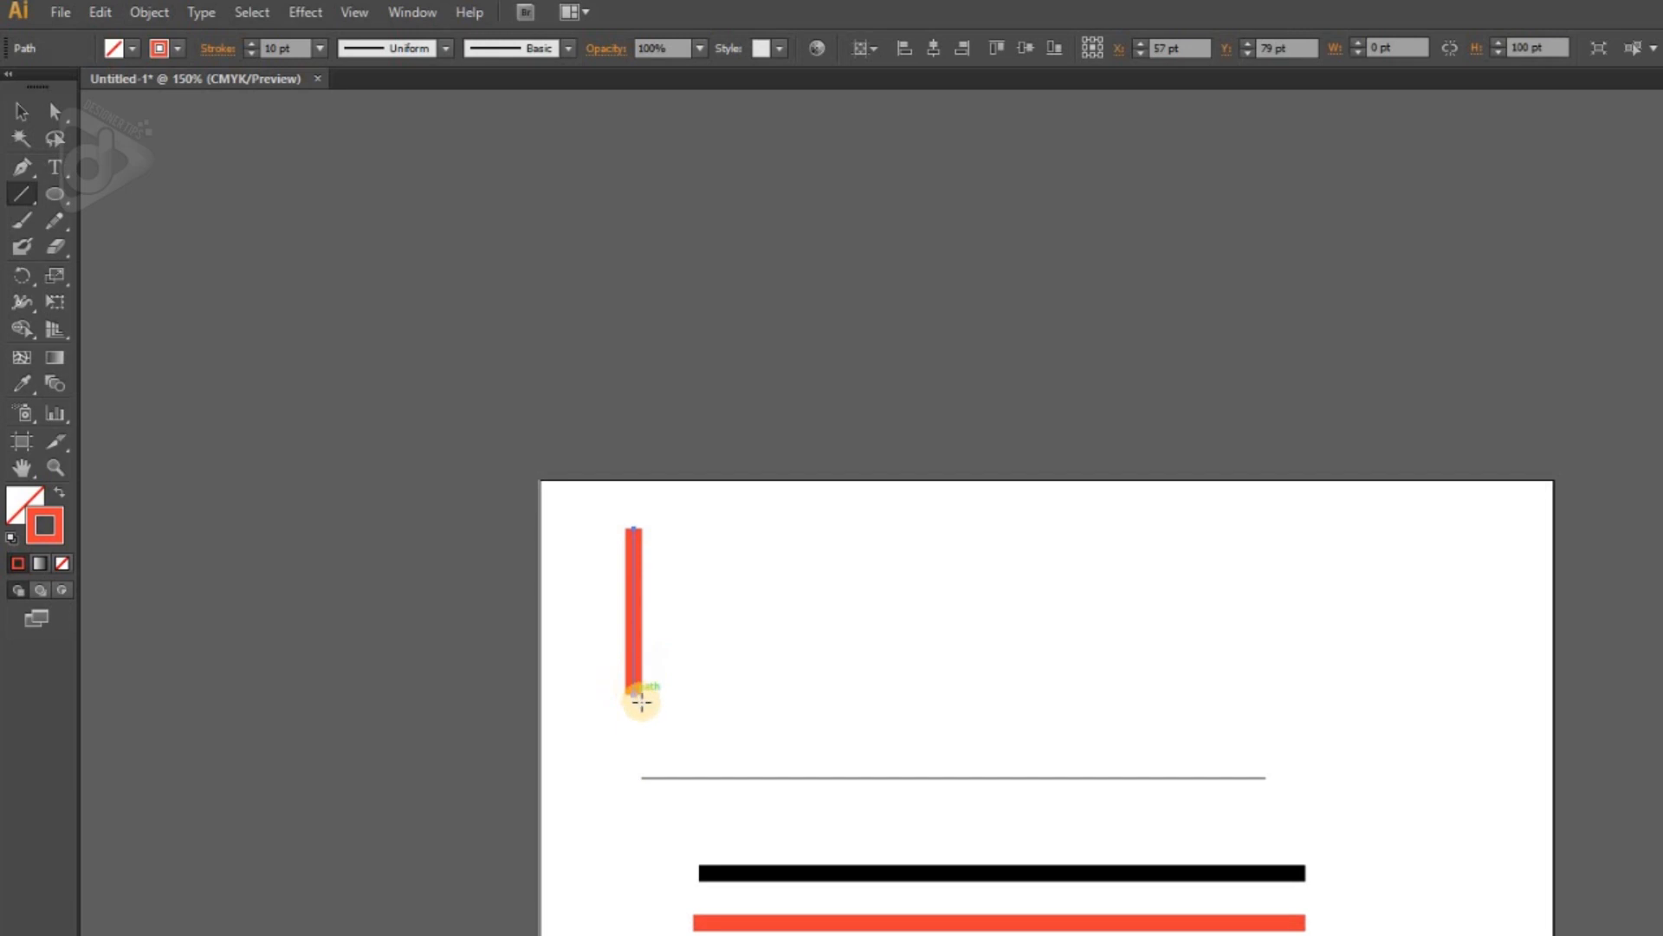
scroll(639, 693, "down", 2)
scroll(645, 705, "down", 8)
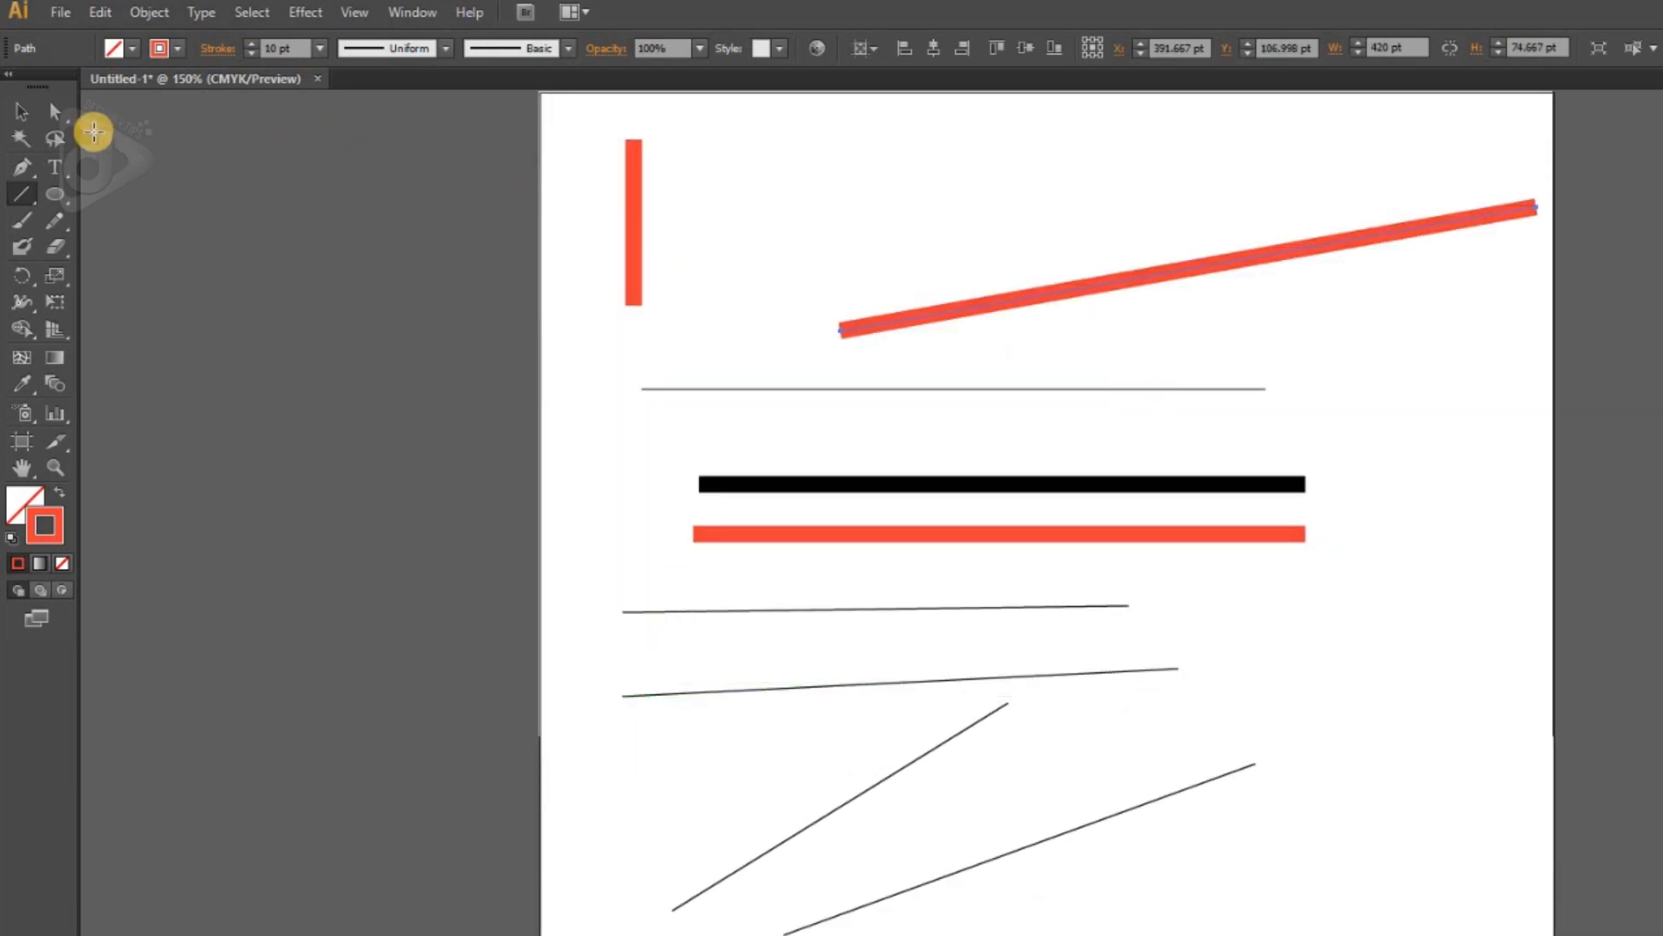
Step: Select all the lines on the artboard and delete them
left_click(37, 116)
left_click(1474, 537)
key("ctrl+a")
key("Delete")
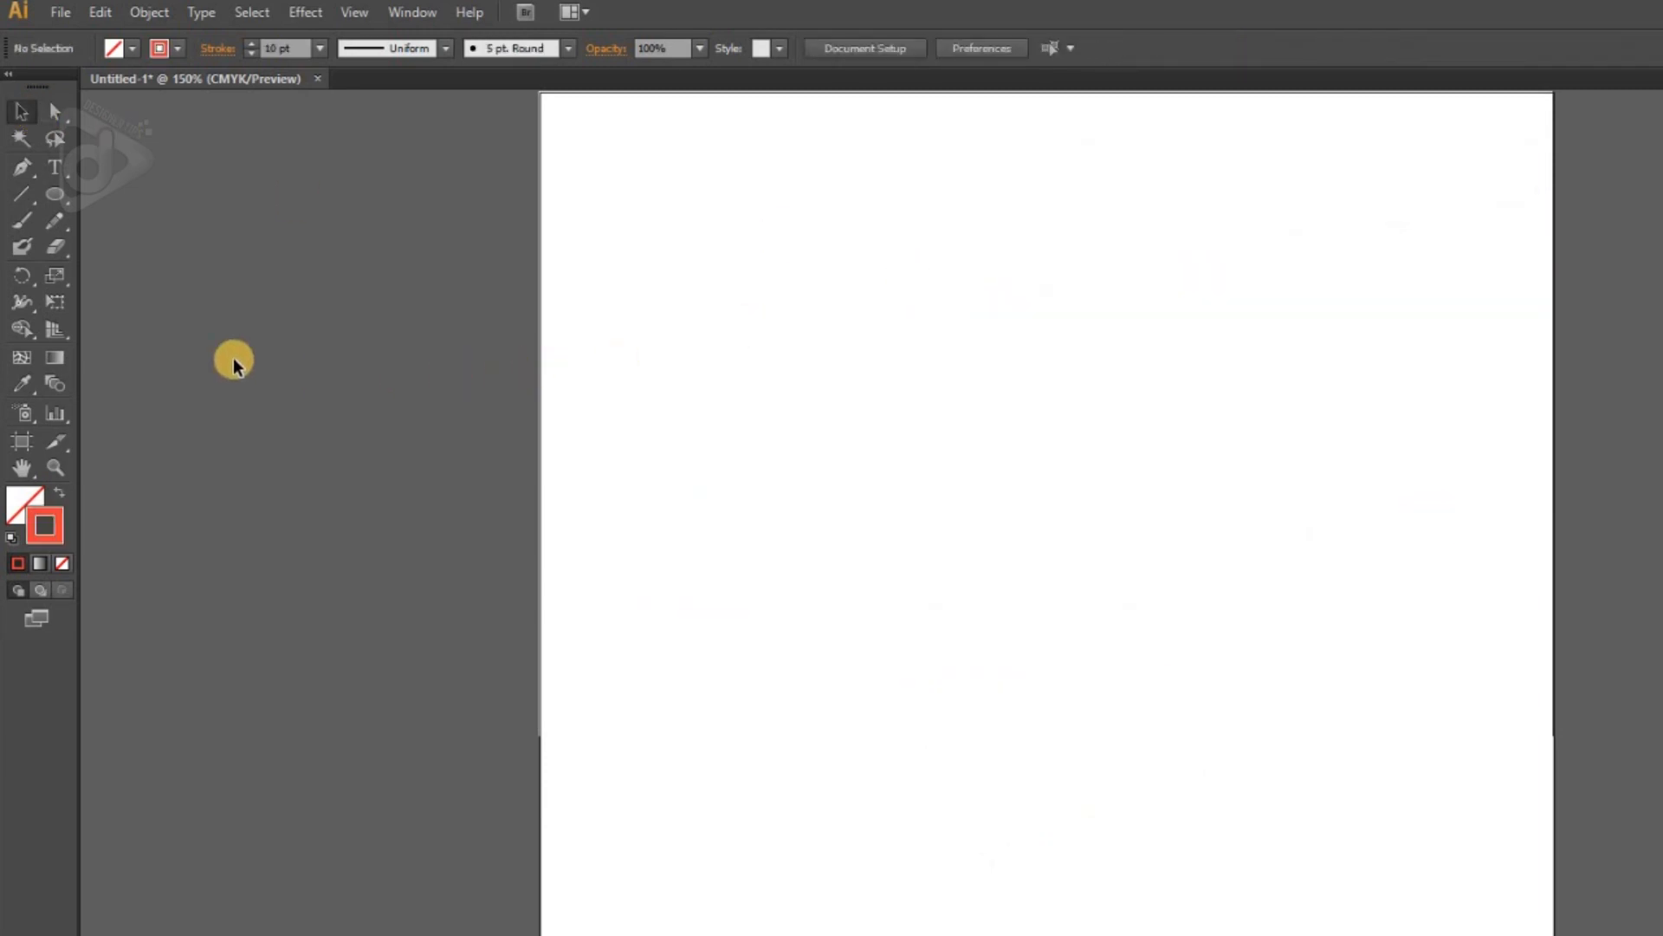
Step: Draw five convex red arcs of different widths across the middle of the artboard with the Arc tool
left_click_drag(22, 195, 109, 221)
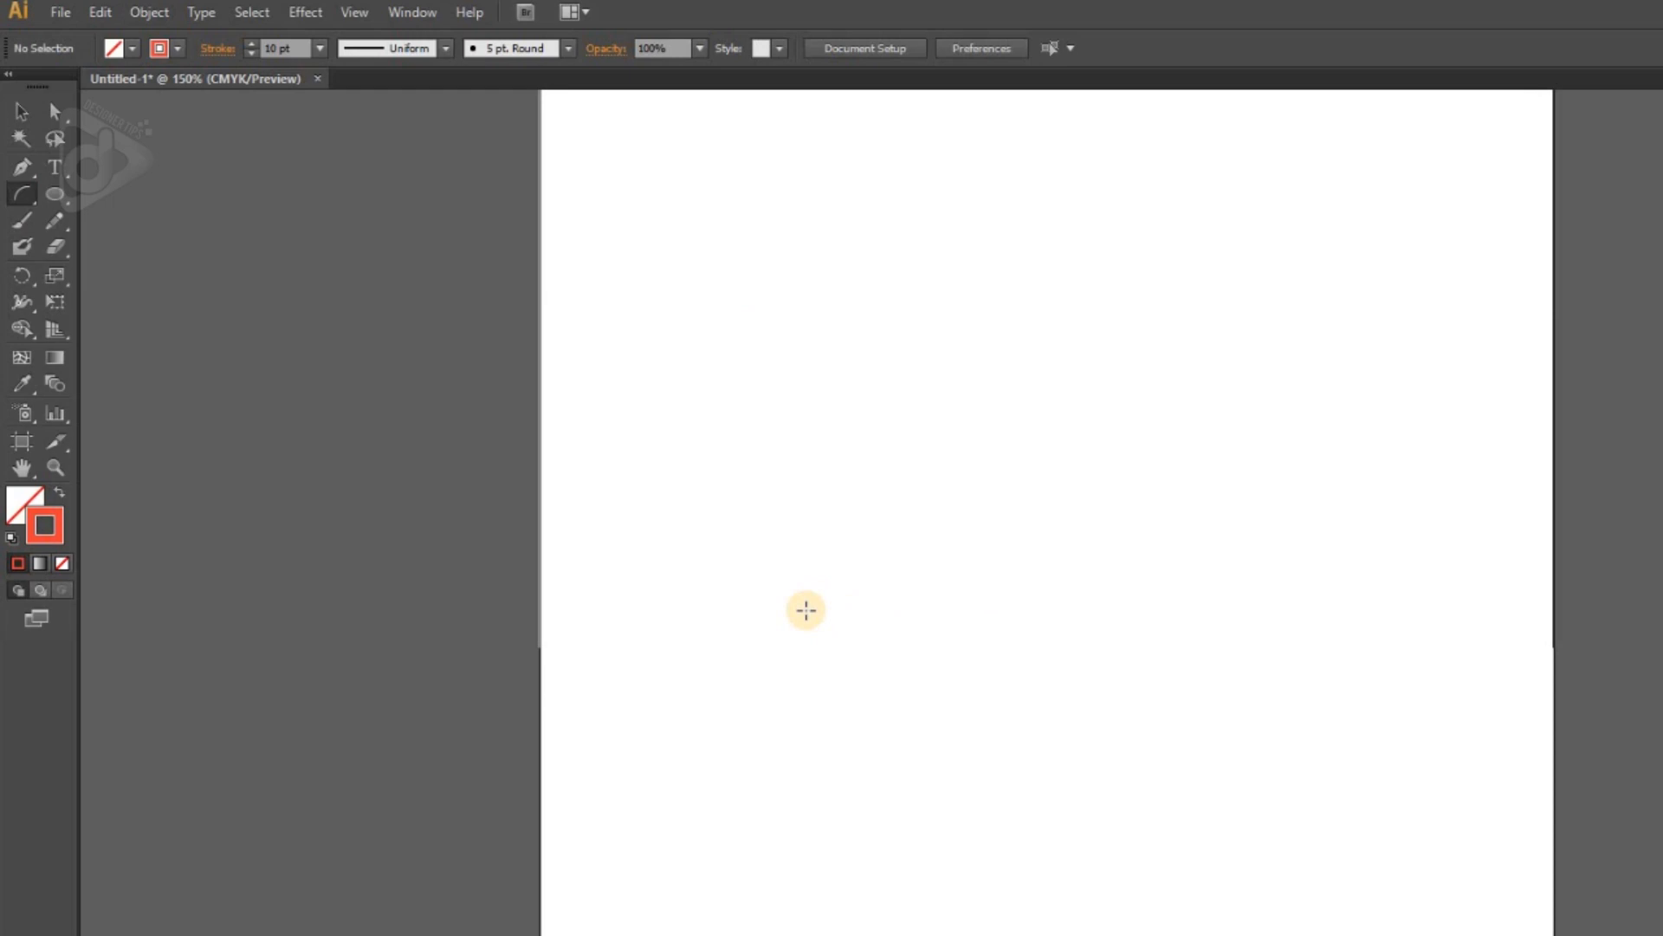
mouse_move(767, 690)
left_mouse_down()
mouse_move(858, 528)
mouse_move(1012, 471)
left_mouse_up()
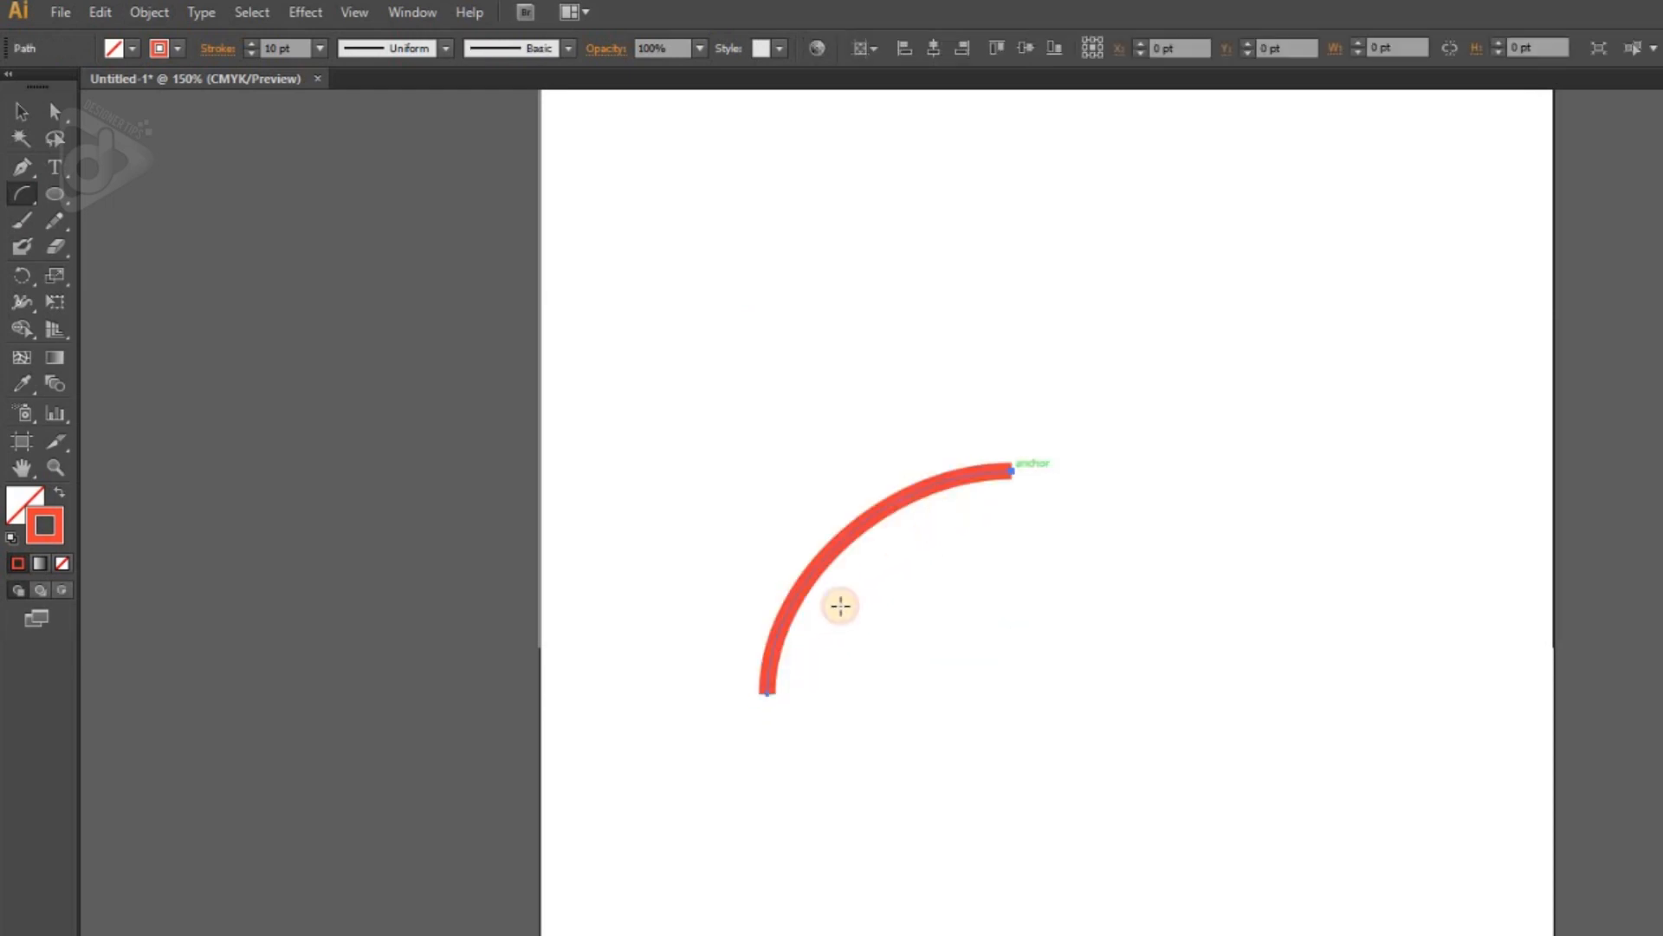
mouse_move(814, 688)
left_mouse_down()
mouse_move(982, 505)
mouse_move(1414, 367)
left_mouse_up()
left_click_drag(910, 632, 1252, 489)
left_click_drag(961, 669, 1496, 447)
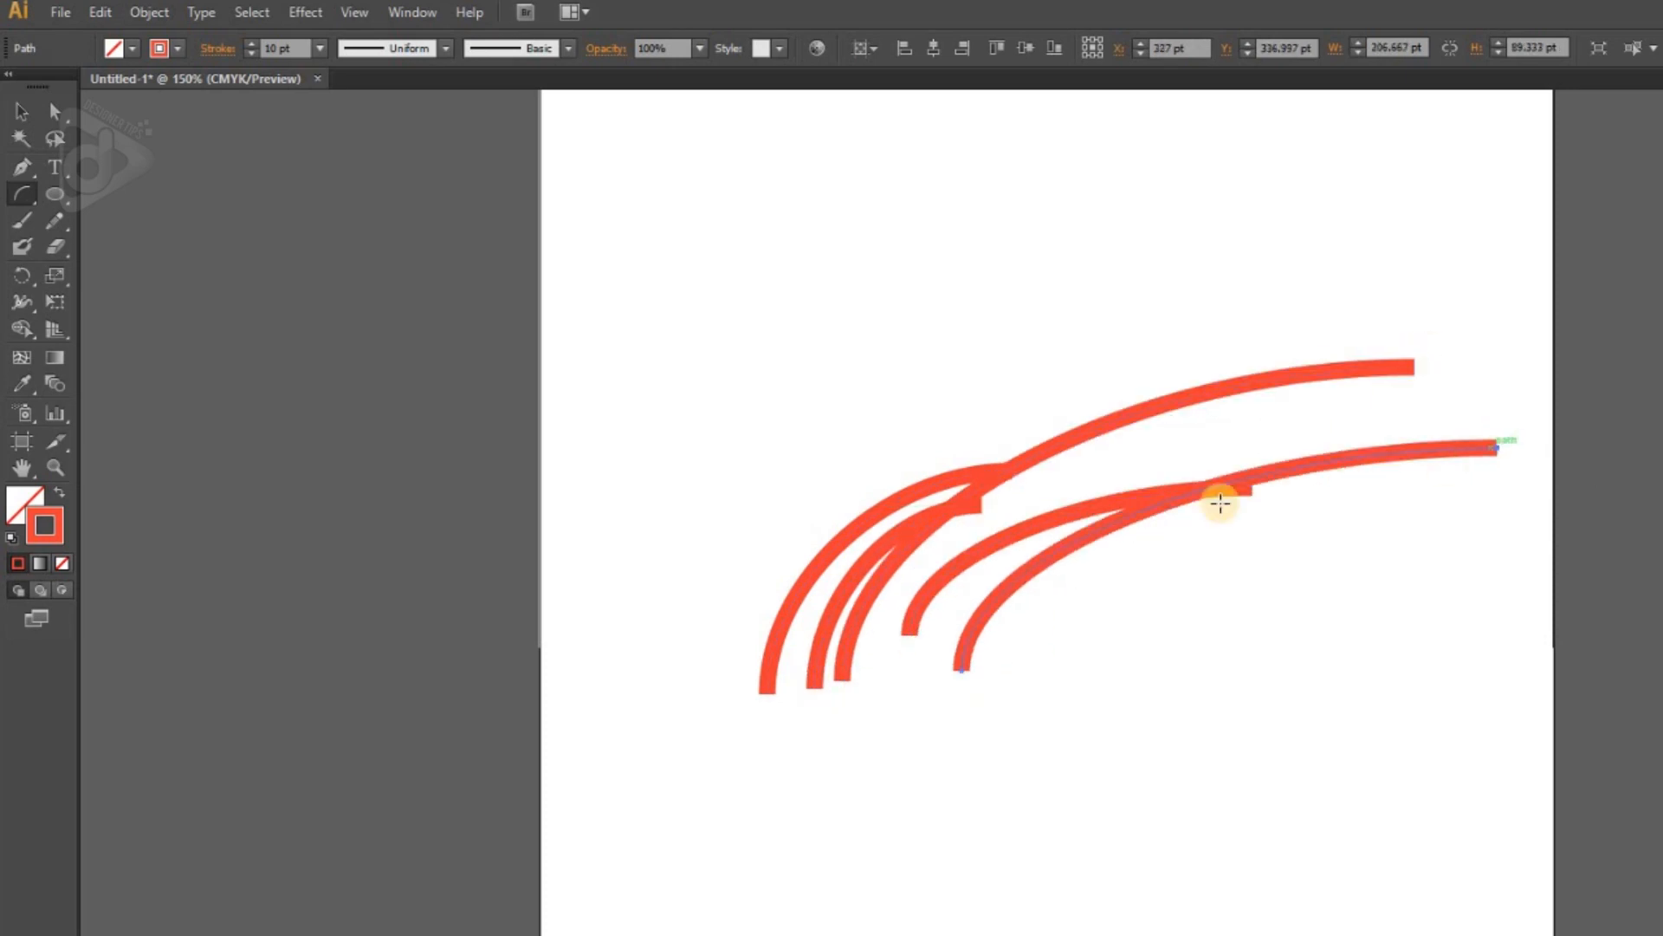
Step: Create an open arc with exact dimensions, 500 pt along the X axis and 100 pt along the Y axis
left_click(667, 313)
left_click_drag(1348, 347, 534, 286)
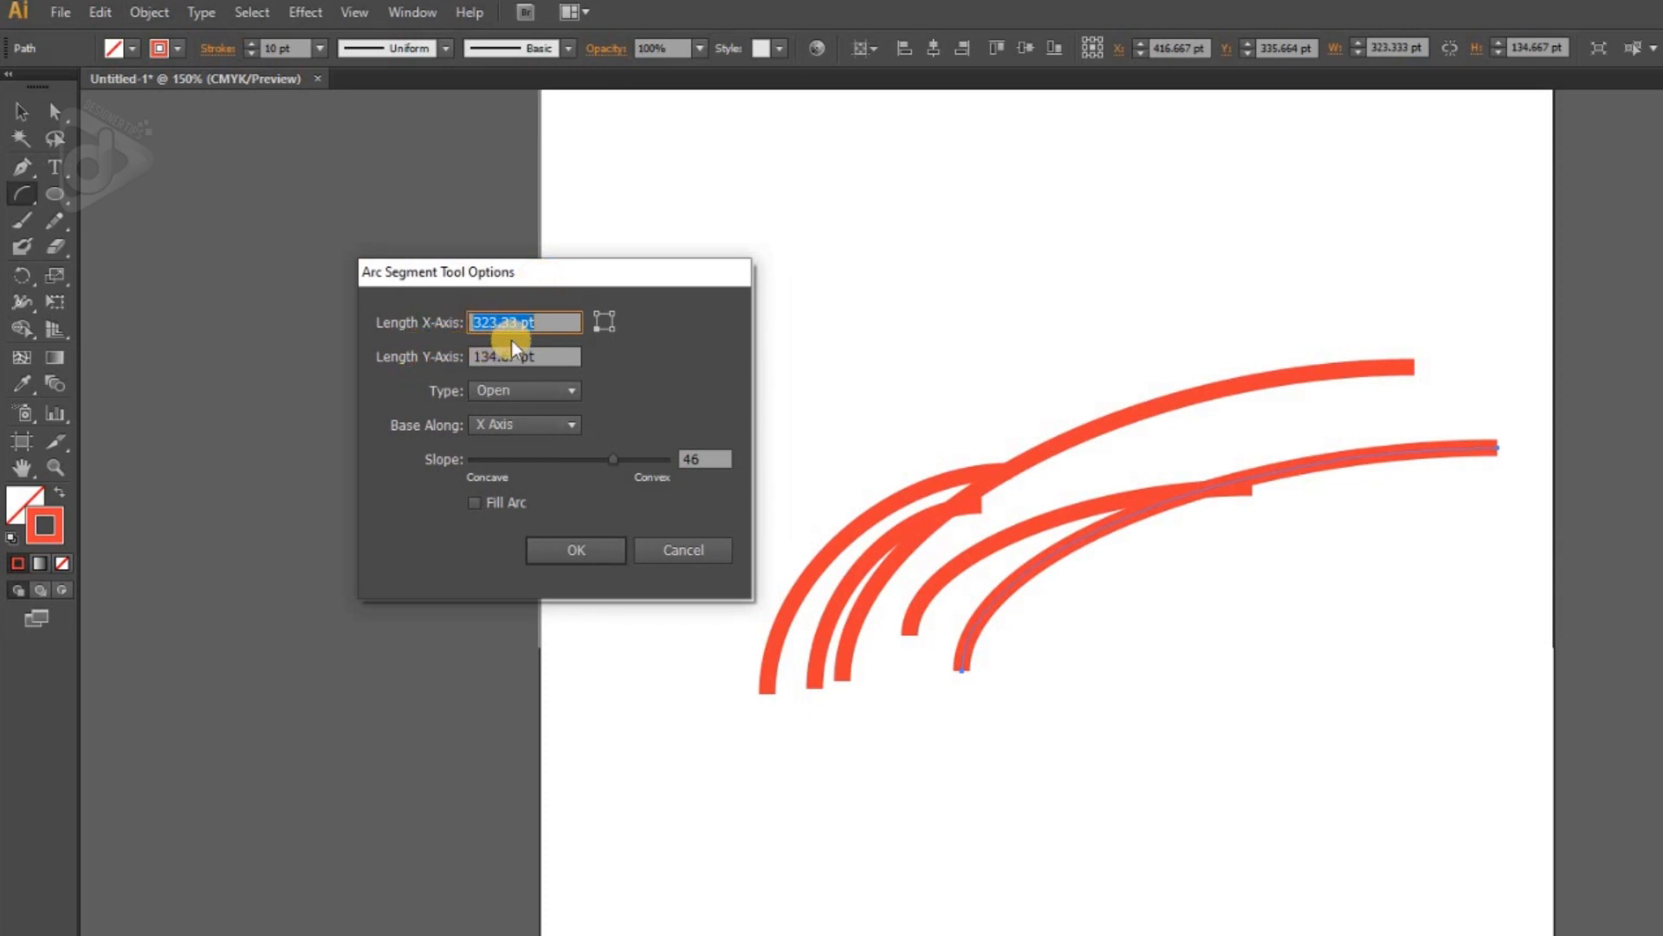
left_click_drag(527, 273, 461, 281)
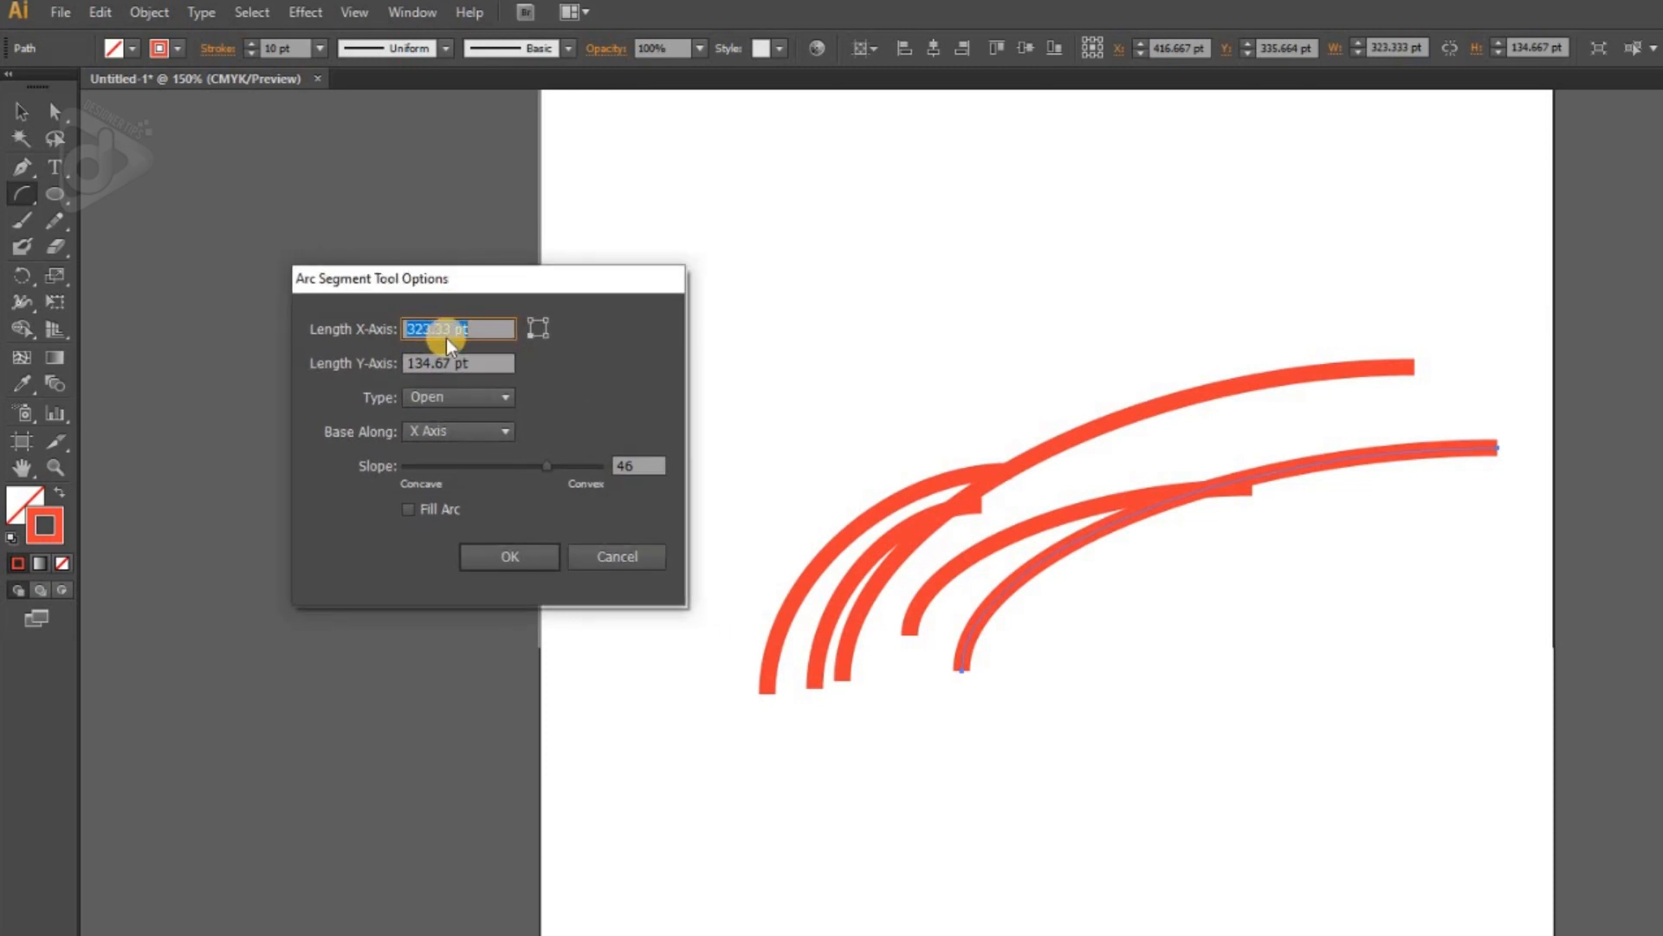
type("500")
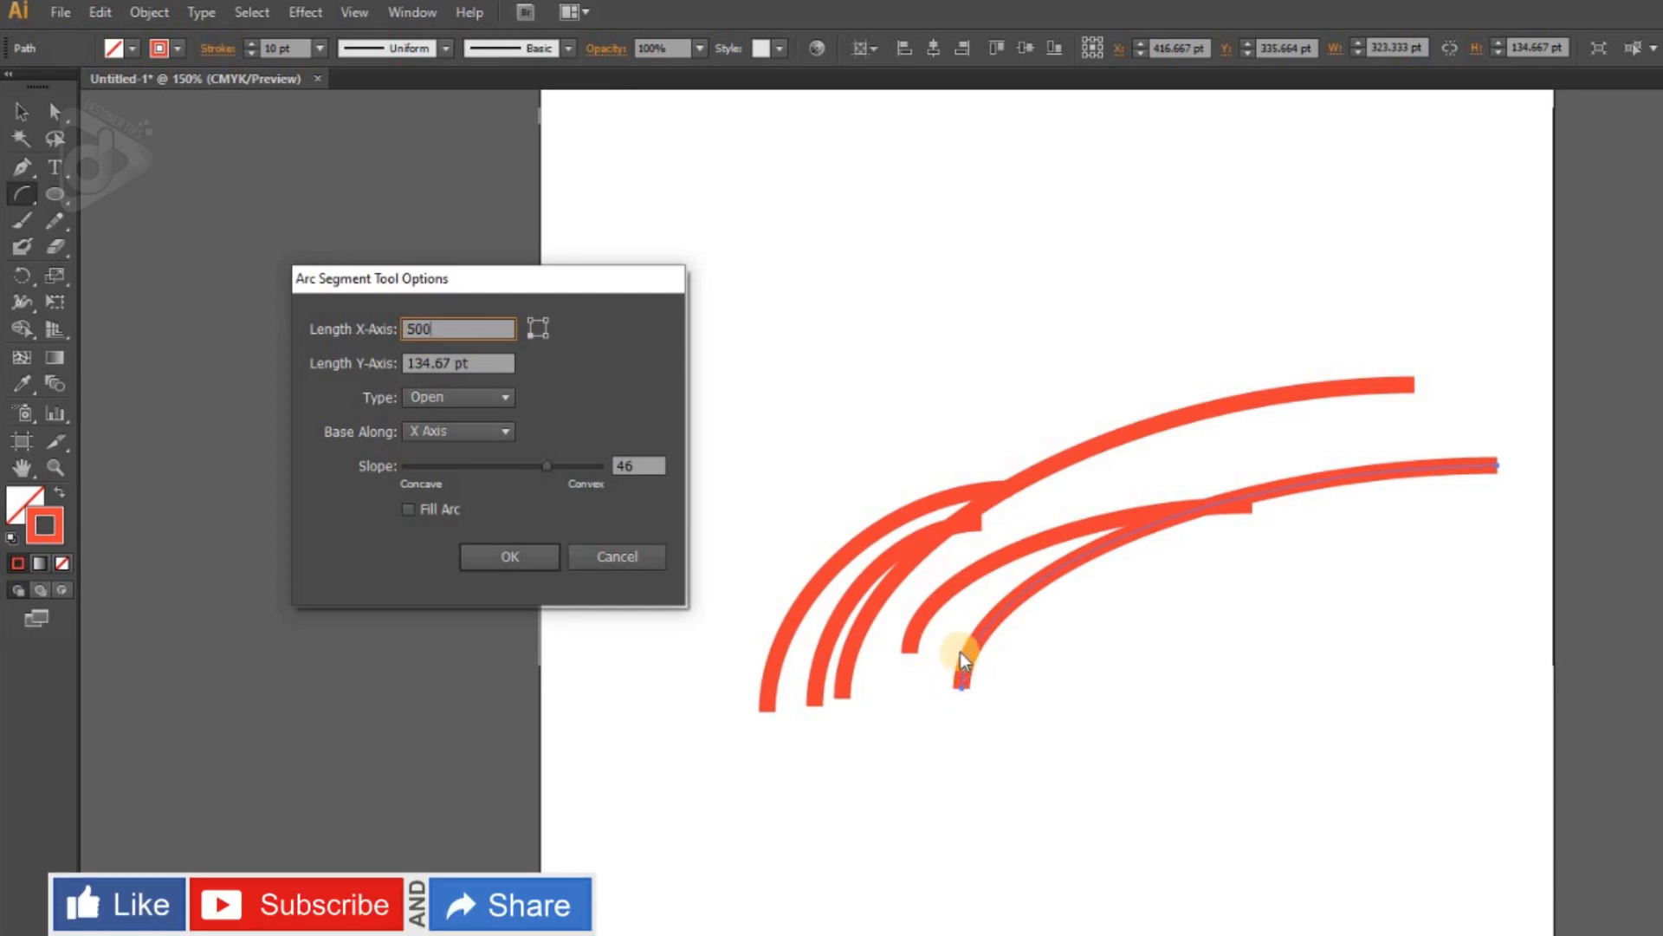
double_click(433, 327)
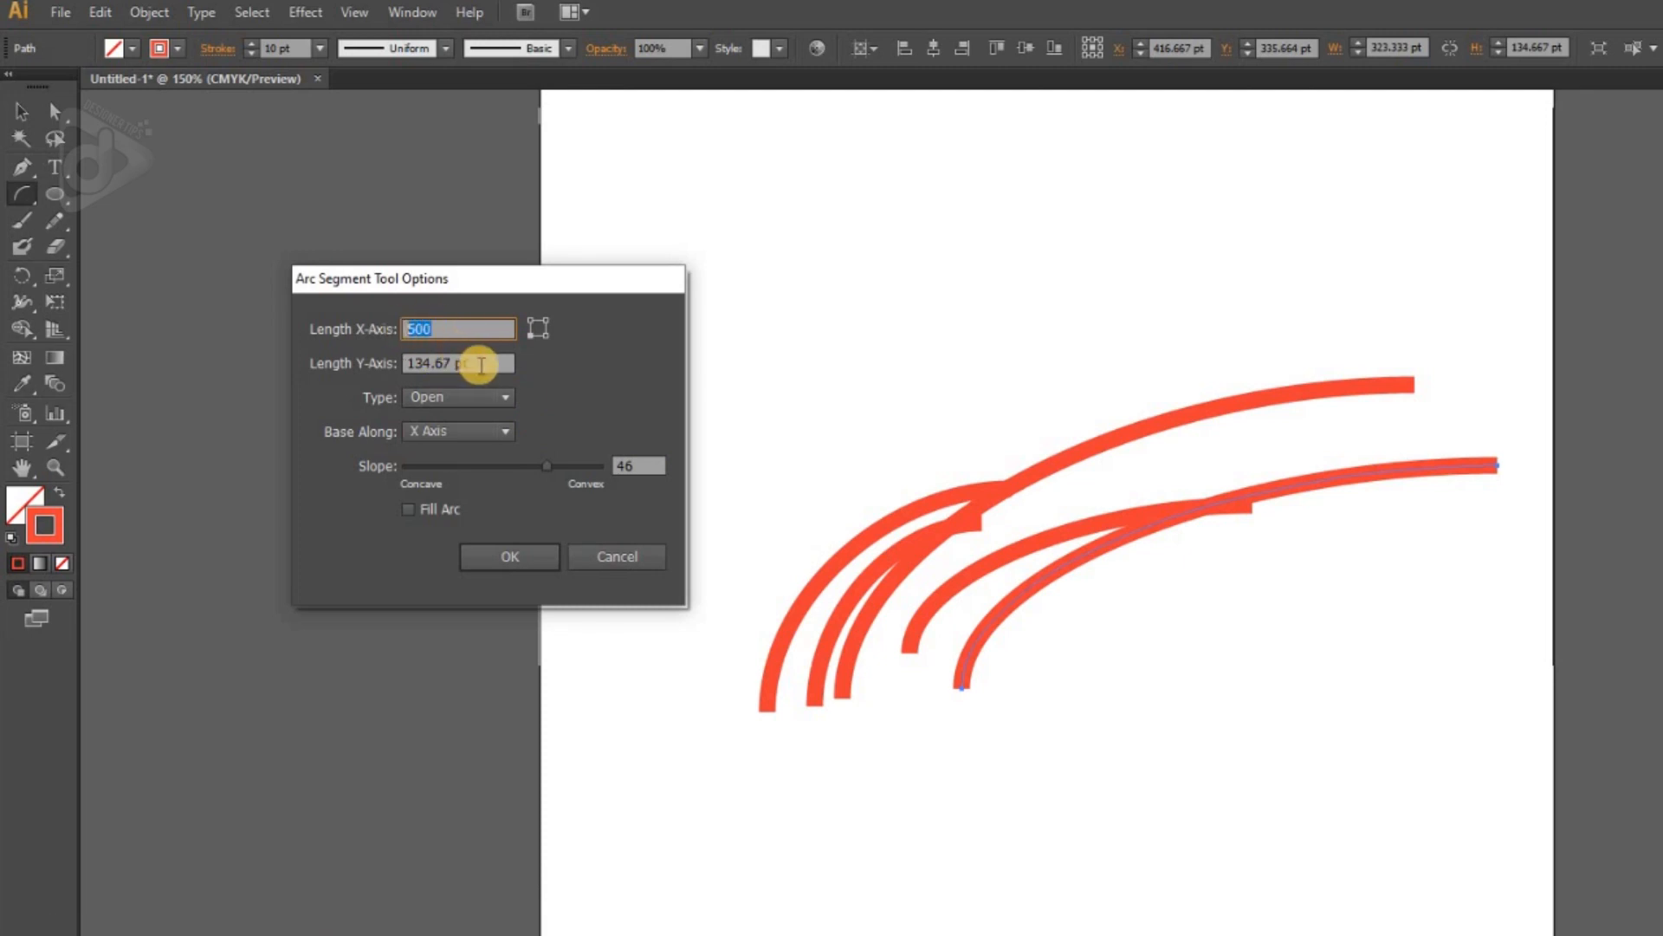
key("Tab")
type("1")
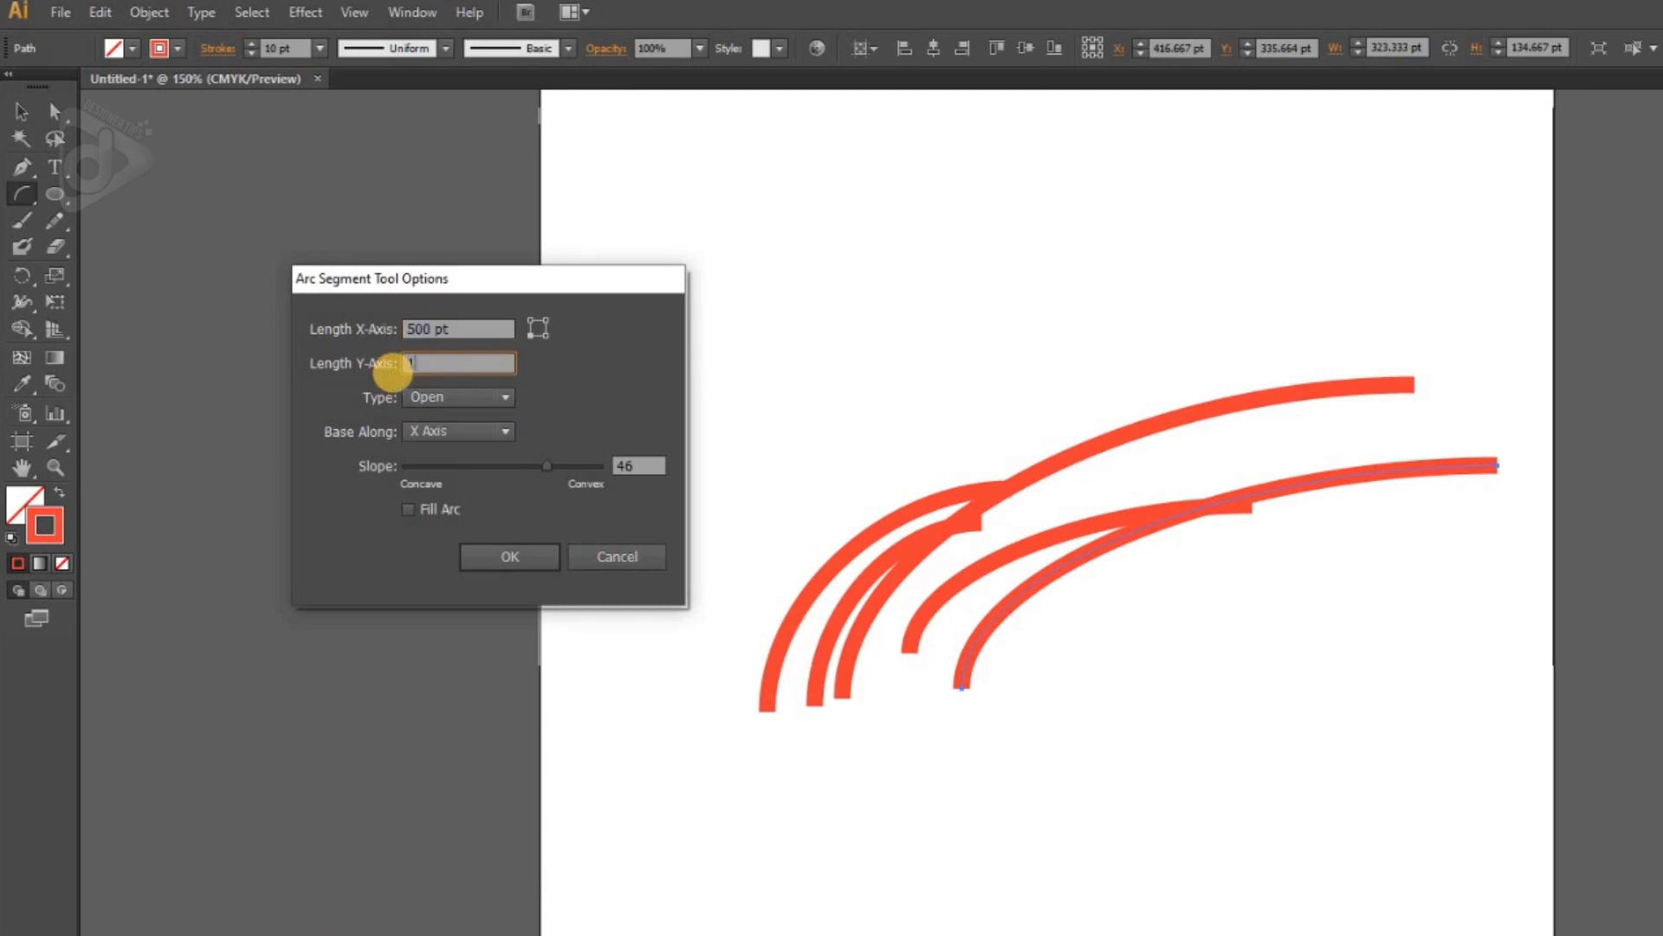
left_click(525, 558)
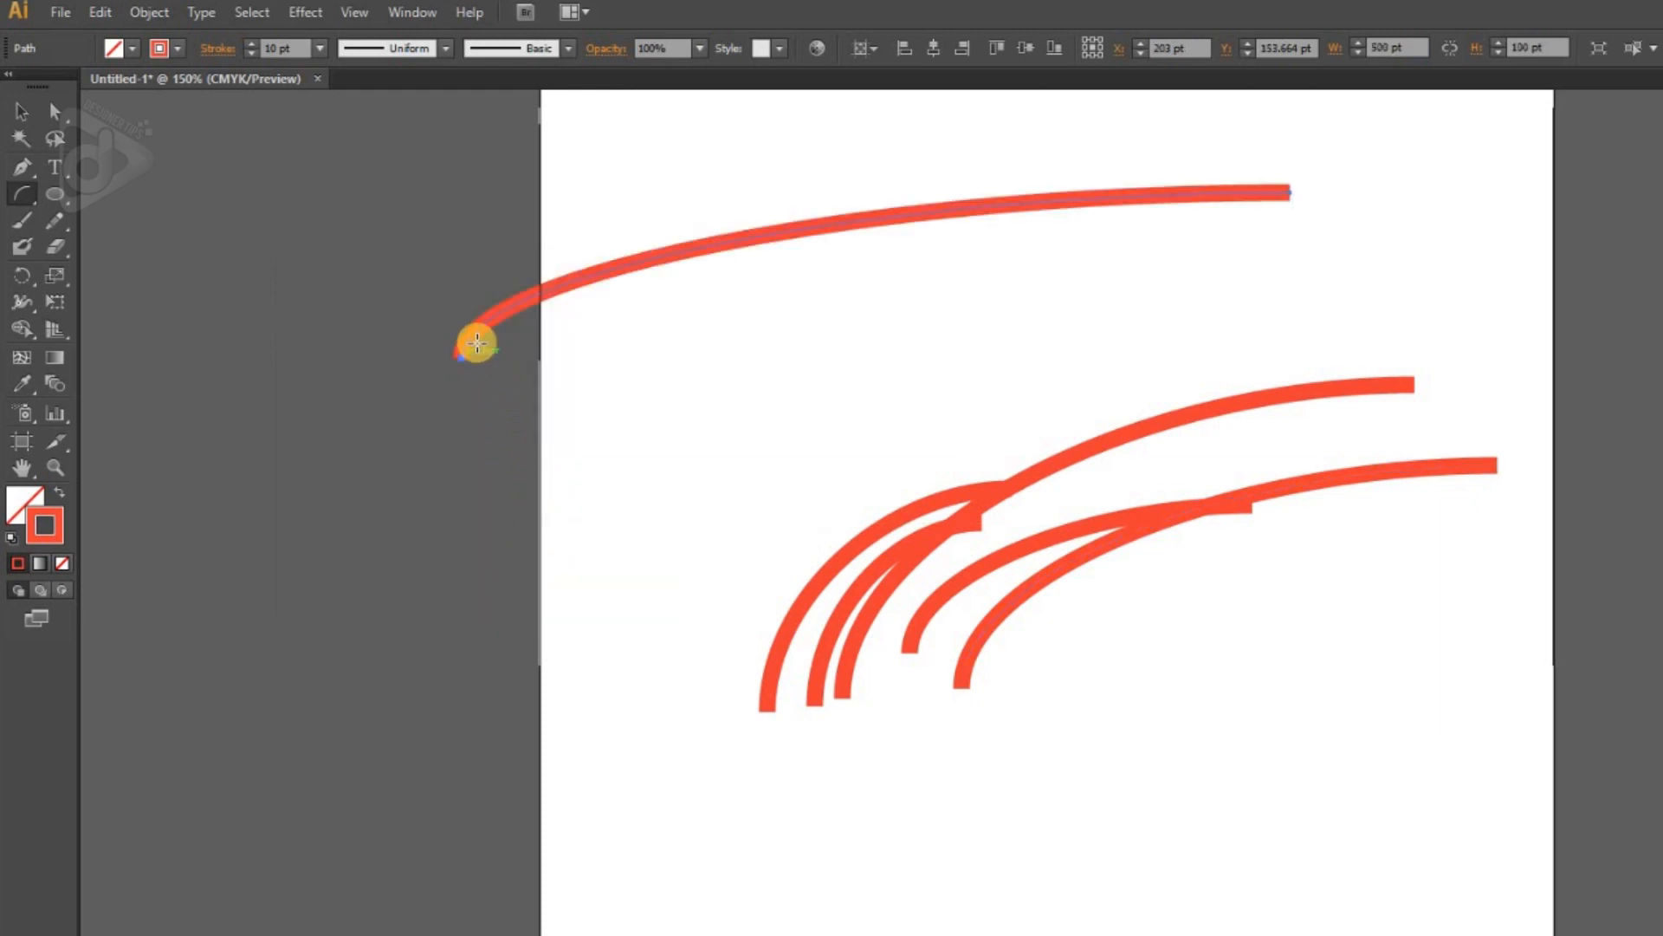
Step: Create another open arc with a 200 pt X-axis length and a 400 pt Y-axis length
left_click(602, 430)
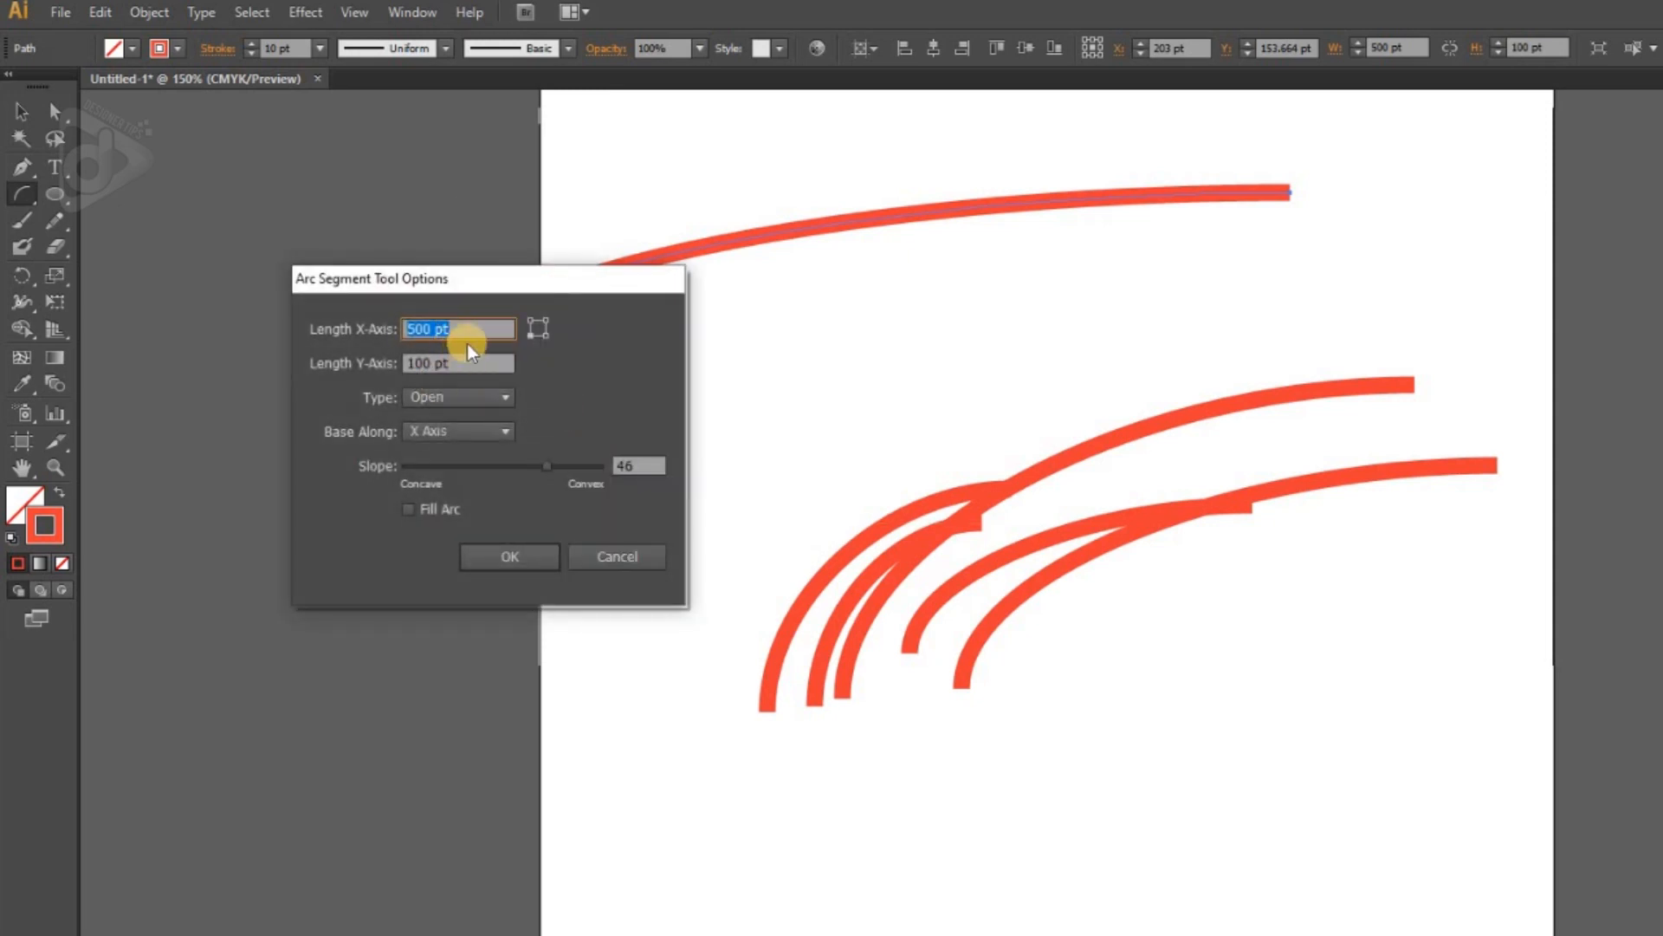
type("20")
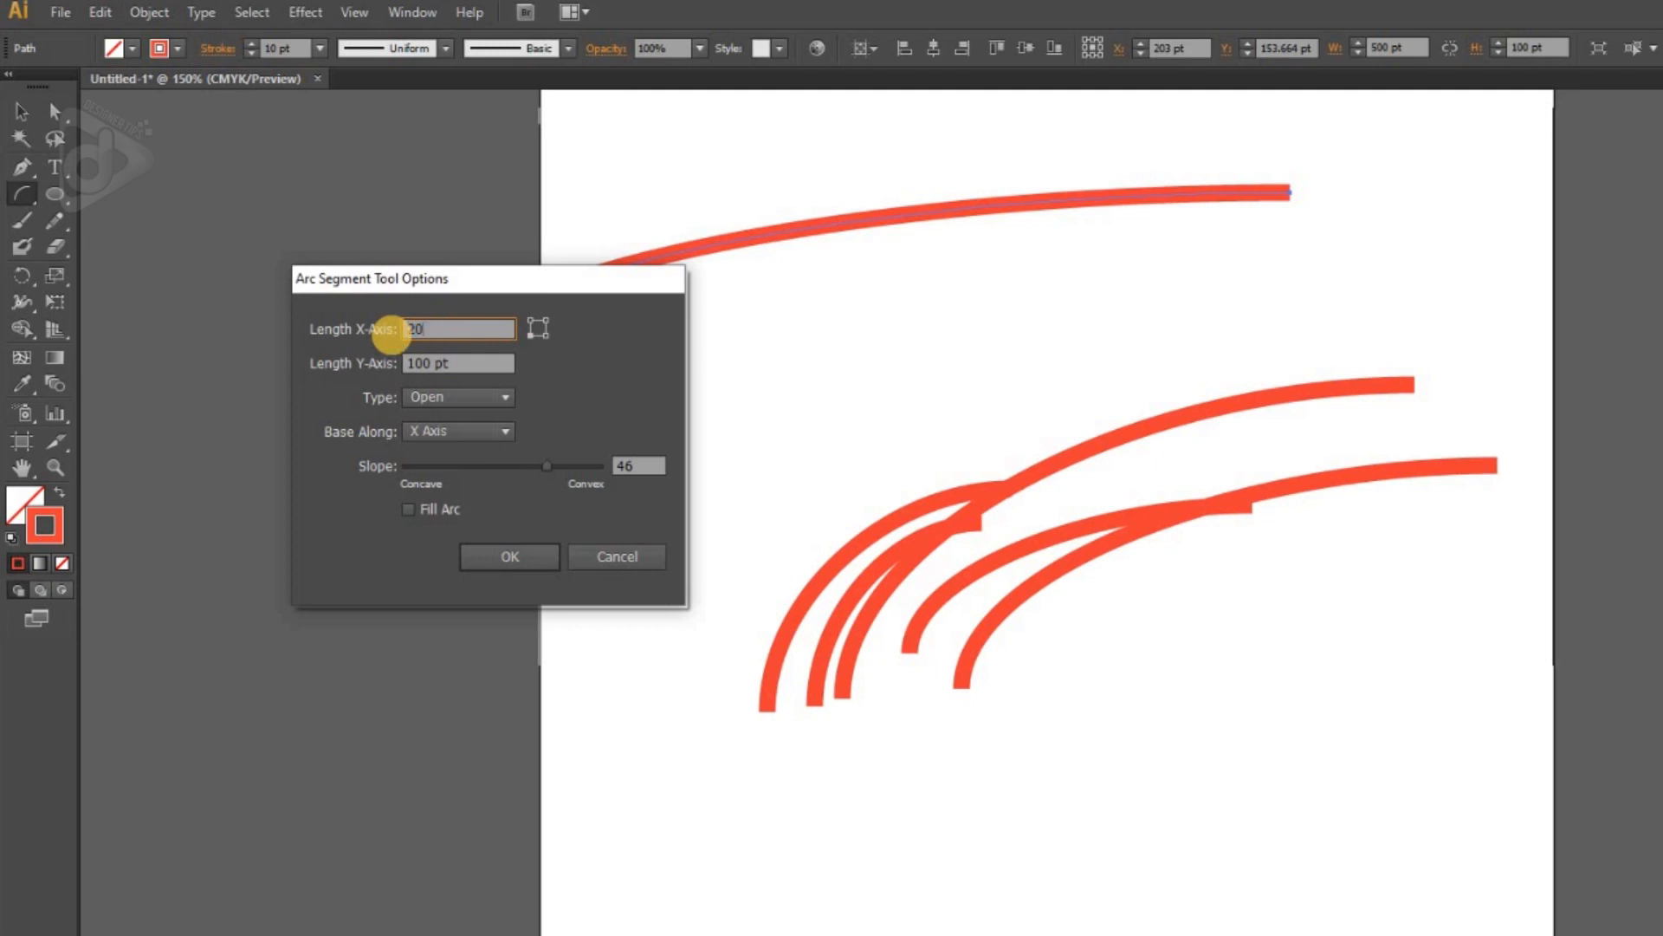
type("0")
key("Tab")
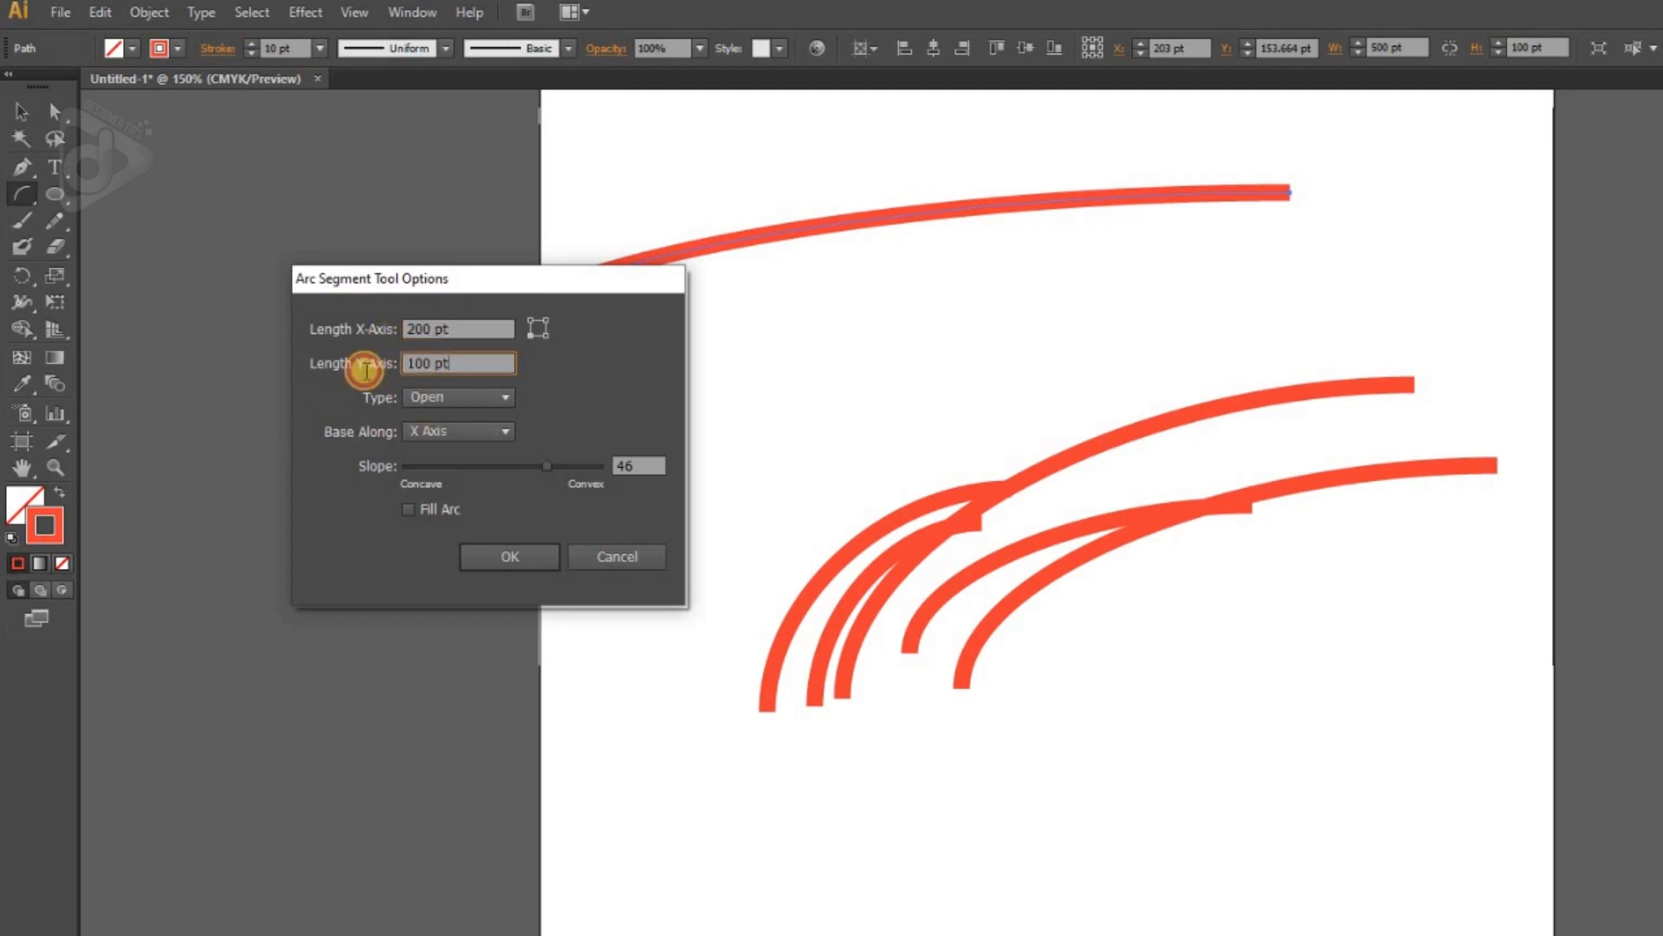
type("400")
key("Return")
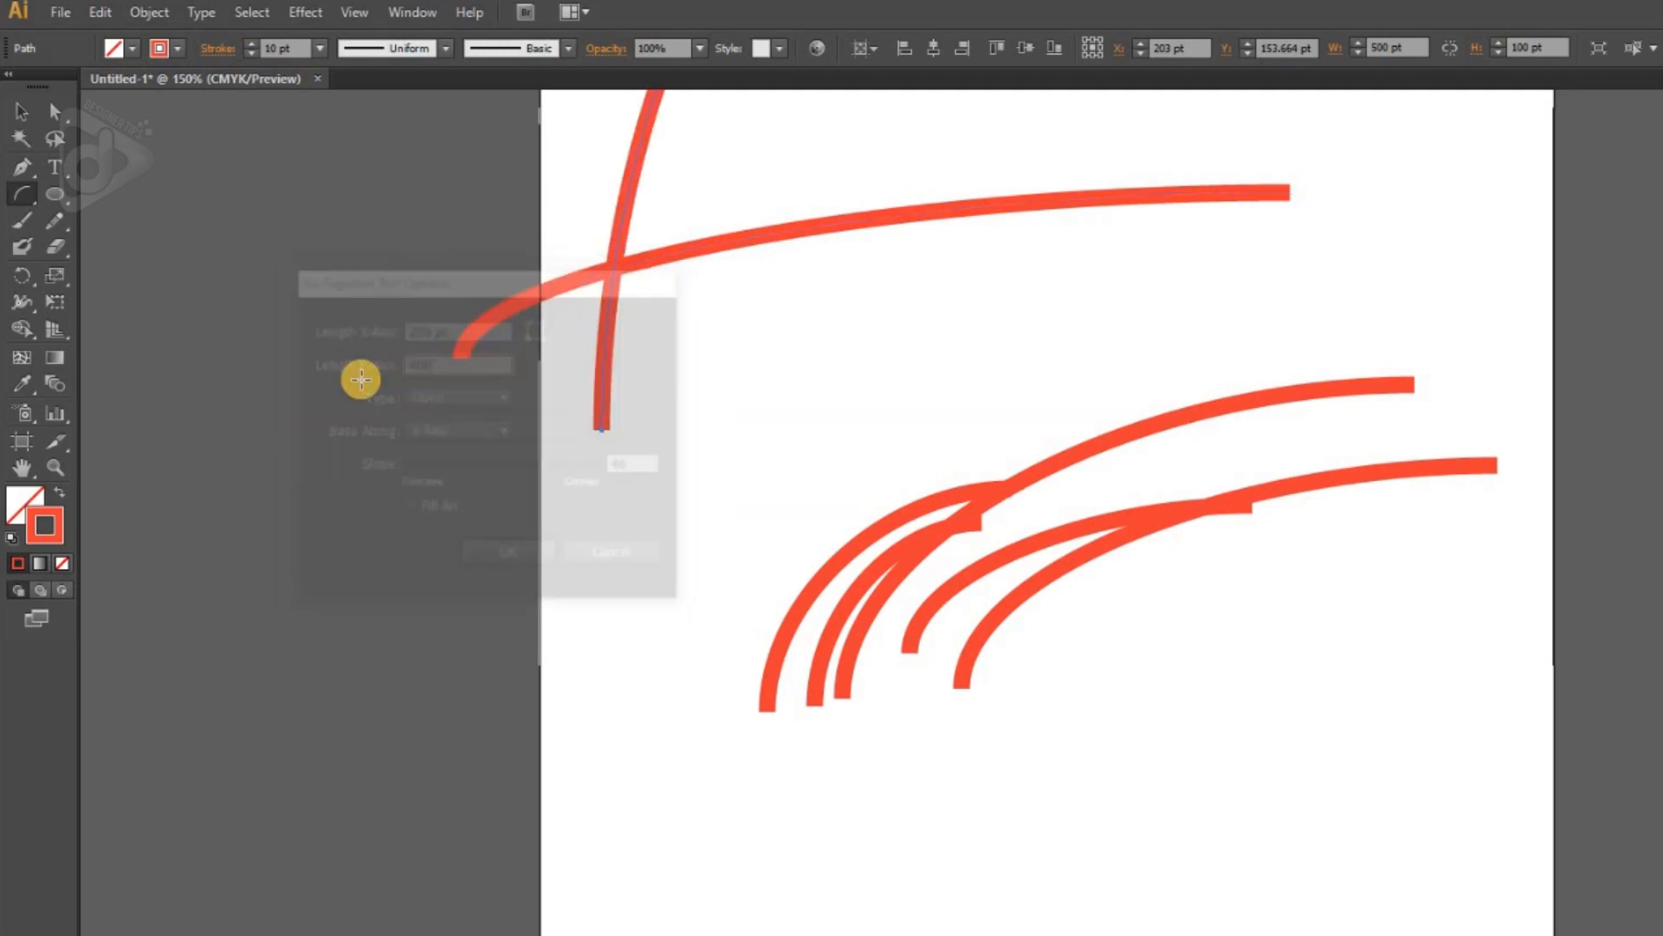
Step: Create a 200 pt by 400 pt open arc at the artboard's left edge, extending down and right from a top-left reference point
left_click_drag(765, 569, 767, 712)
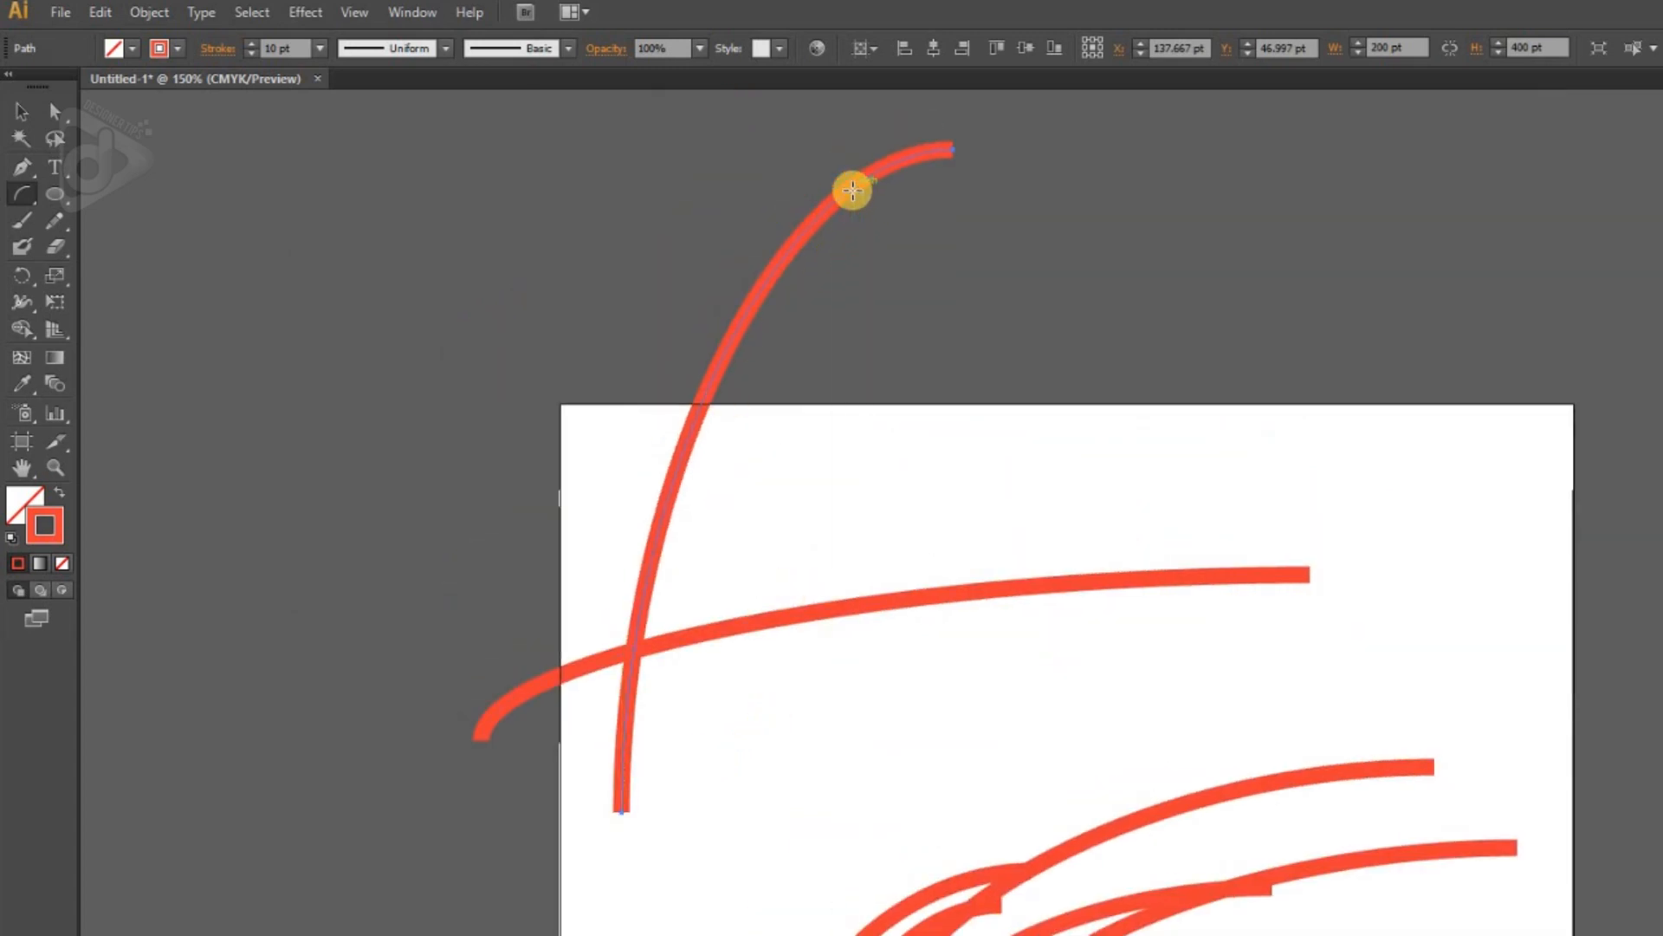
scroll(780, 408, "down", 6)
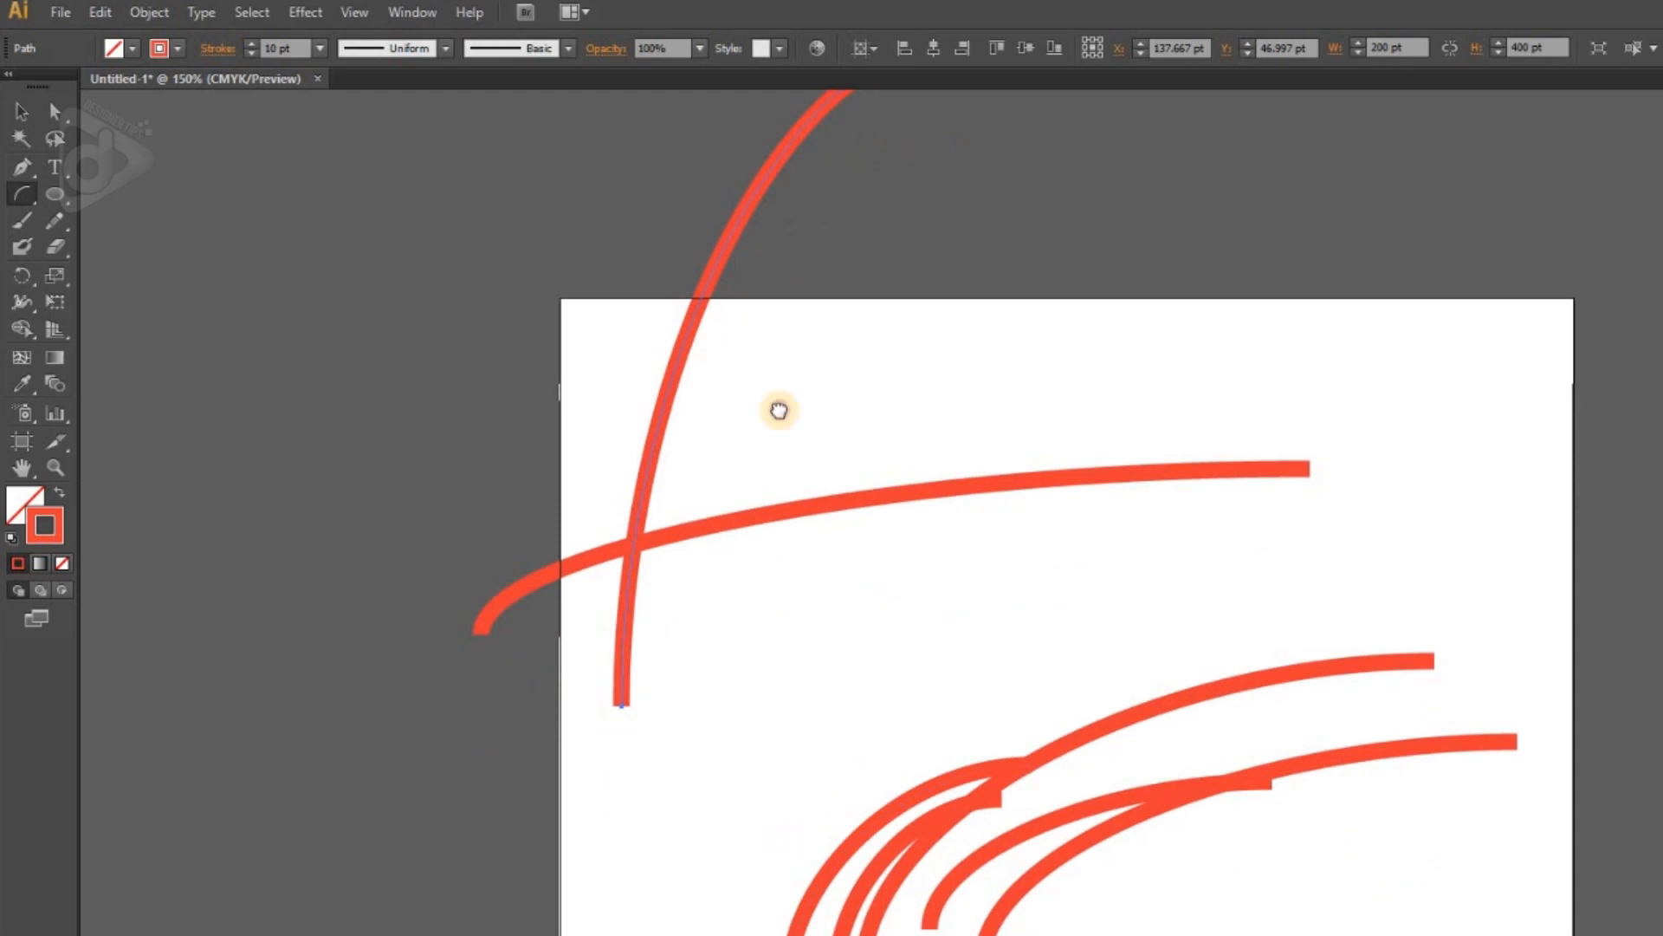
left_click(625, 480)
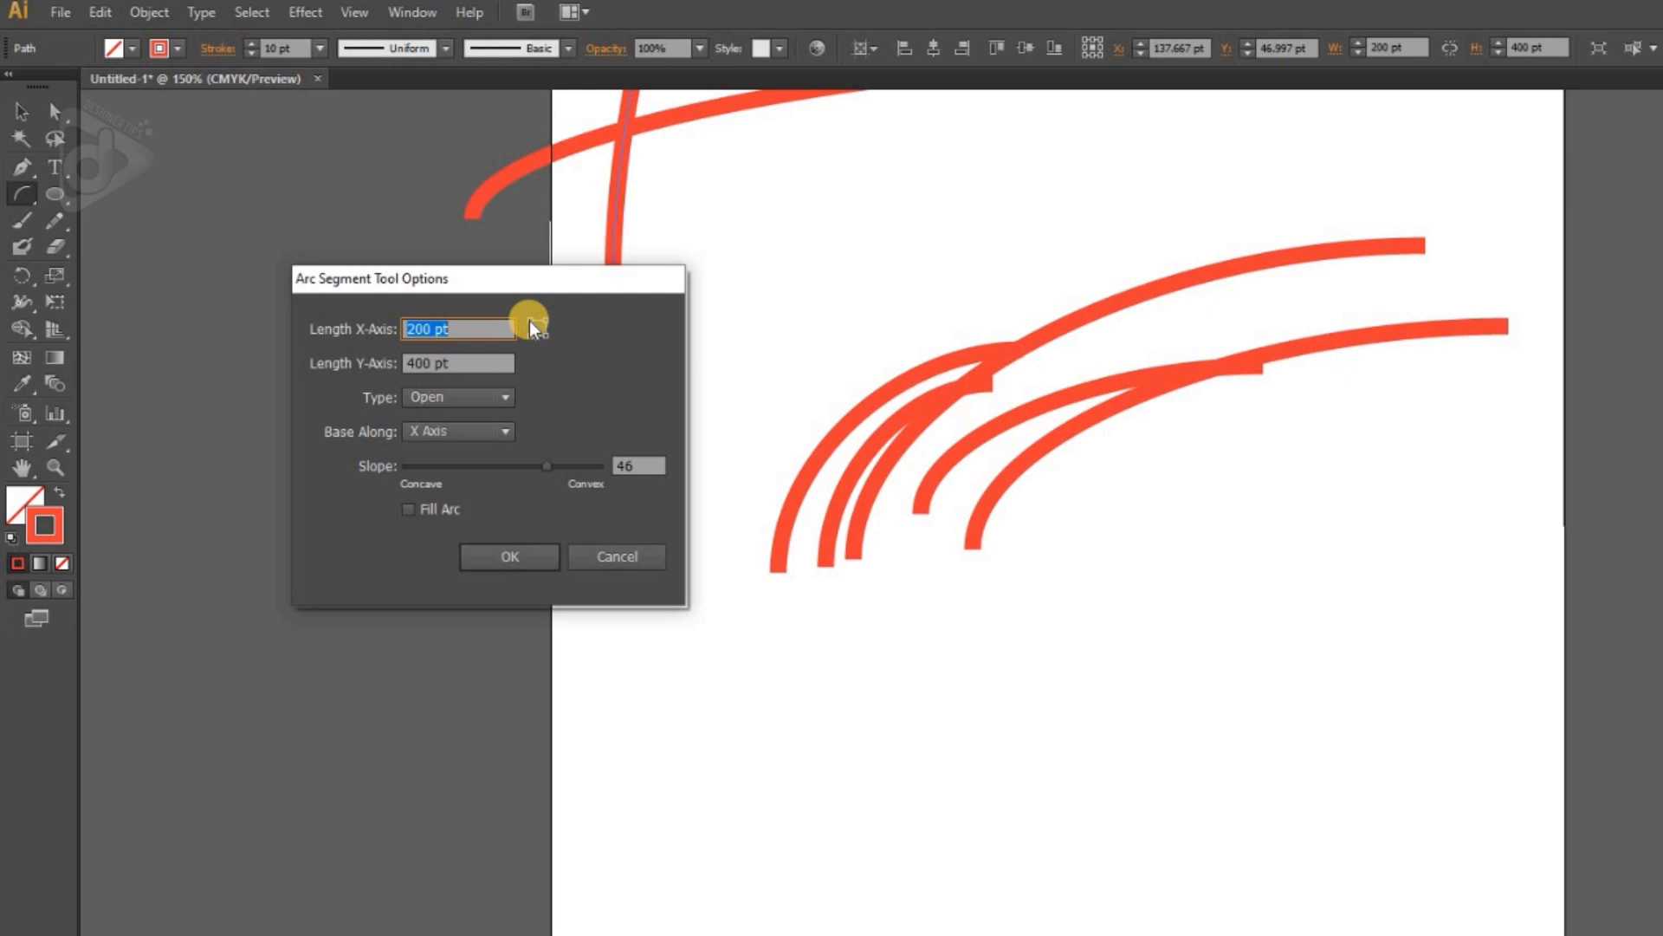
left_click(509, 556)
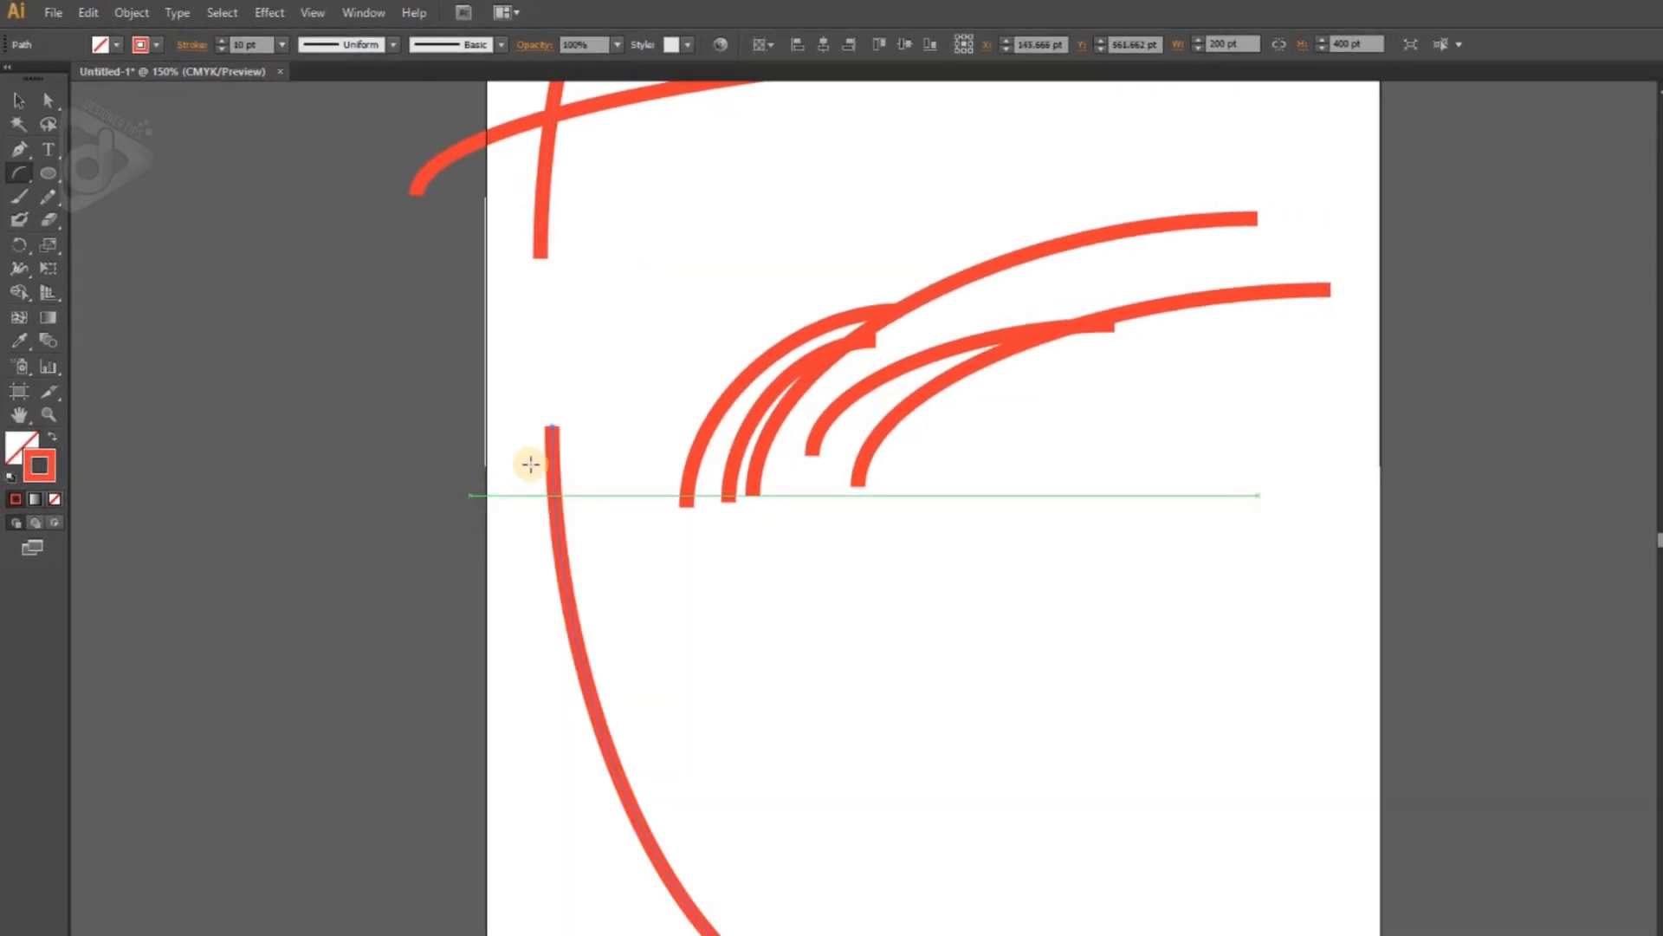
scroll(554, 475, "down", 3)
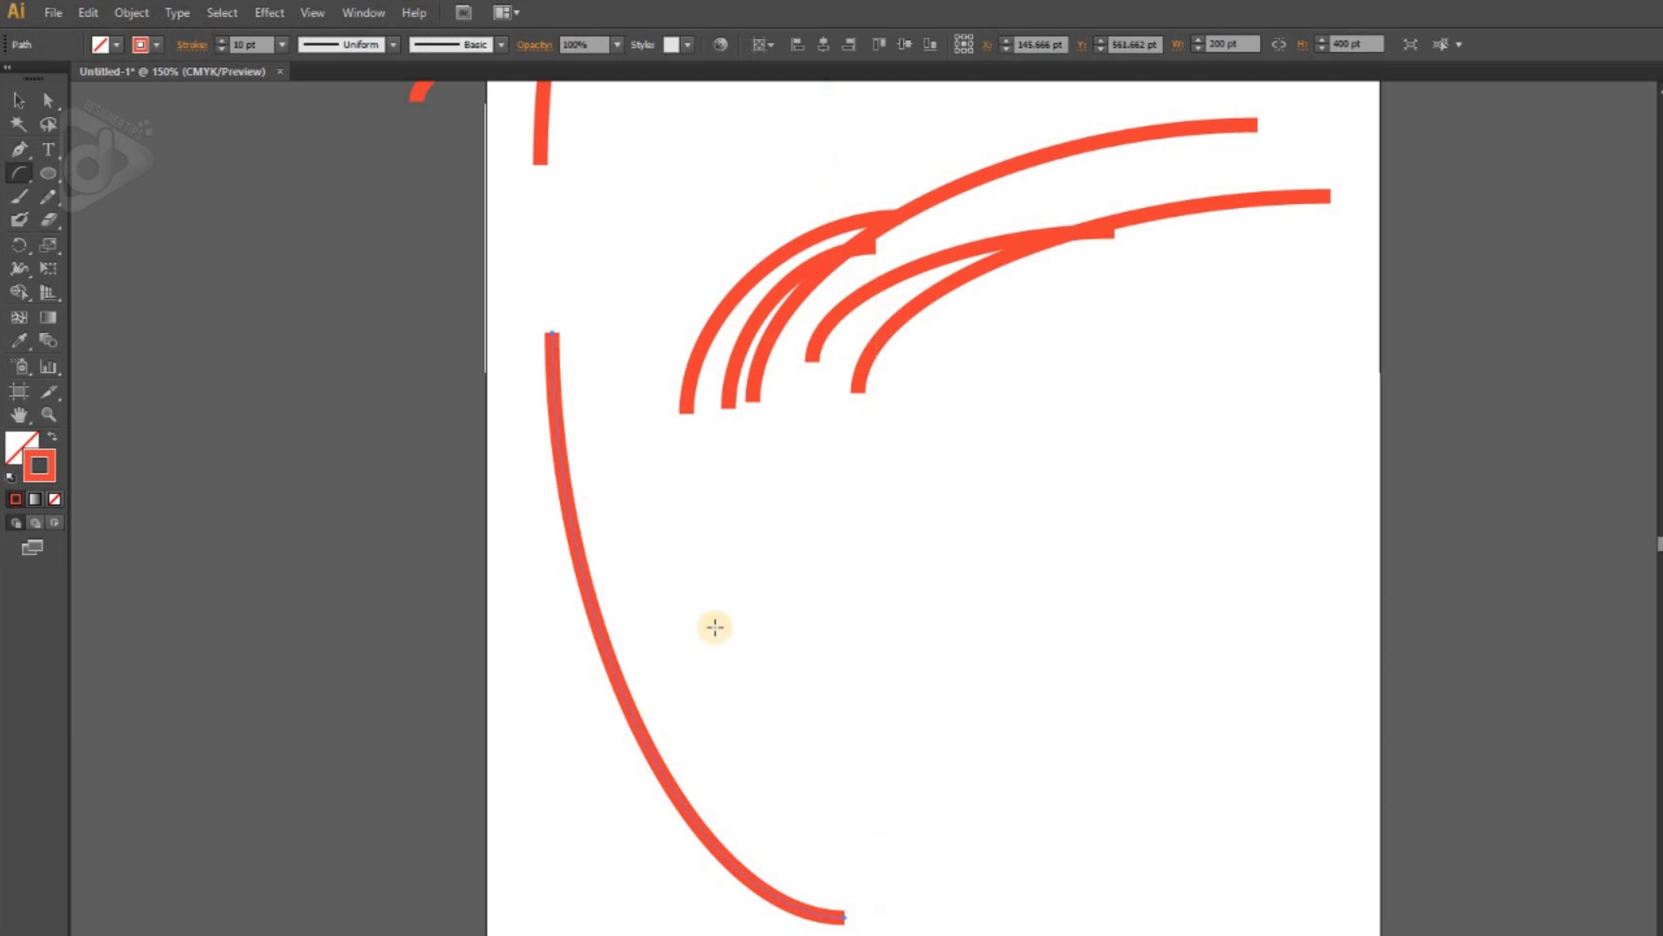
Step: Create another 200 pt by 400 pt open arc, using the top-right reference point so it extends down and left
left_click(727, 554)
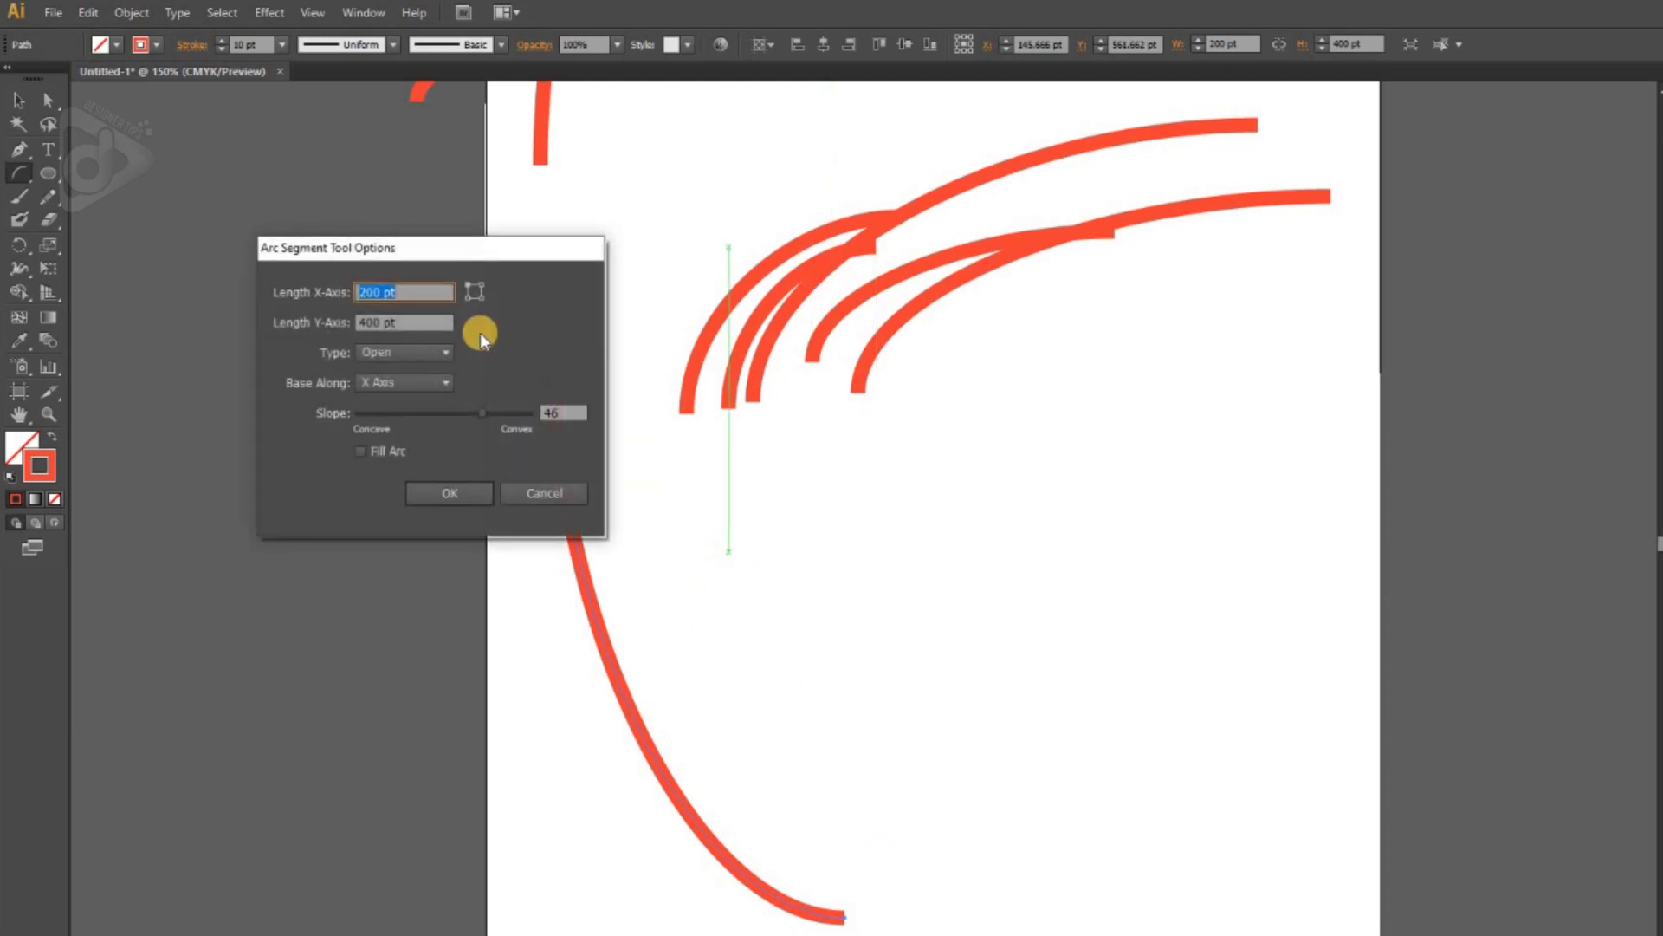
left_click(481, 284)
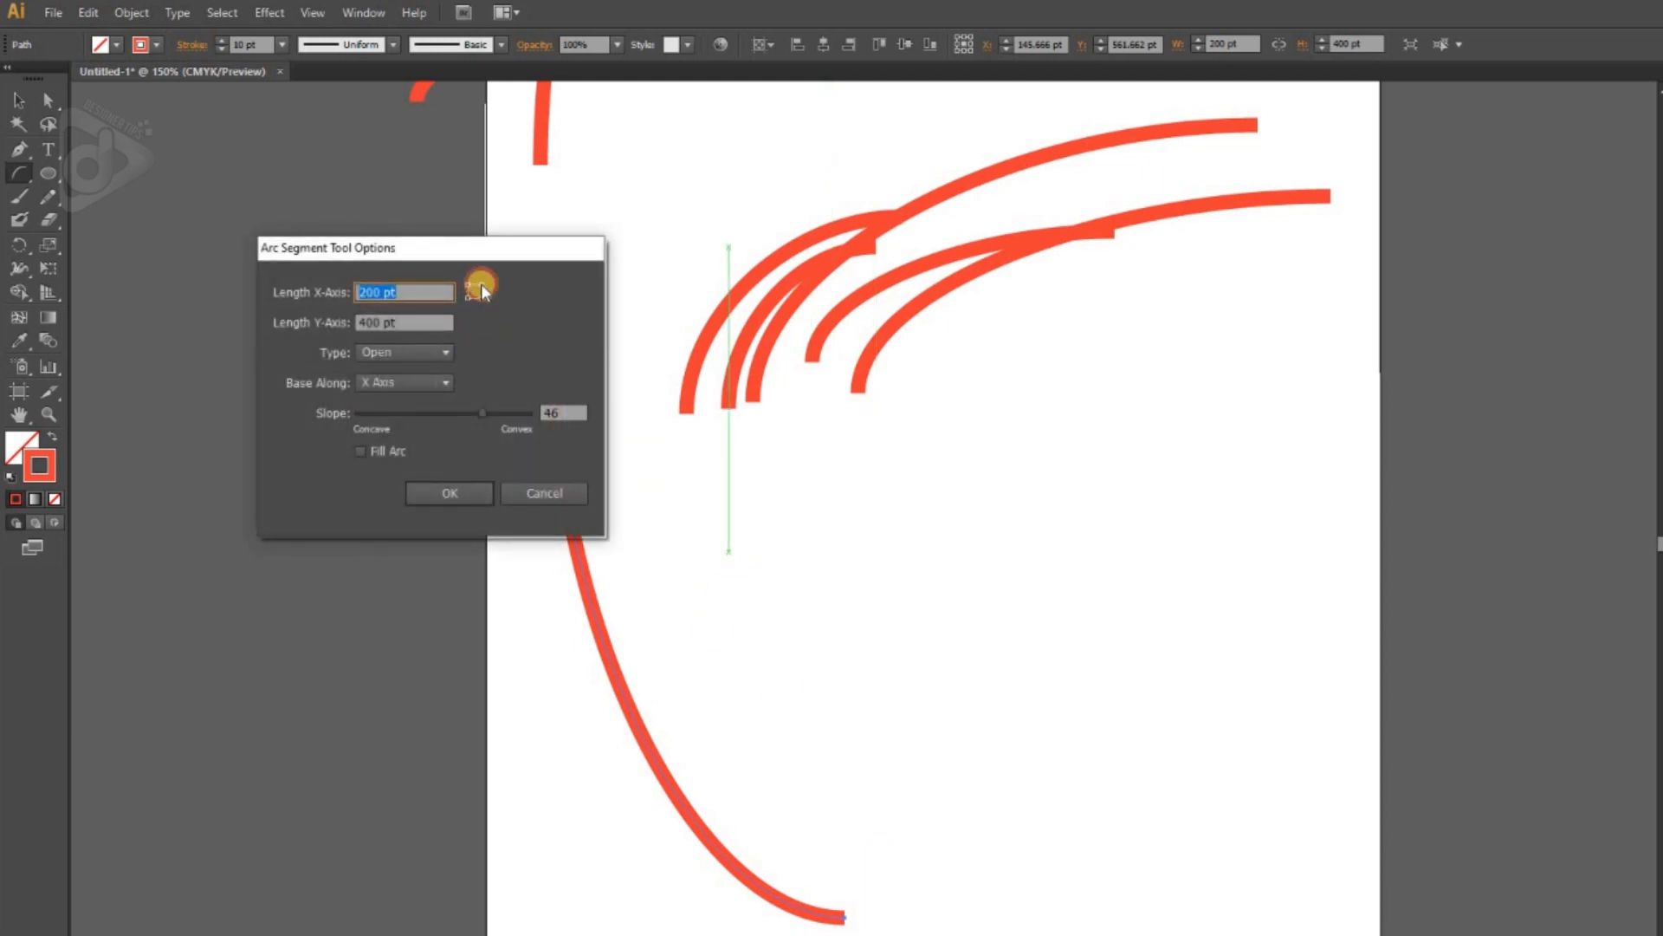
left_click(460, 493)
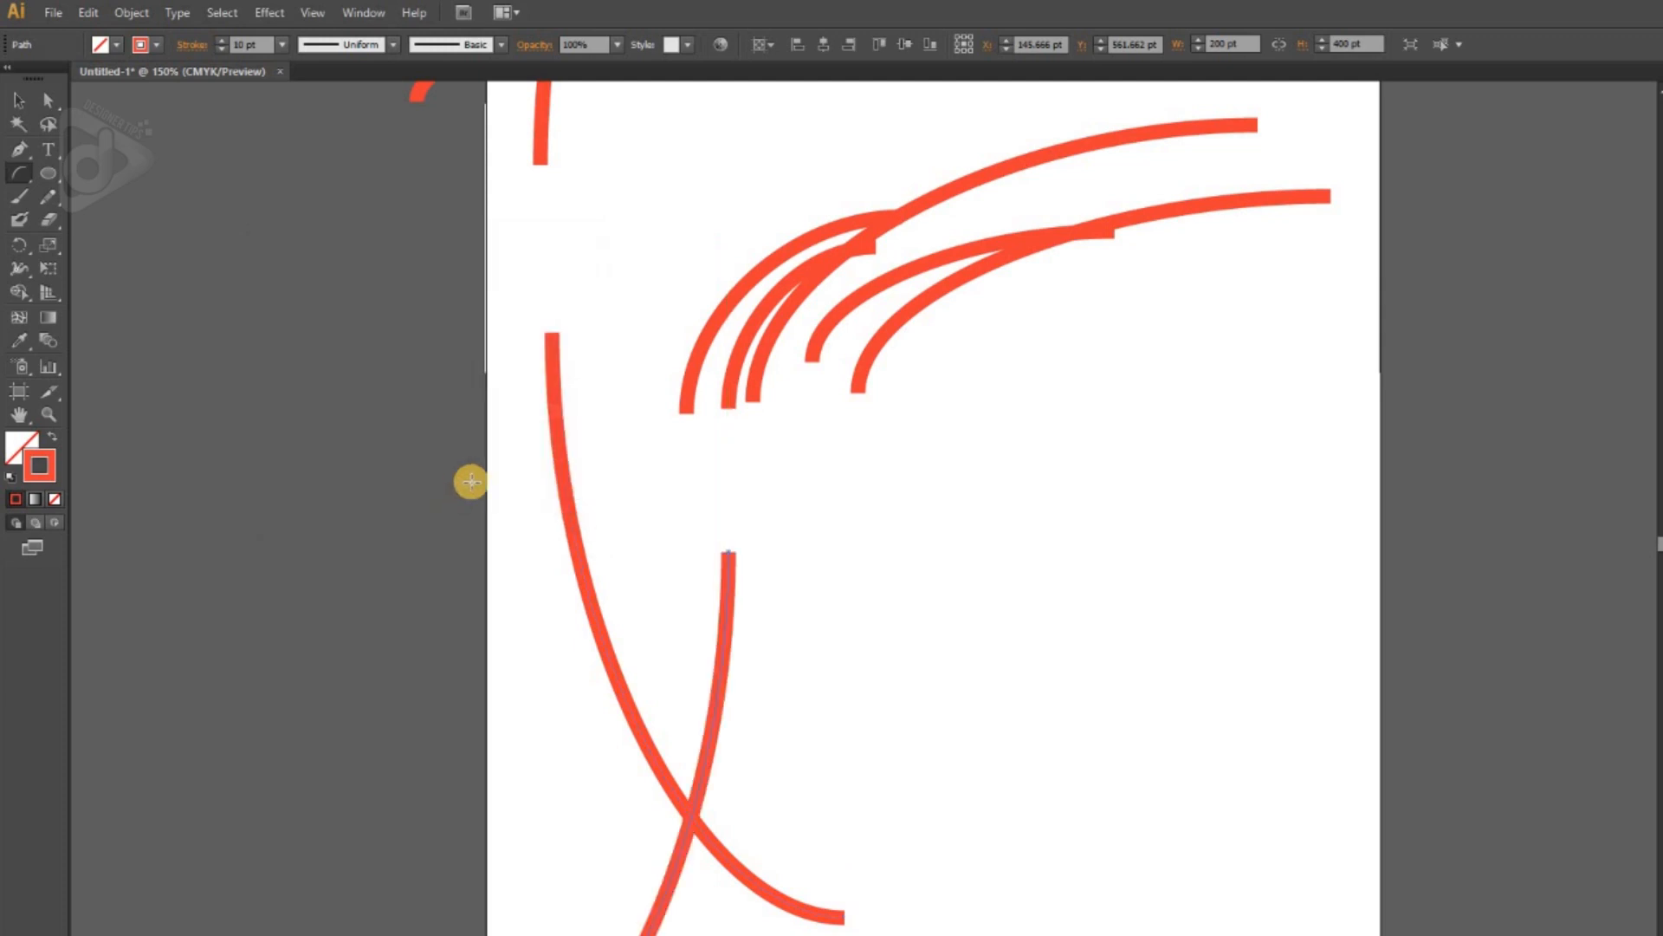
scroll(739, 520, "down", 1)
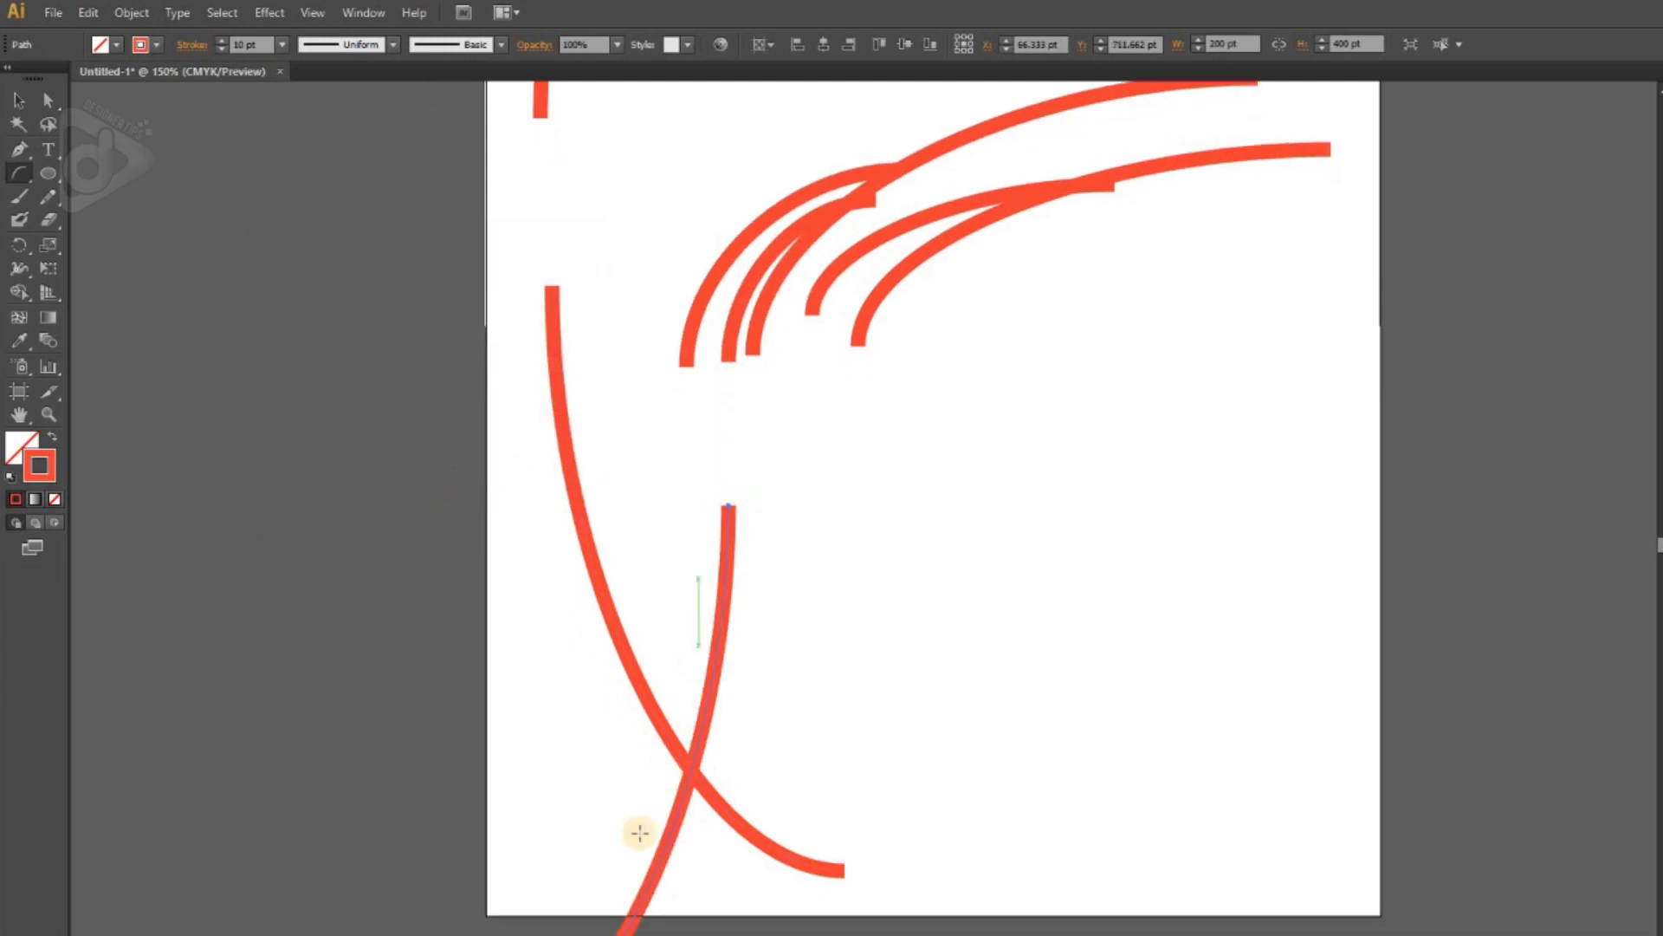
Step: Create a closed arc 224 pt by 133.33 pt, based along the Y axis with slope 29, and move it below the open arcs
left_click(832, 474)
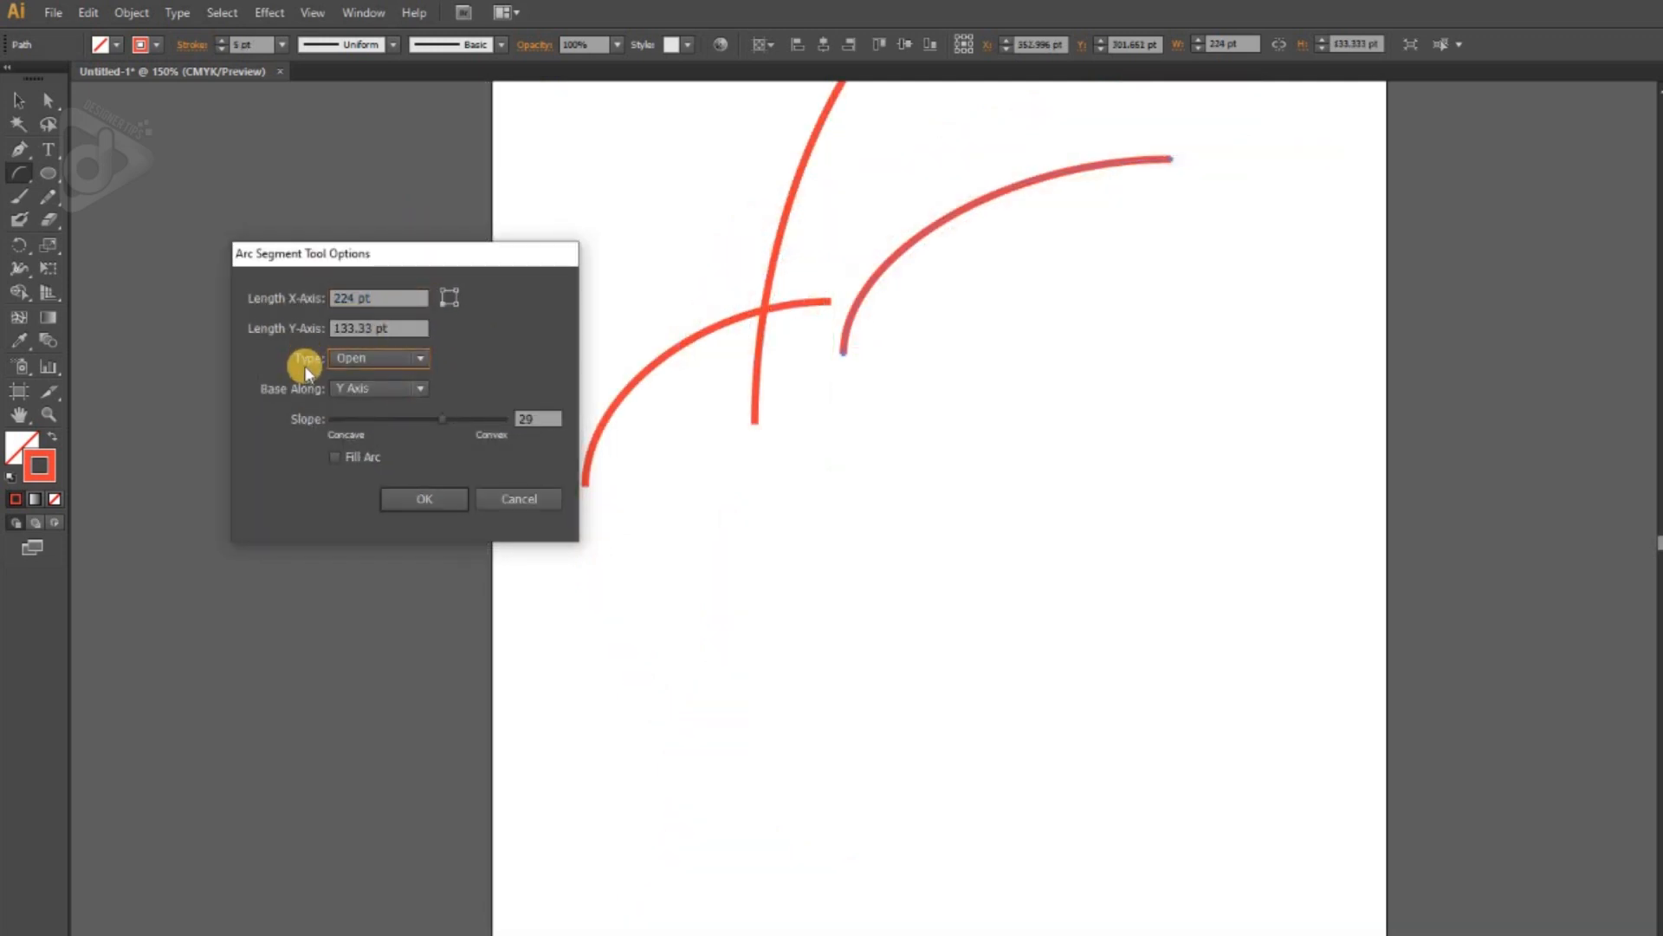
left_click(359, 361)
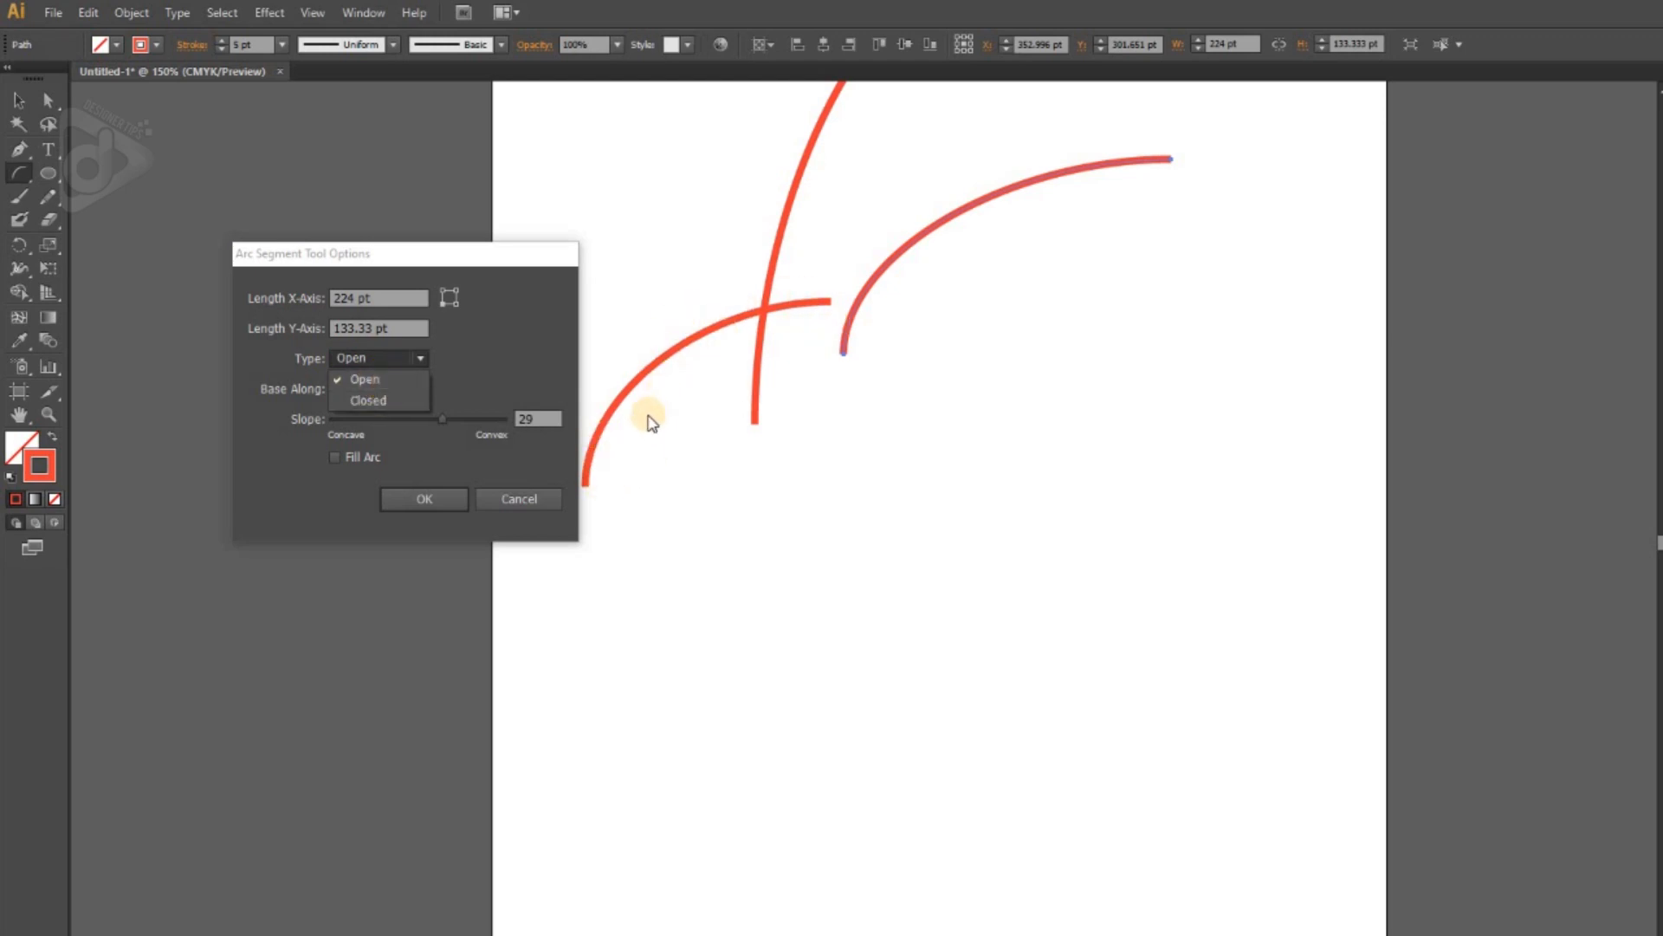
left_click(380, 401)
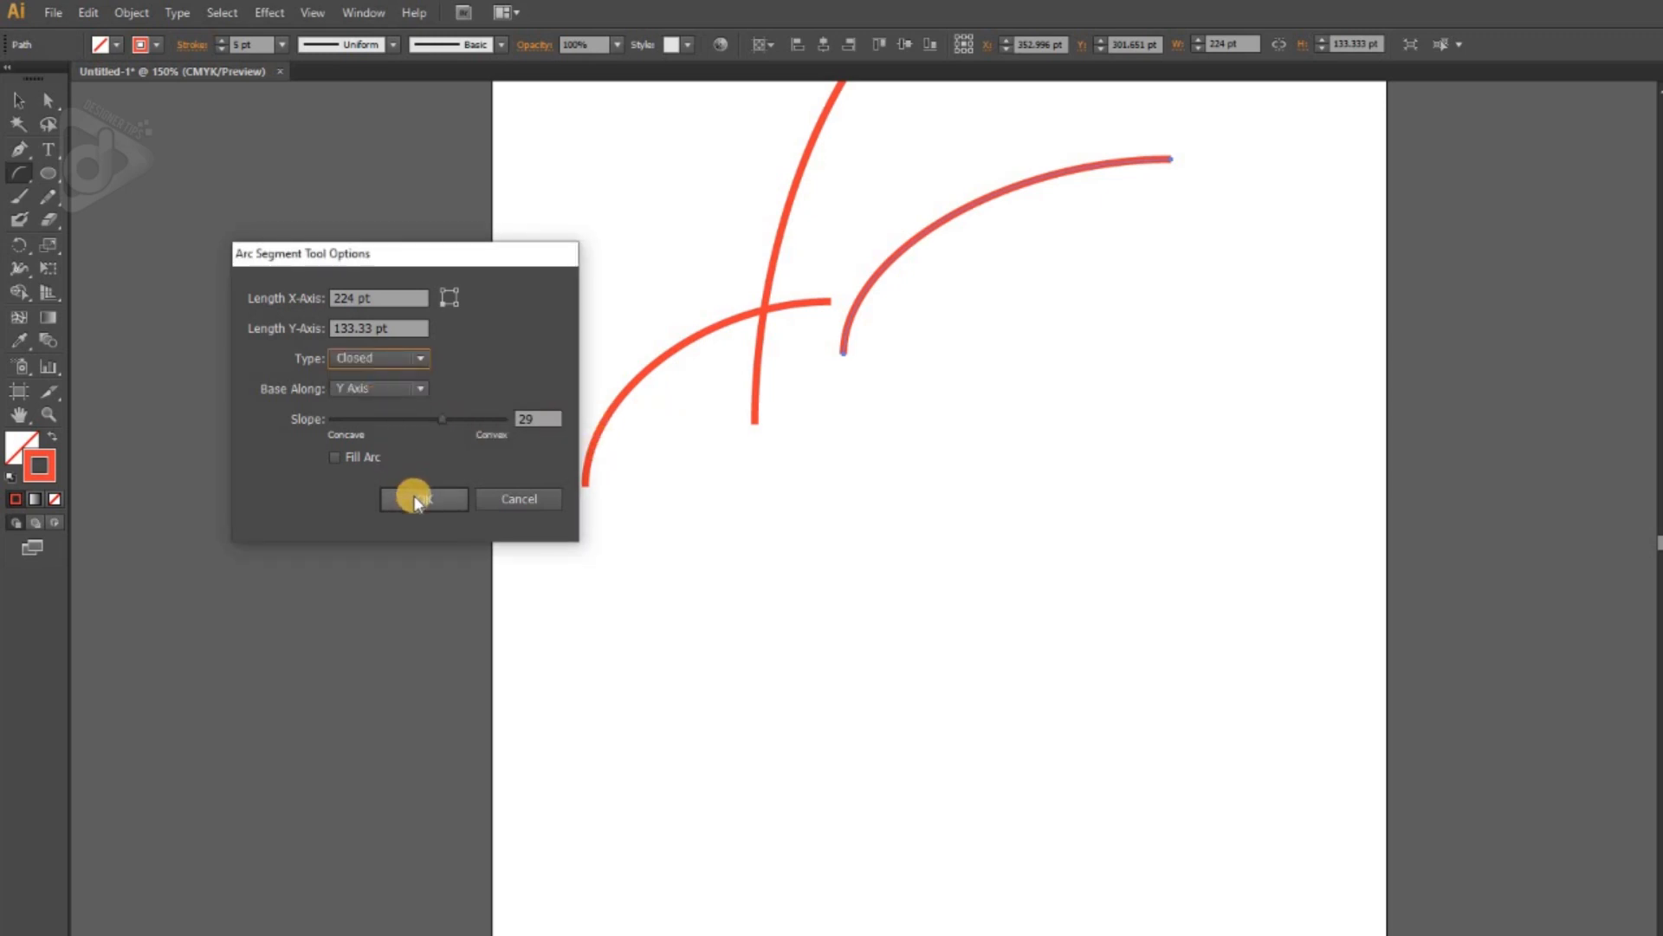
left_click(414, 499)
key("v")
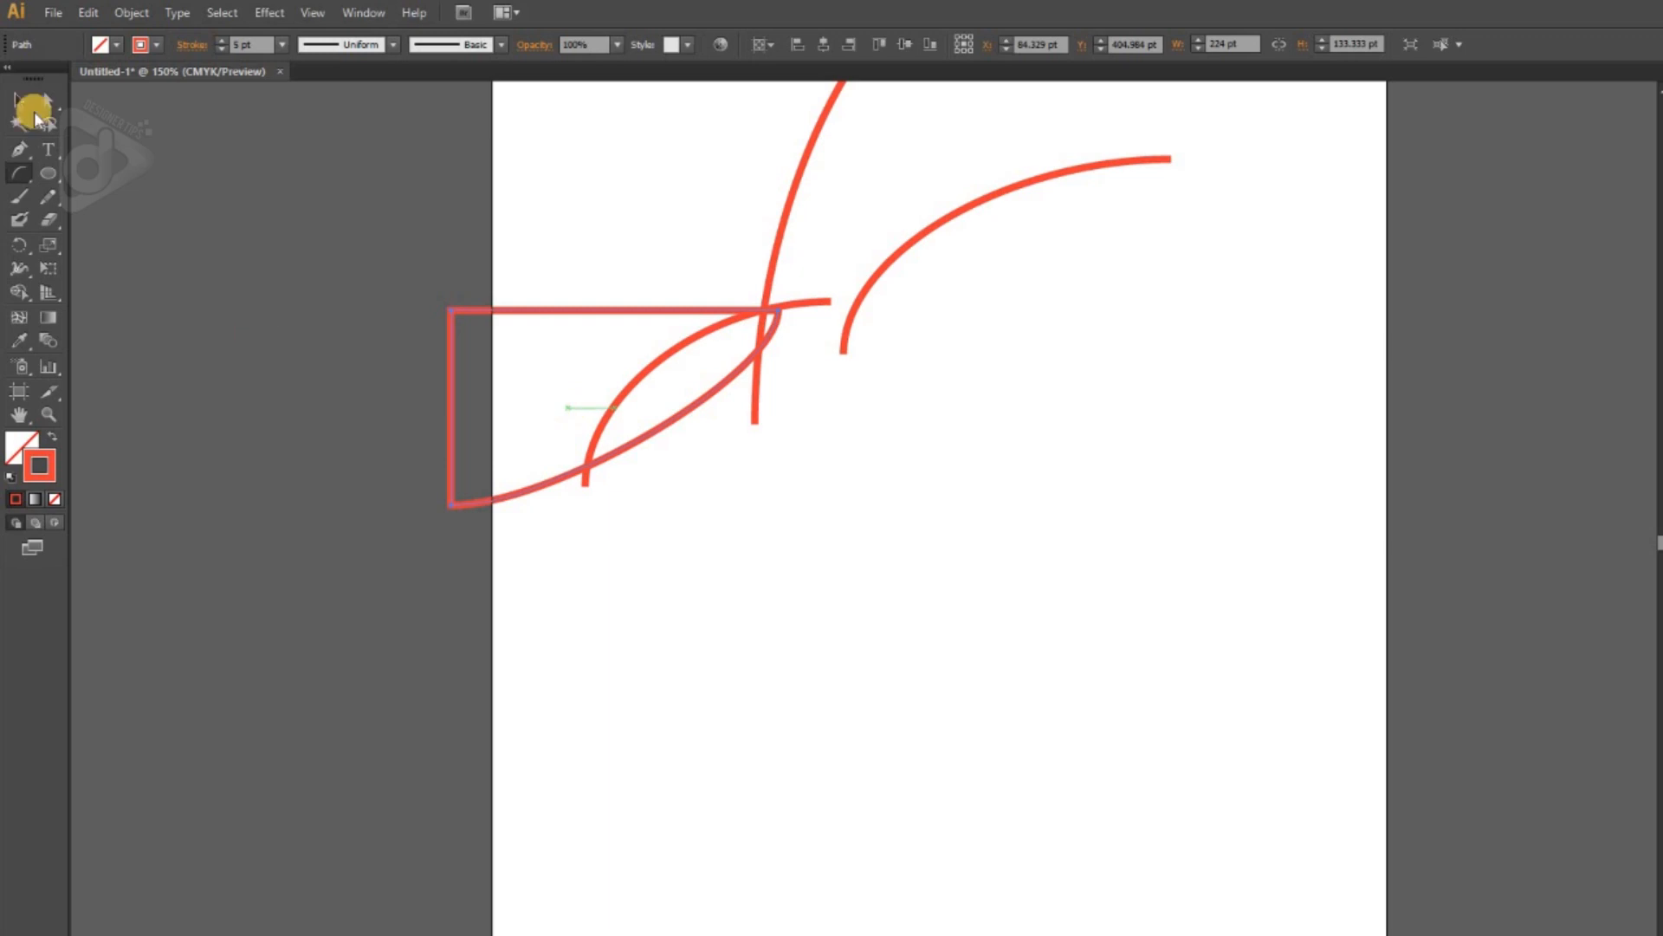
left_click_drag(525, 312, 864, 459)
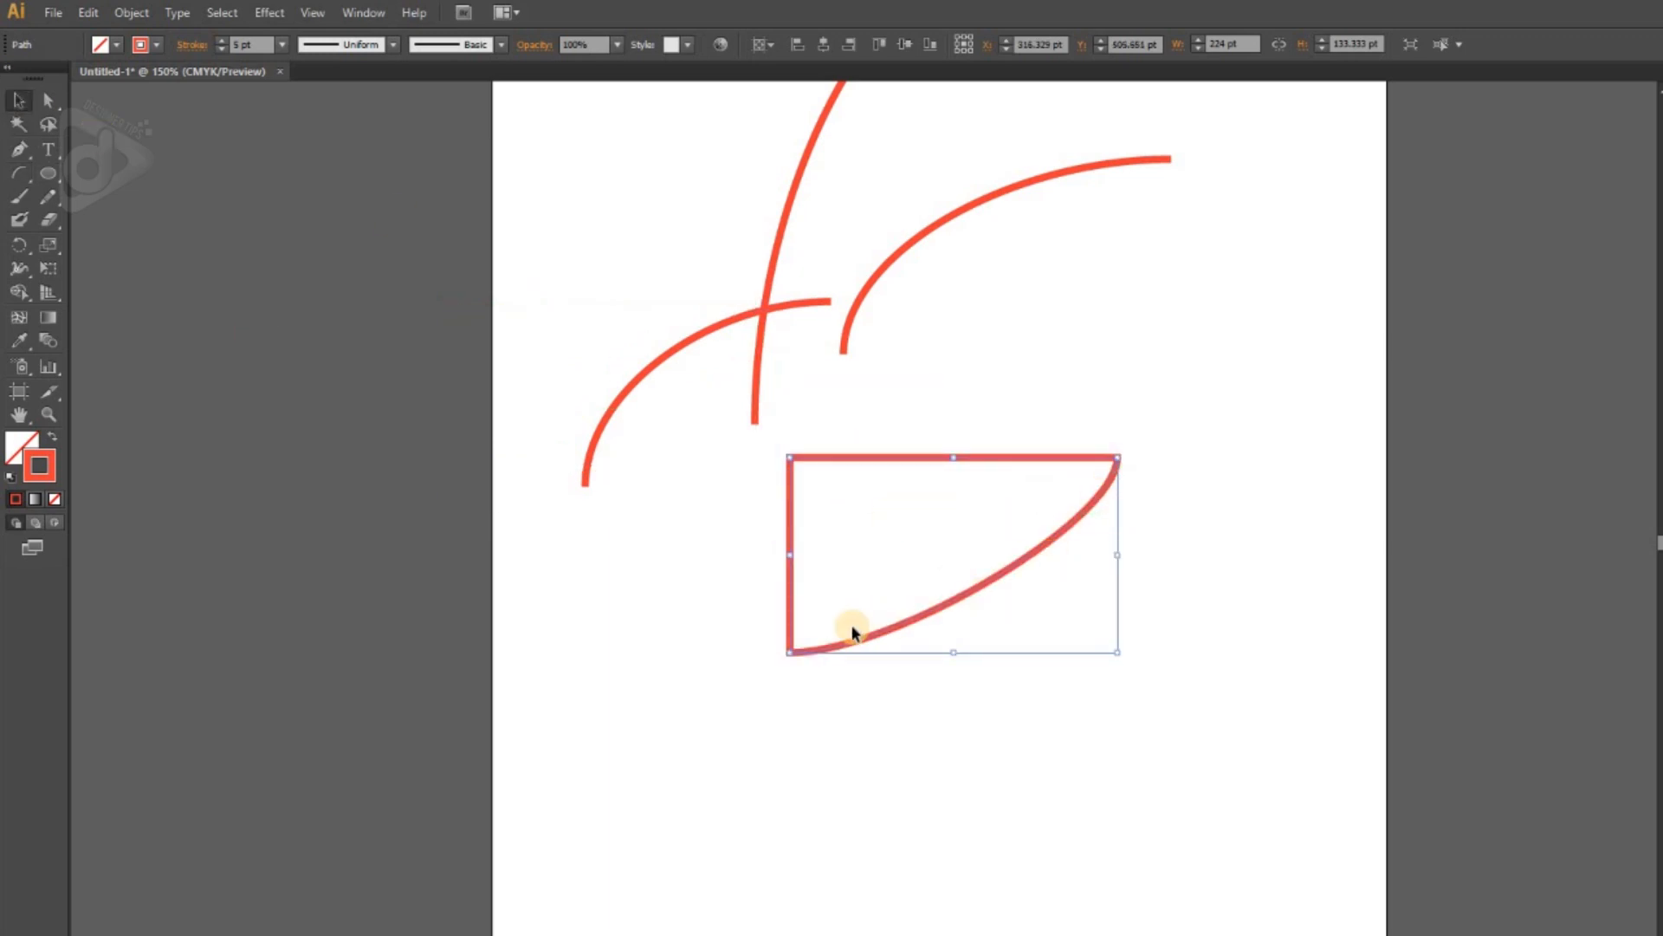
Step: Select all the arcs on the artboard and delete them, keeping the Arc tool active
left_click(19, 174)
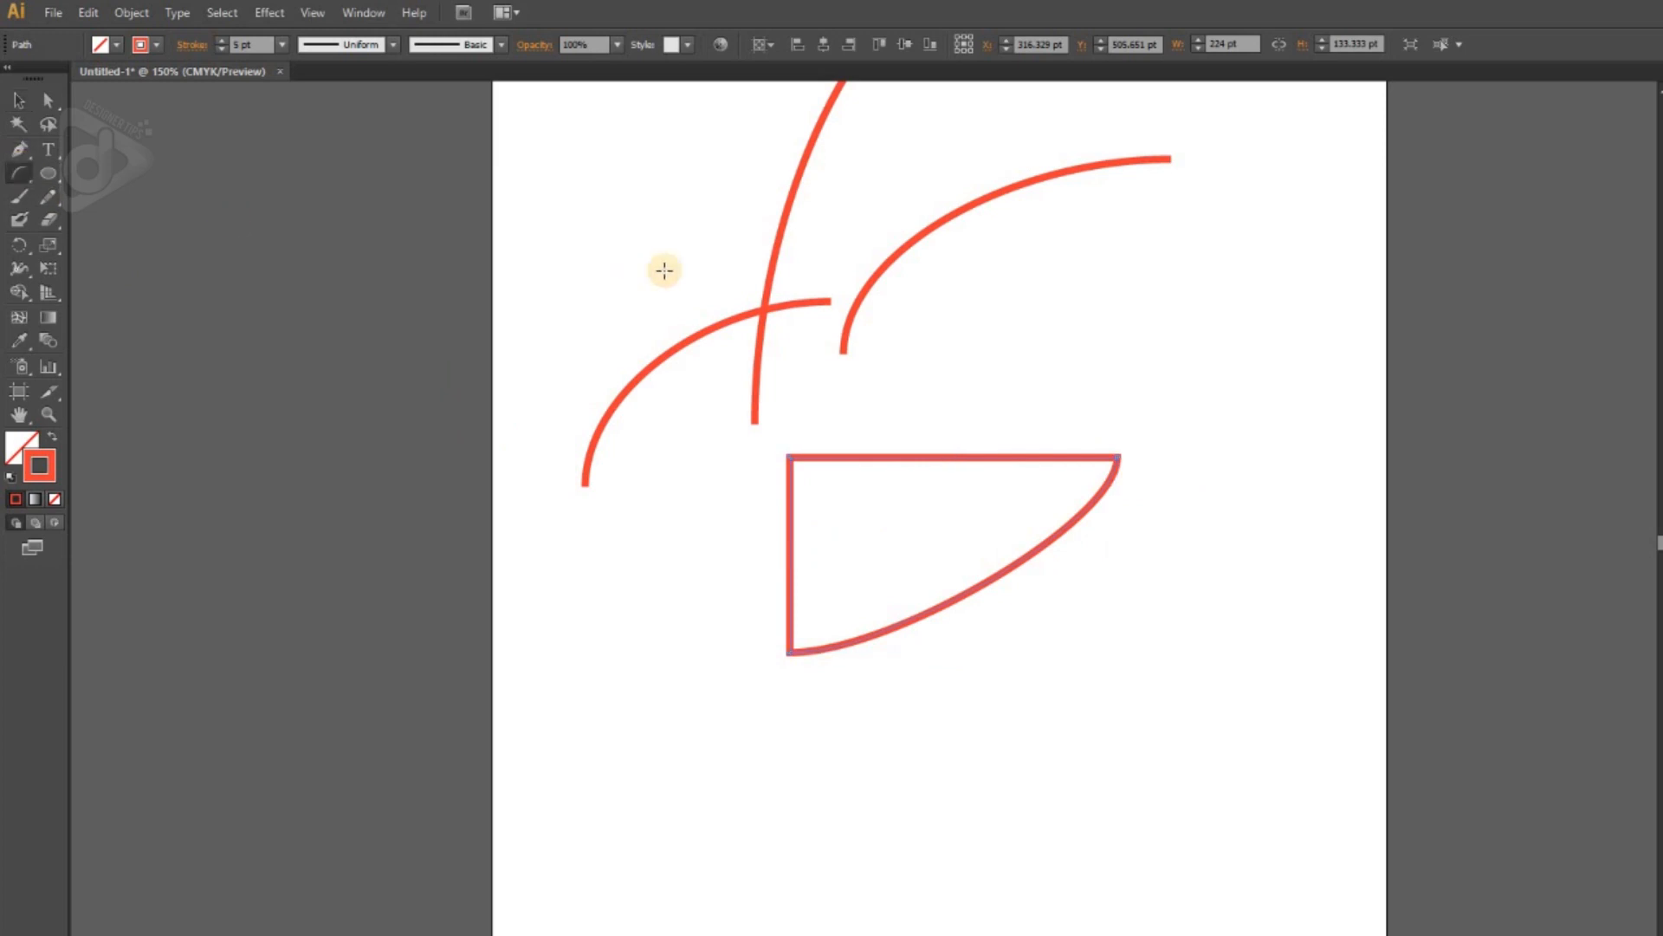
key("ctrl+a")
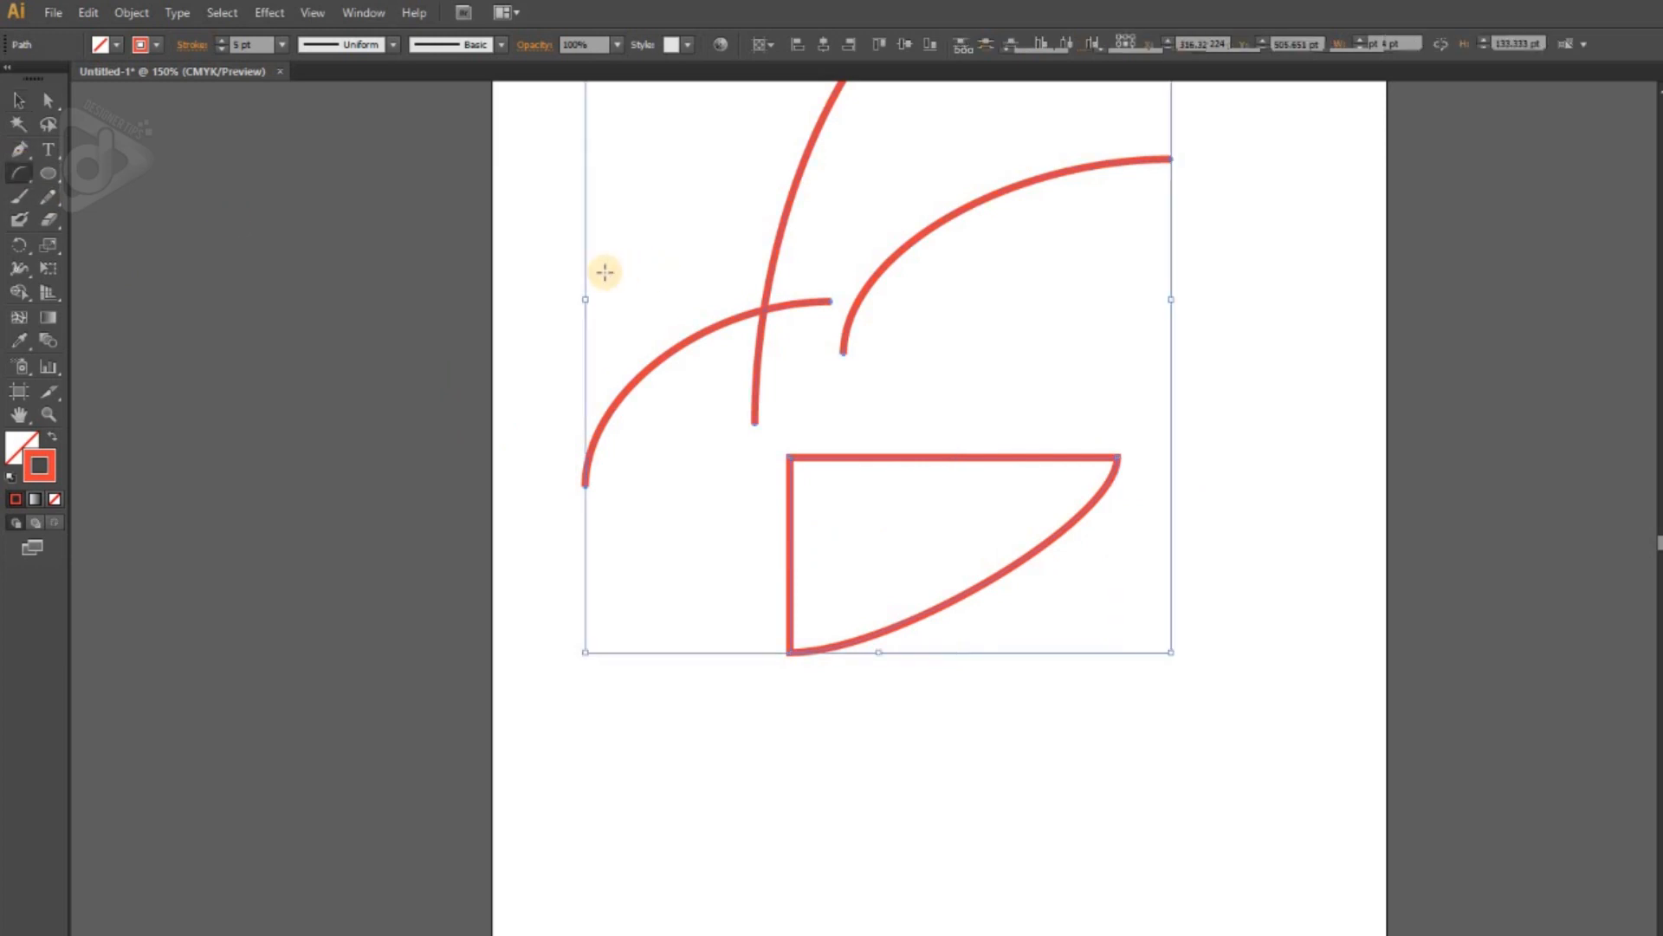
key("Delete")
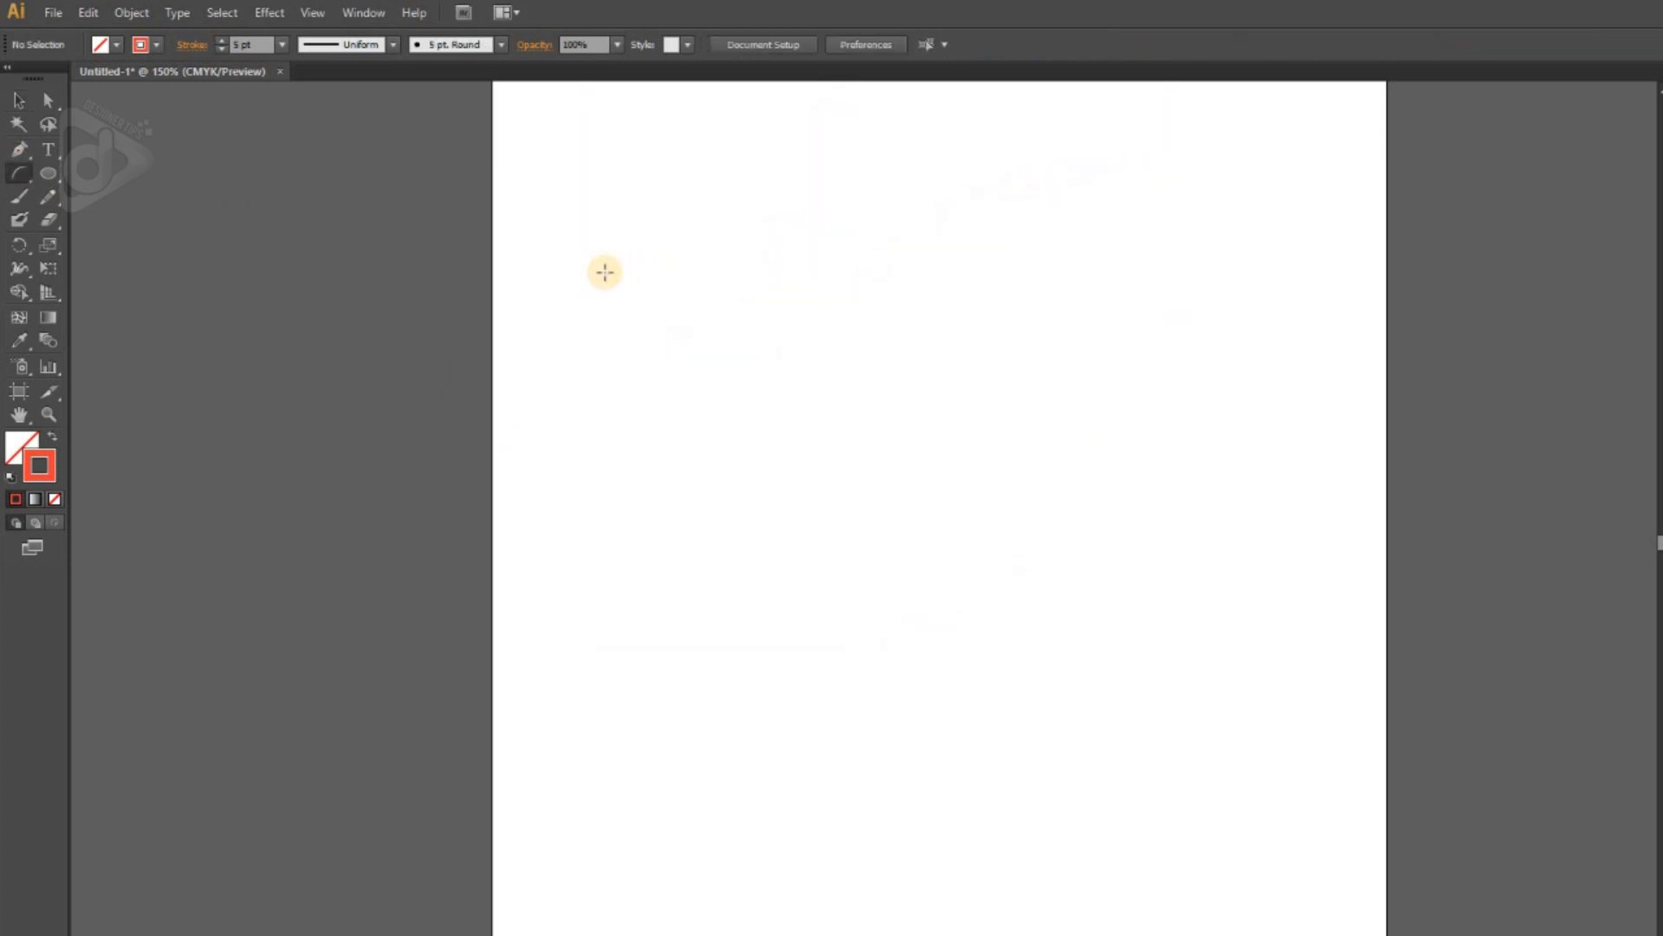
Step: Create a 224 pt by 133.33 pt closed arc based along the Y axis with slope 29
left_click(668, 327)
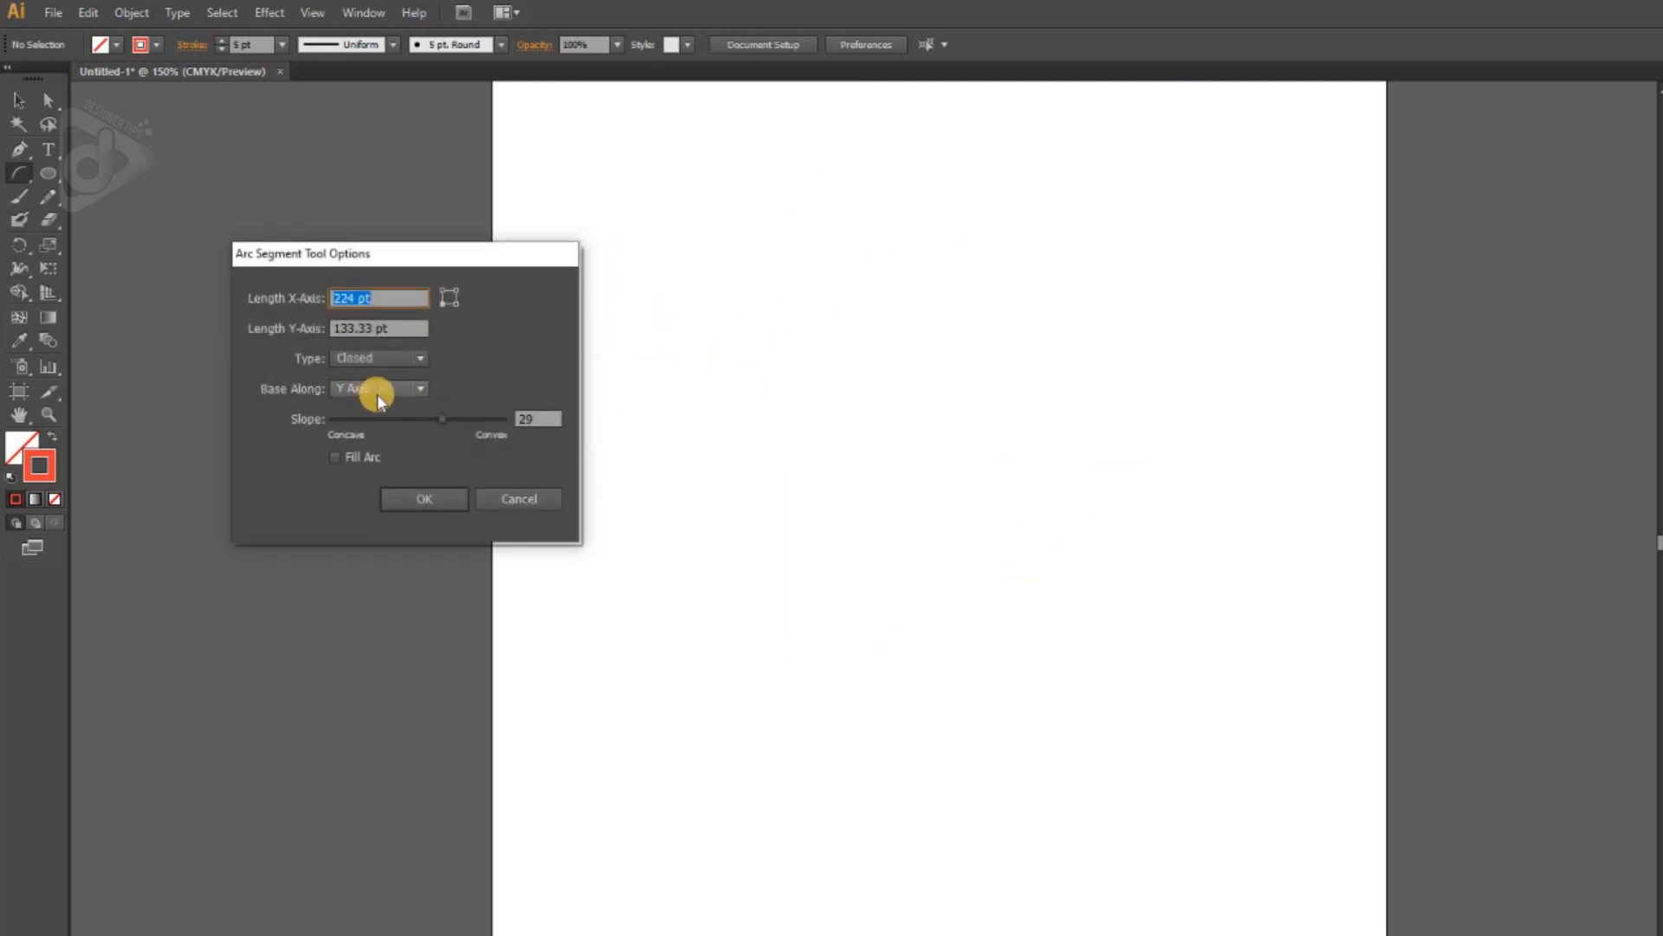
left_click(398, 395)
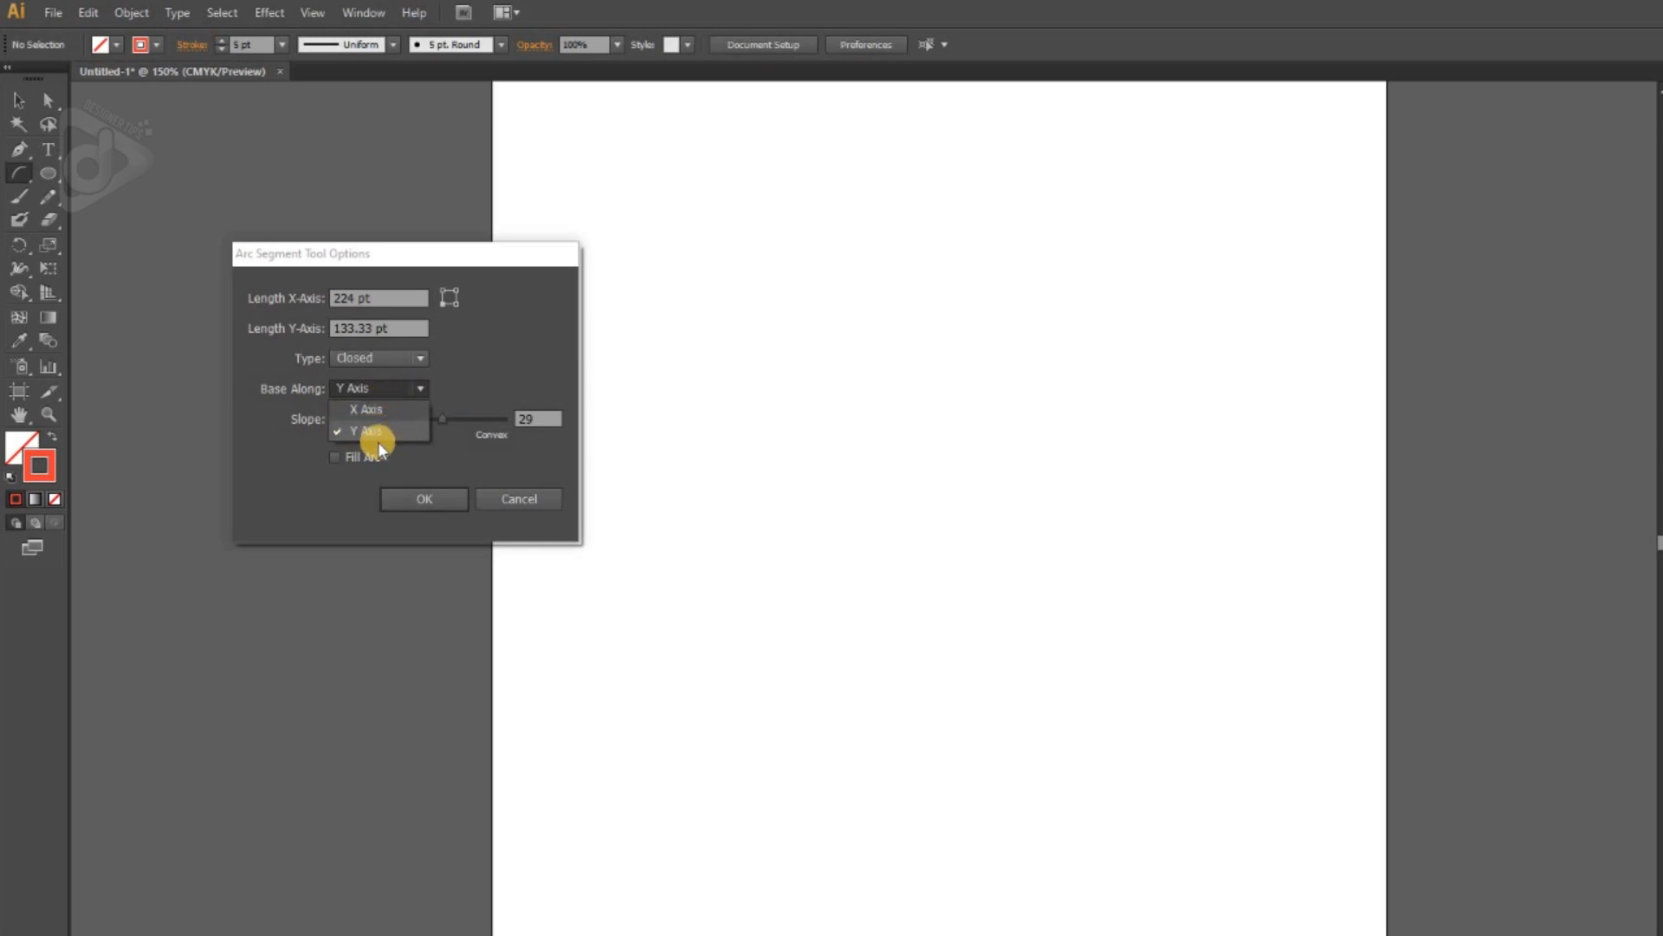
left_click(377, 430)
left_click(423, 494)
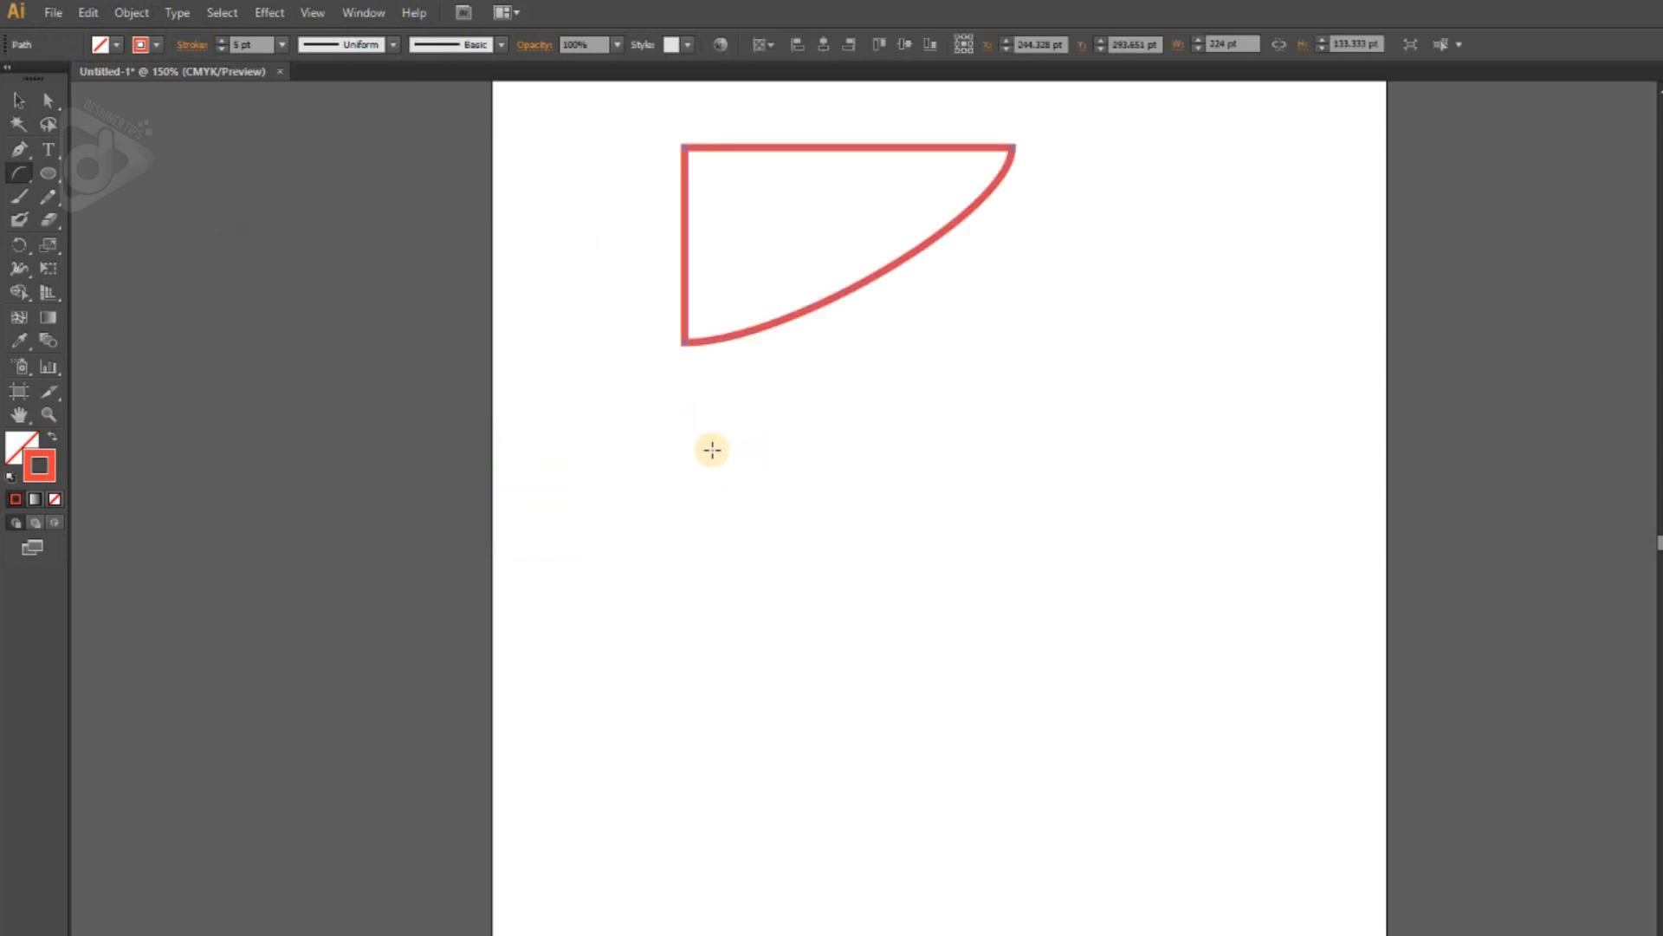
Step: Create a second closed arc of 224 pt by 133.33 pt, based along the X axis
left_click(434, 427)
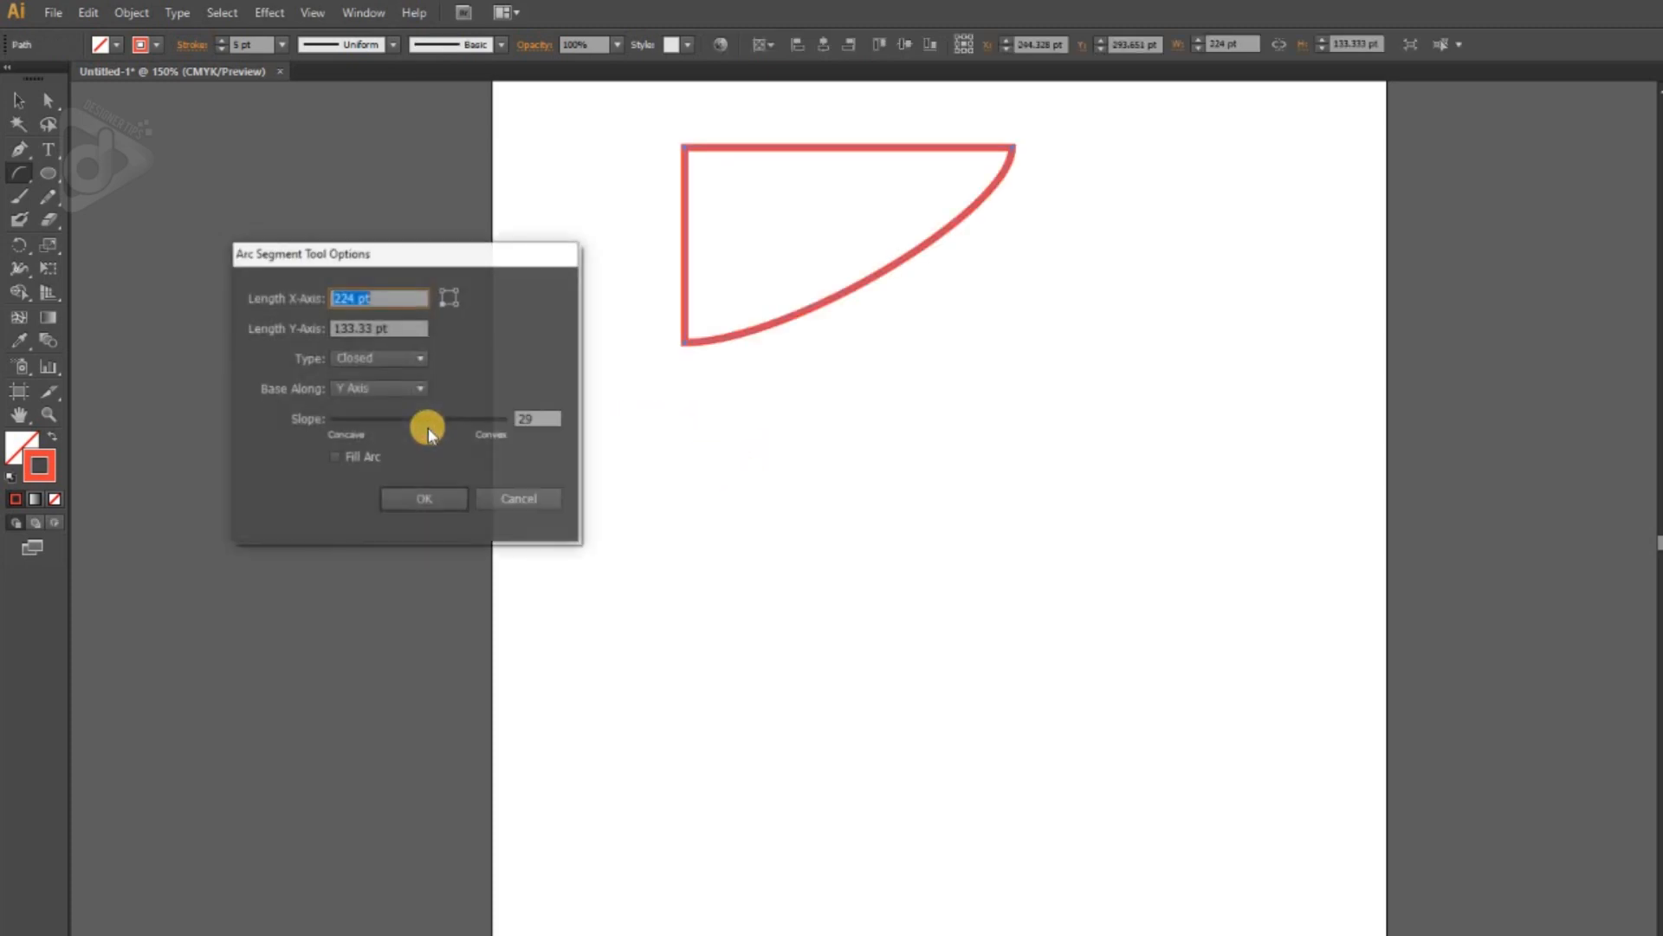
left_click(374, 390)
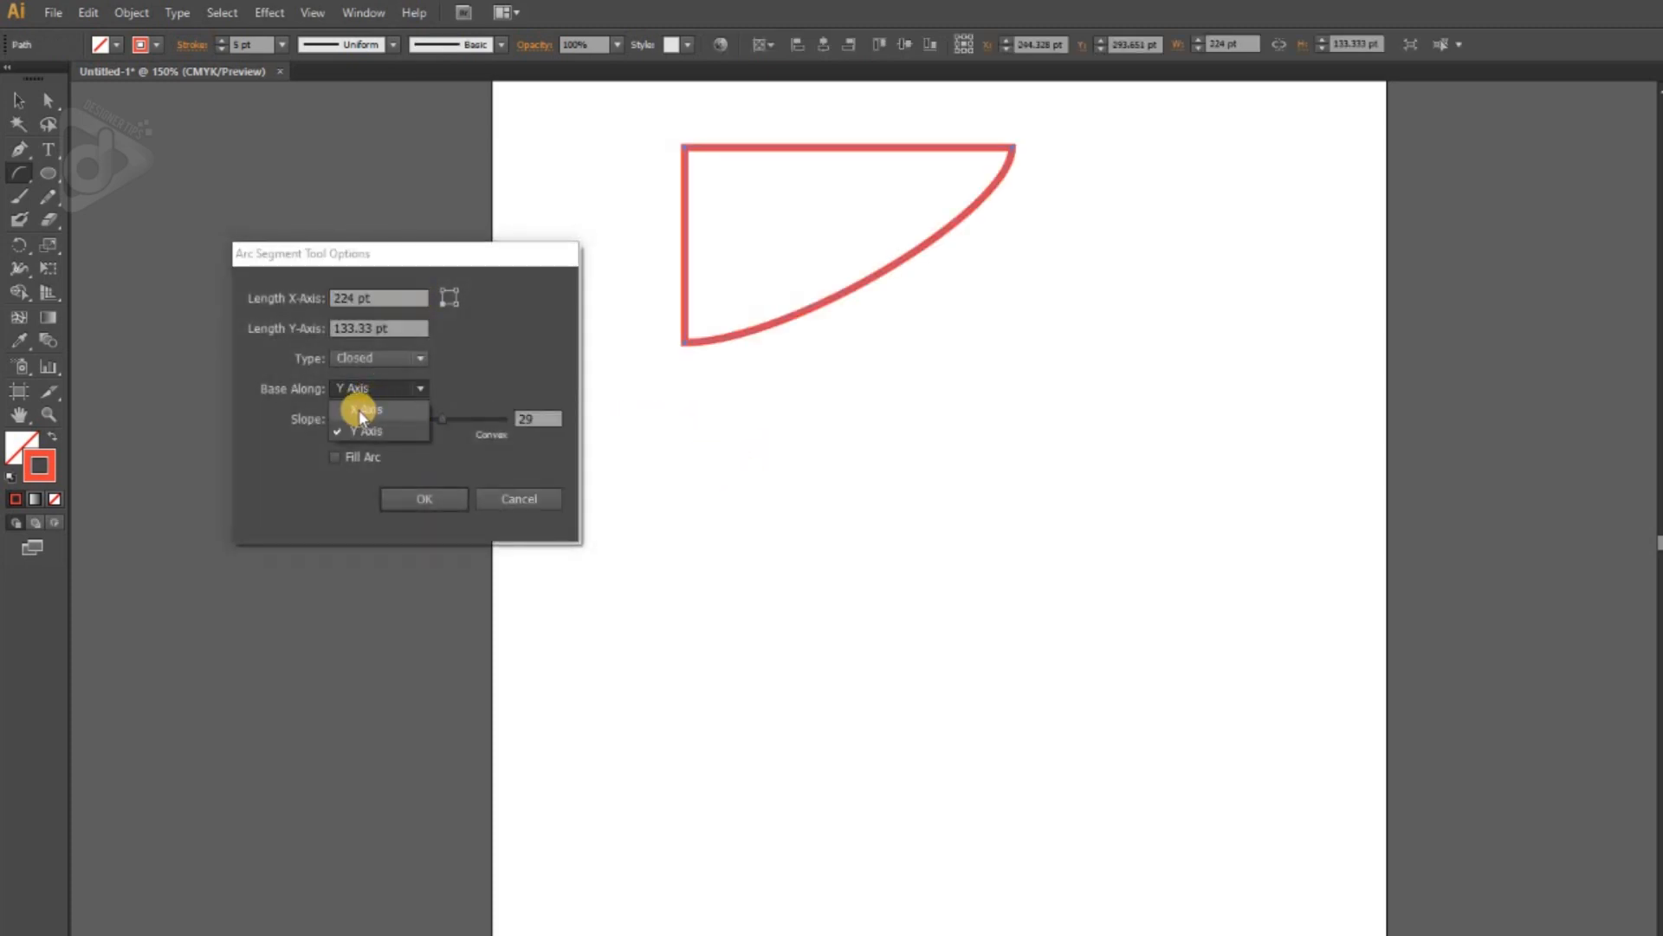
left_click(369, 409)
left_click(433, 502)
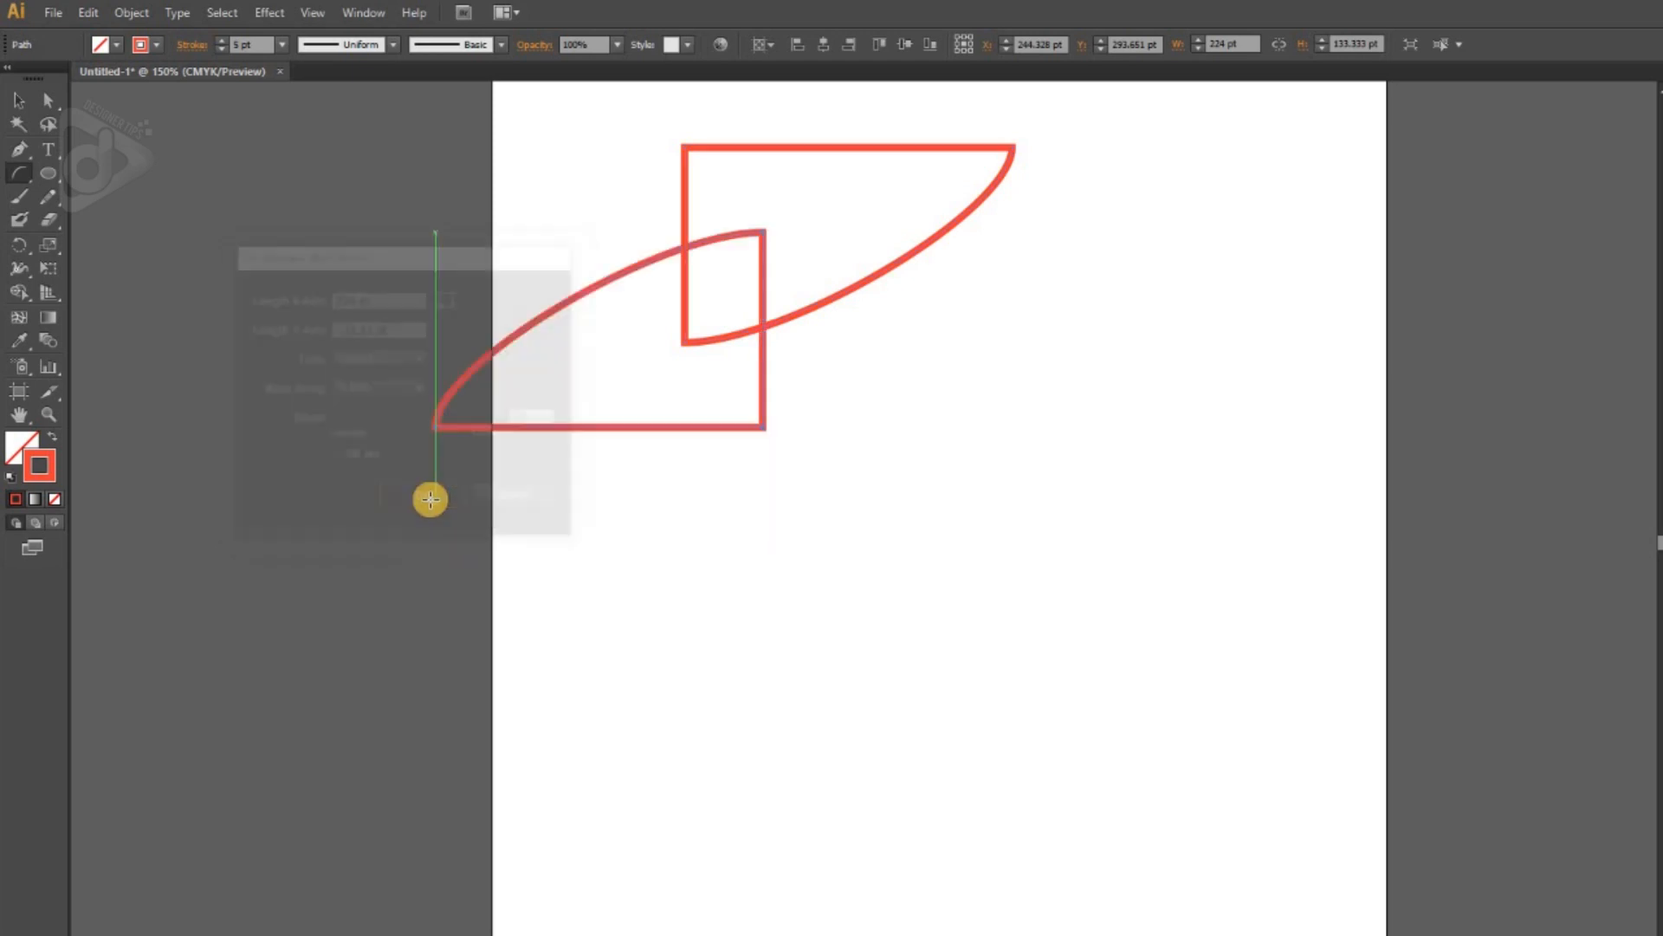
Step: Move the two closed arcs side by side on the artboard, with the X-axis arc left of the Y-axis arc
key("v")
scroll(756, 474, "up", 1)
mouse_move(745, 479)
left_mouse_down()
mouse_move(713, 476)
mouse_move(716, 492)
left_mouse_up()
left_click_drag(776, 371, 1025, 492)
key("ctrl+a")
left_click(1011, 622)
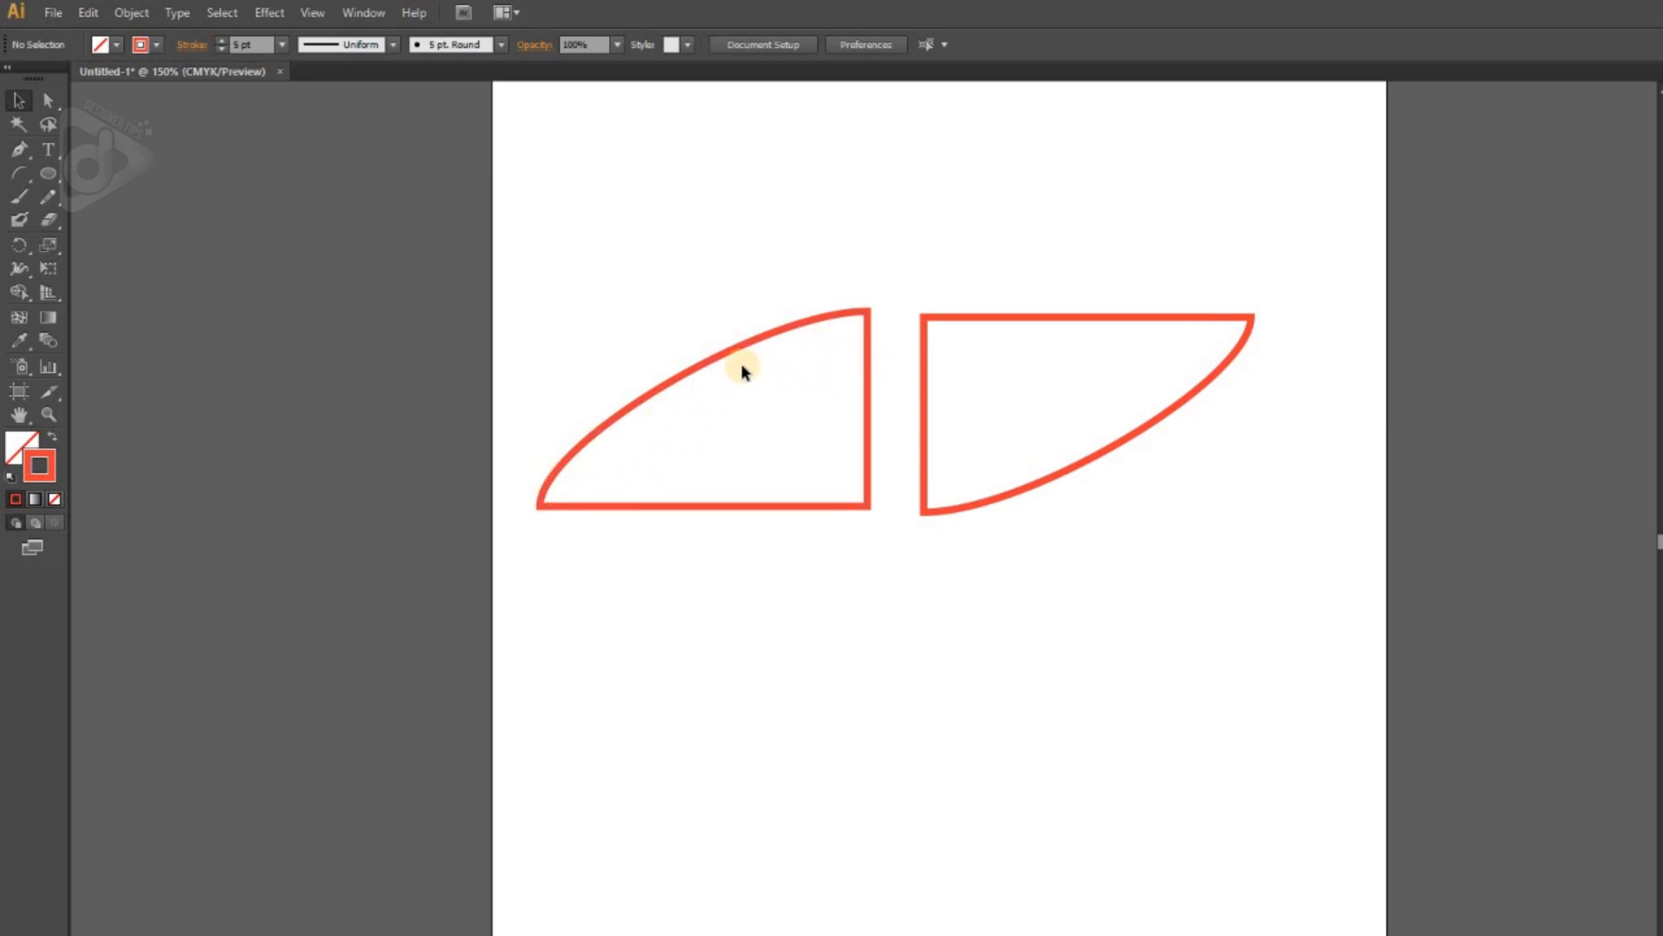
Step: Create a concave closed arc above the two shapes, 224 pt by 133.33 pt along the X axis with slope -81
left_click(20, 173)
left_click(750, 243)
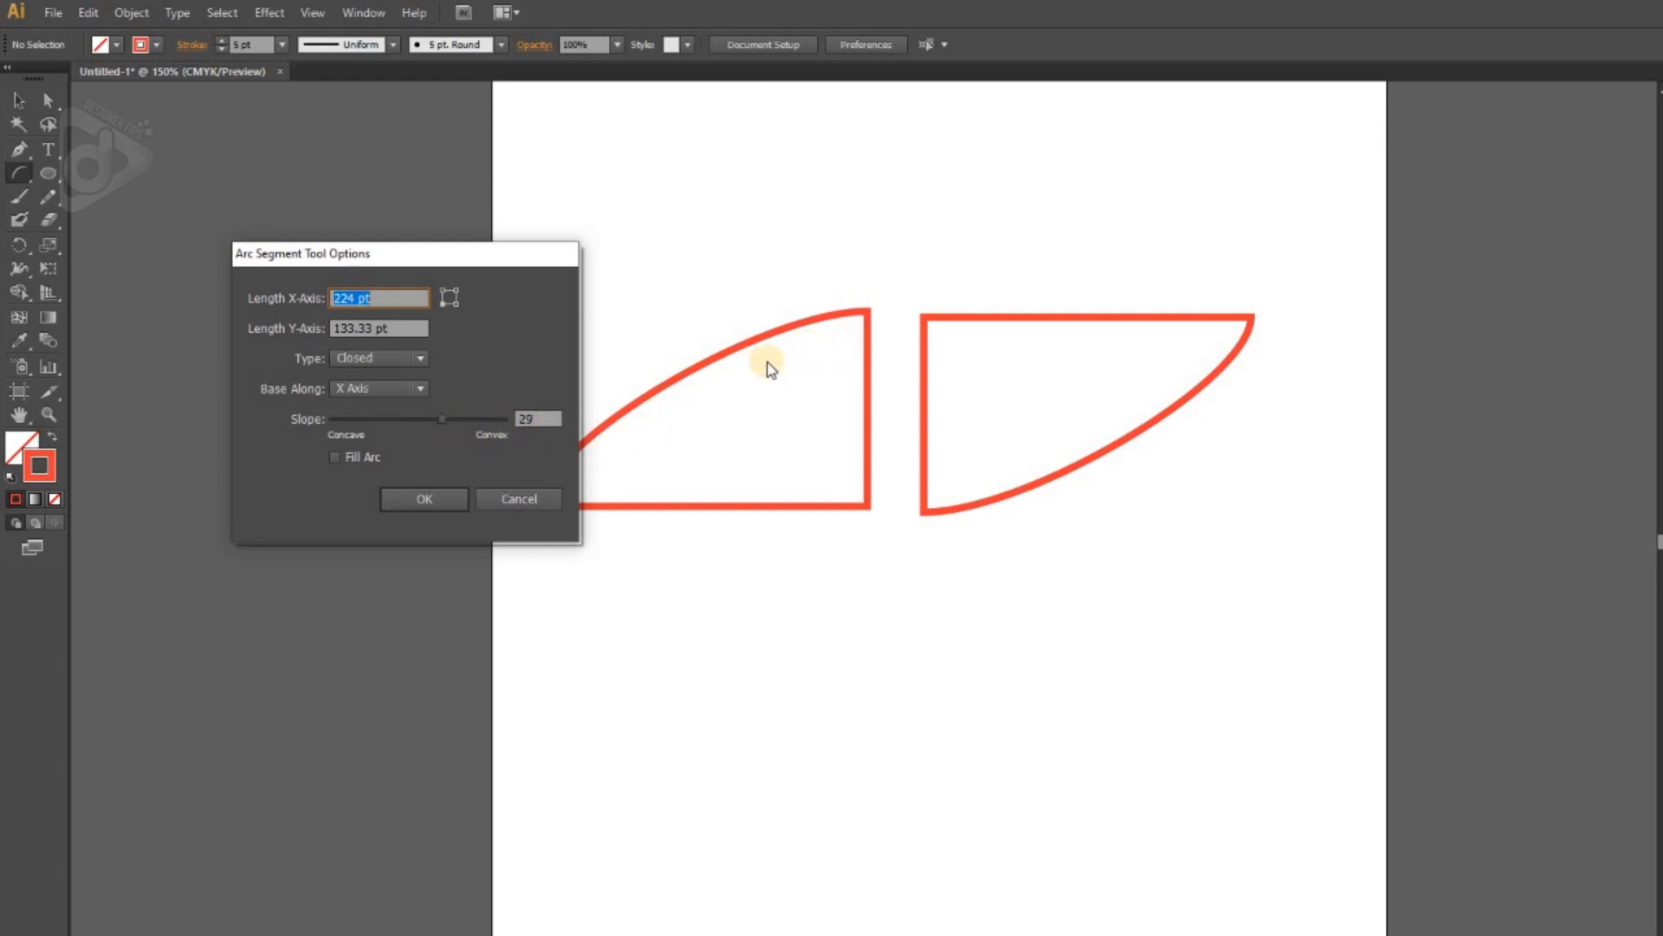
left_click_drag(439, 425, 354, 437)
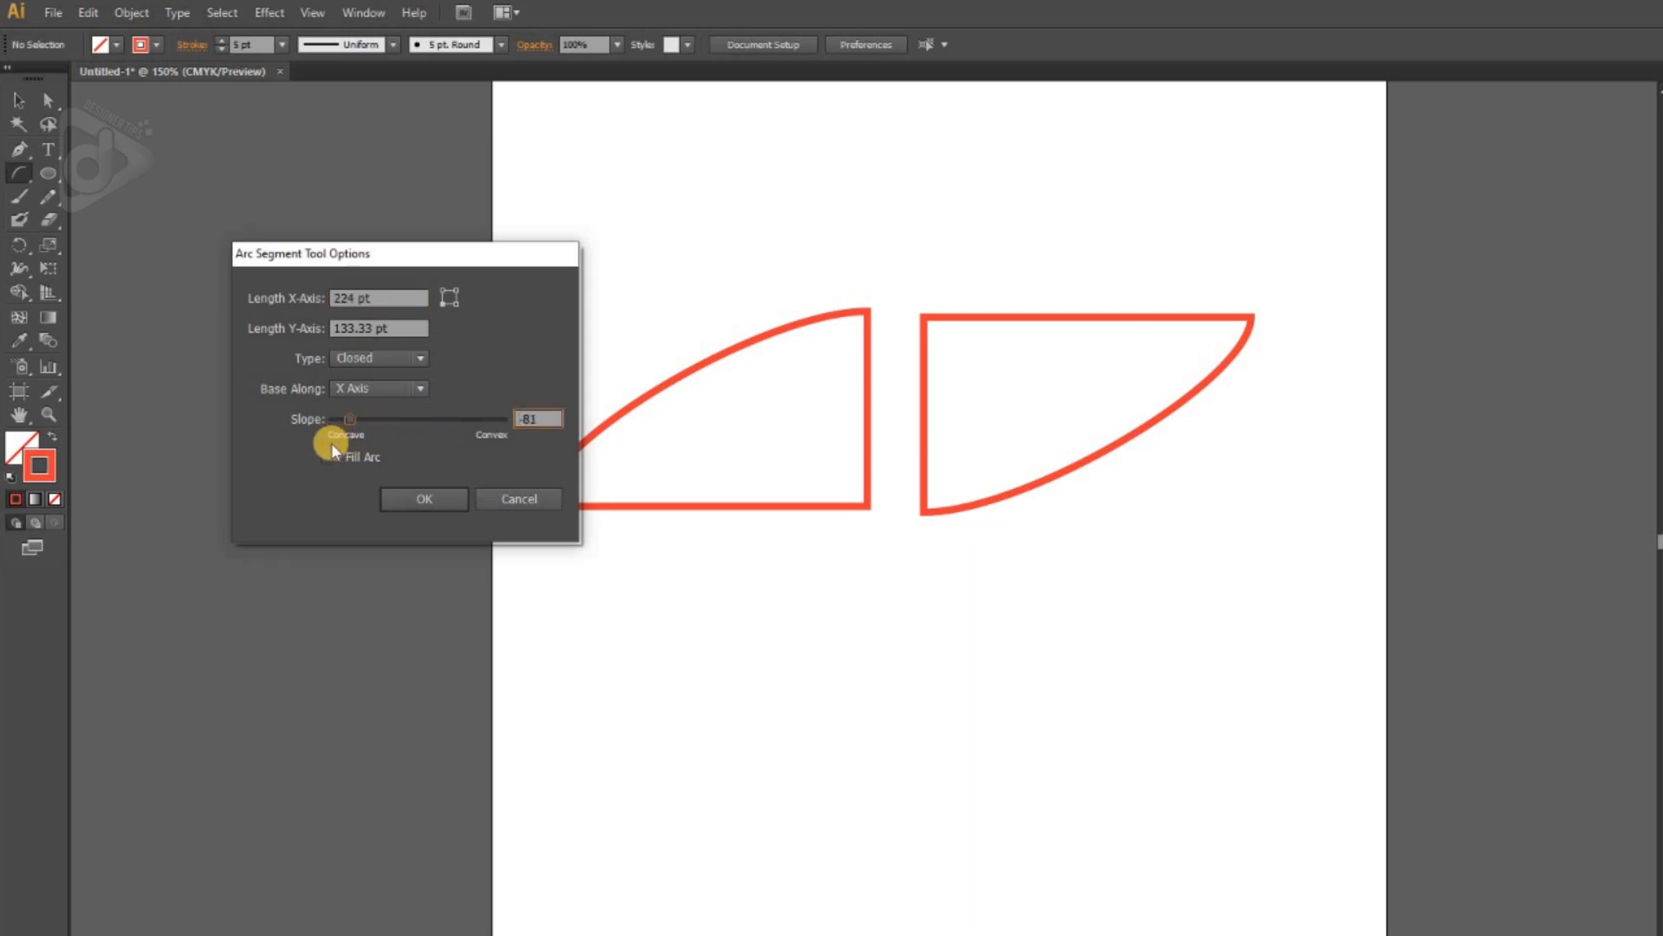
left_click(421, 499)
scroll(1048, 312, "up", 2)
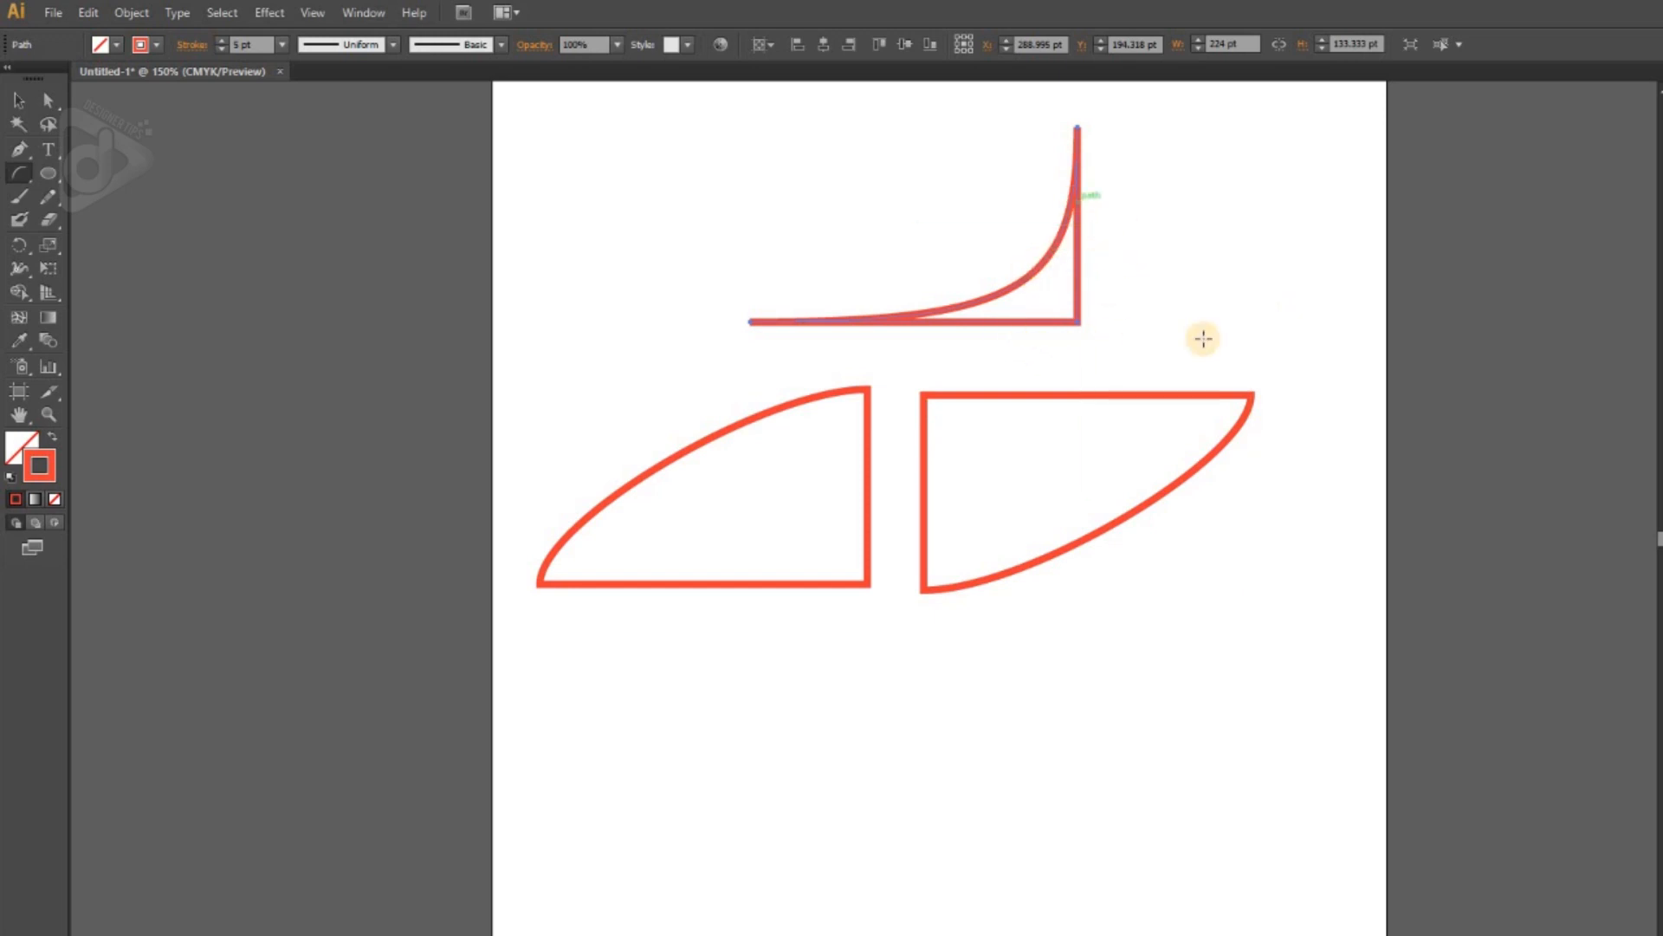
Step: Clear the artboard and set the Arc tool to open arcs with a convex slope, based along the X axis
key("ctrl+a")
key("Delete")
left_click(719, 457)
left_click(387, 359)
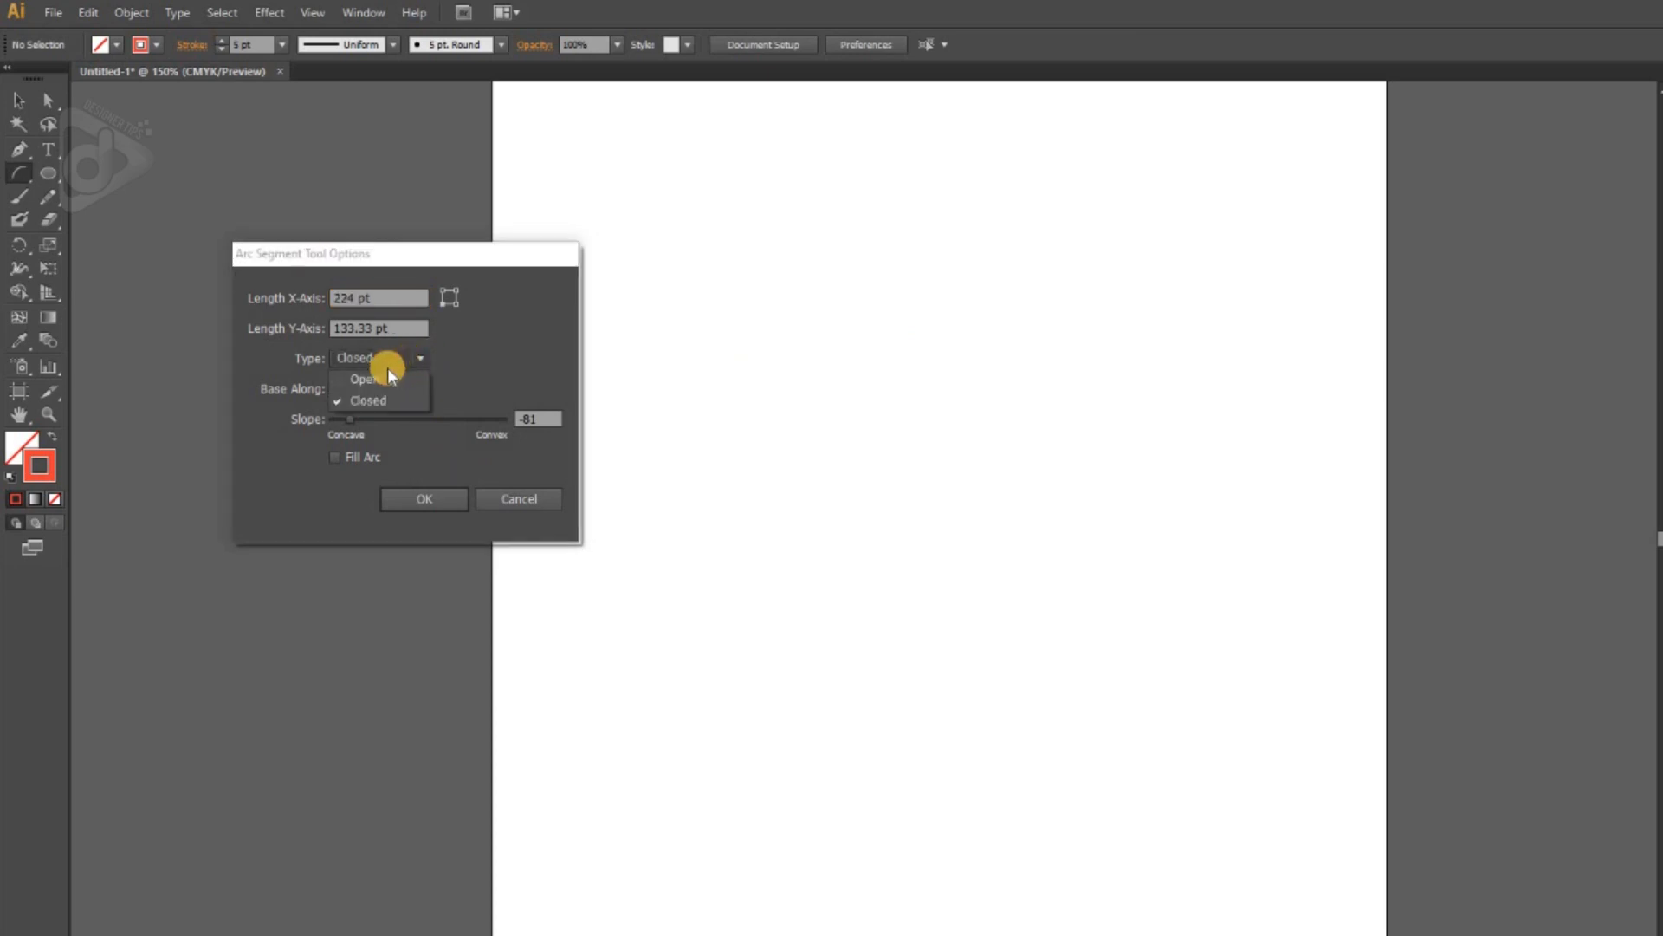
left_click(377, 378)
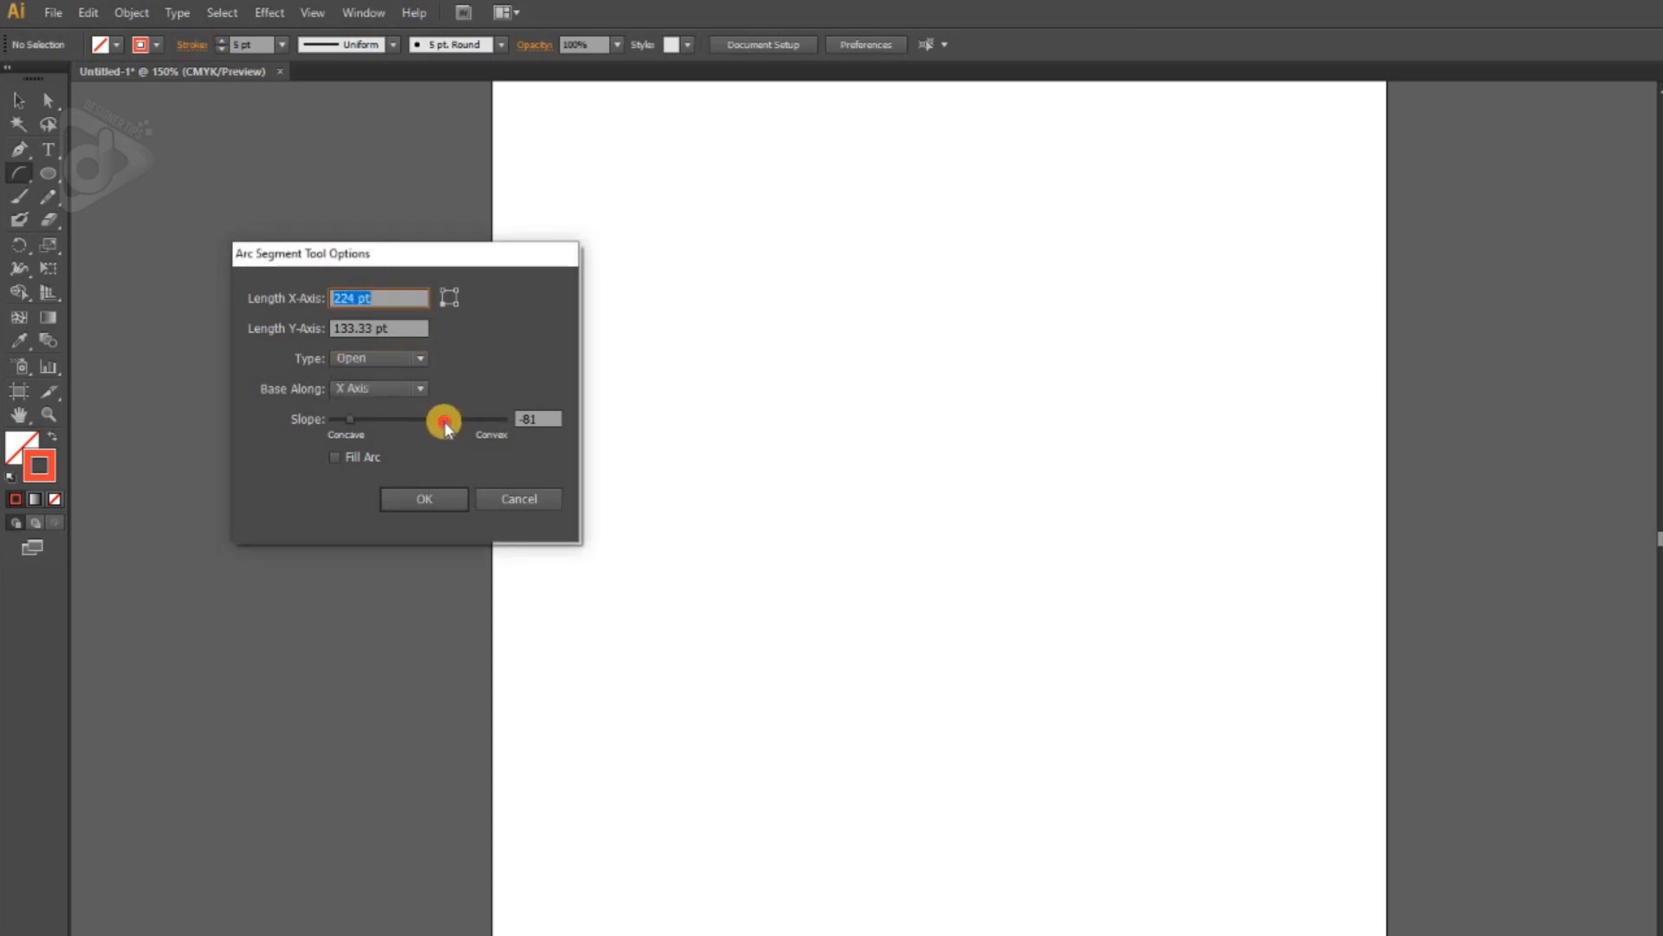
left_click(434, 491)
key("Delete")
Step: Draw a dozen open convex arcs of different sizes freehand, overlapping across the upper half of the artboard
left_click_drag(643, 520, 795, 295)
left_click_drag(713, 490, 849, 318)
left_click_drag(754, 459, 881, 341)
left_click_drag(713, 500, 958, 312)
left_click_drag(763, 490, 958, 287)
left_click_drag(849, 433, 1106, 319)
left_click_drag(855, 489, 985, 382)
left_click_drag(849, 528, 995, 417)
left_click_drag(790, 514, 897, 430)
left_click_drag(764, 490, 928, 354)
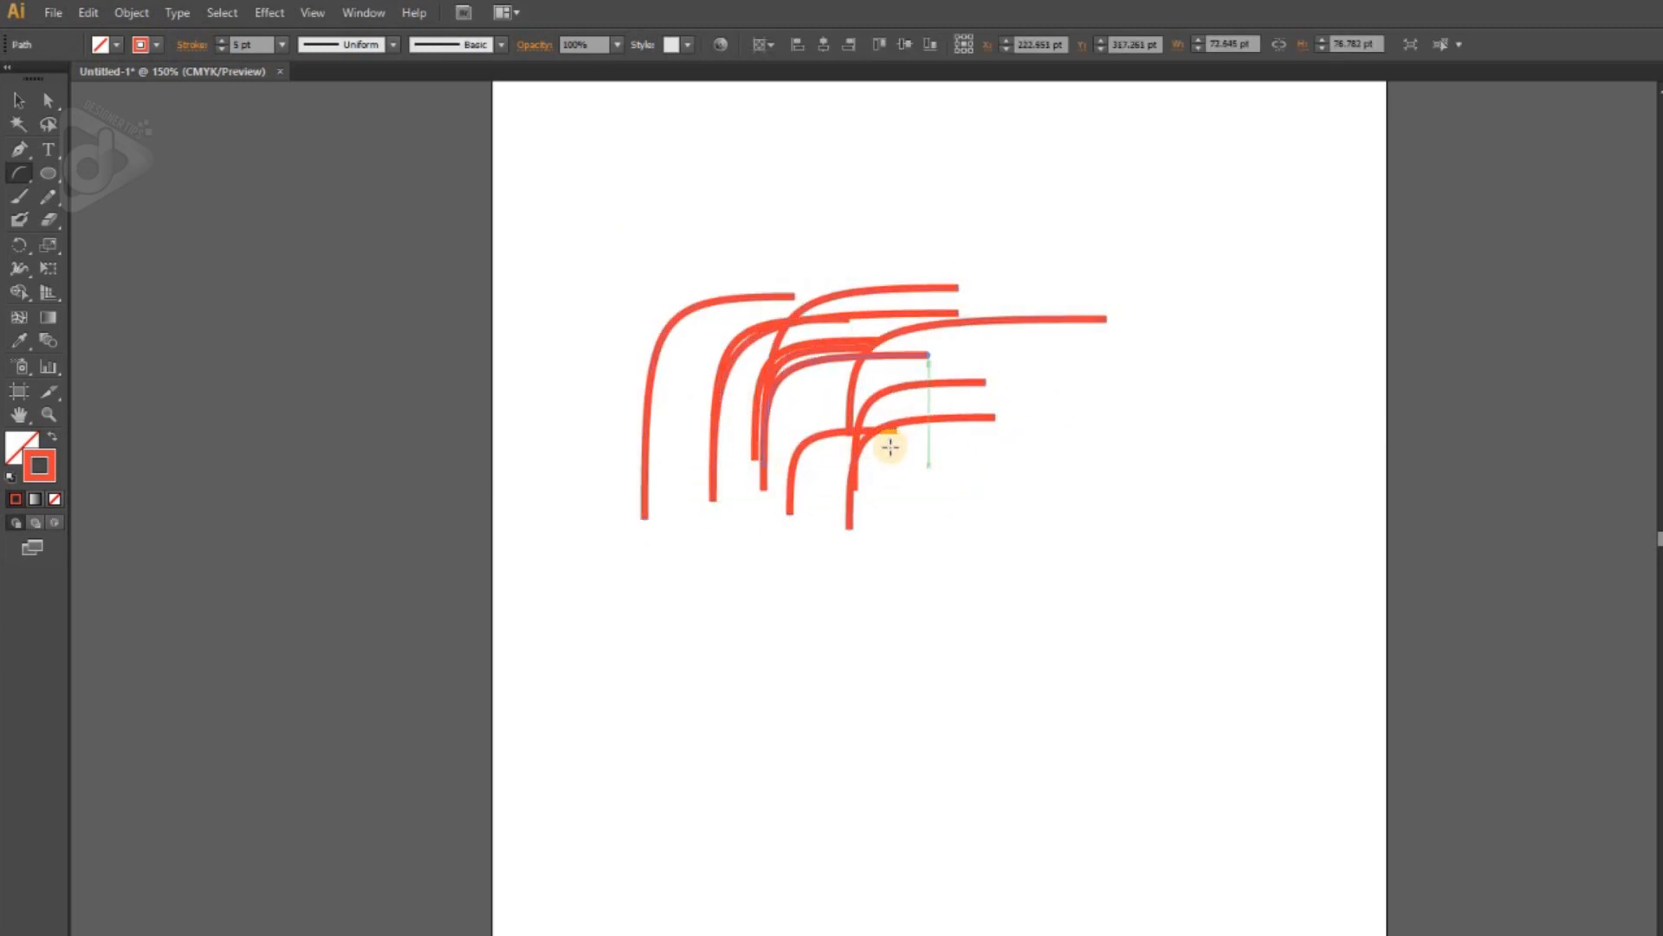
left_click_drag(890, 447, 1027, 318)
mouse_move(1109, 394)
left_mouse_down()
mouse_move(1103, 419)
mouse_move(1350, 314)
left_mouse_up()
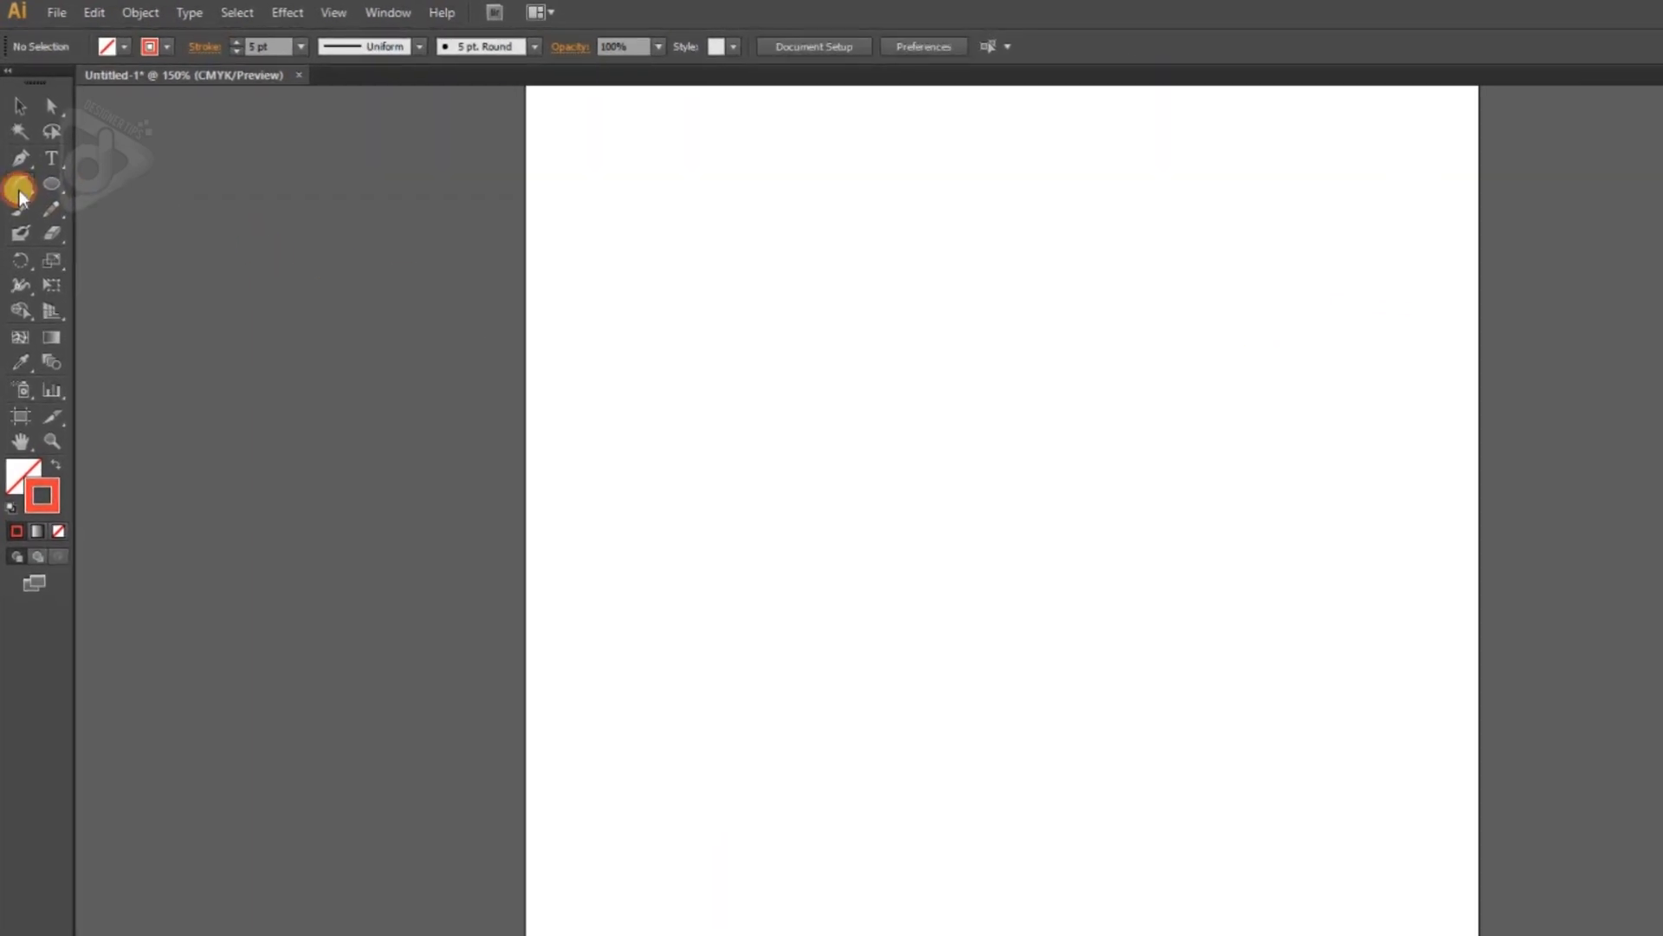
Step: Draw three spirals of different sizes with the Spiral tool, all ending at one shared point near the artboard's centre
left_click_drag(19, 195, 113, 251)
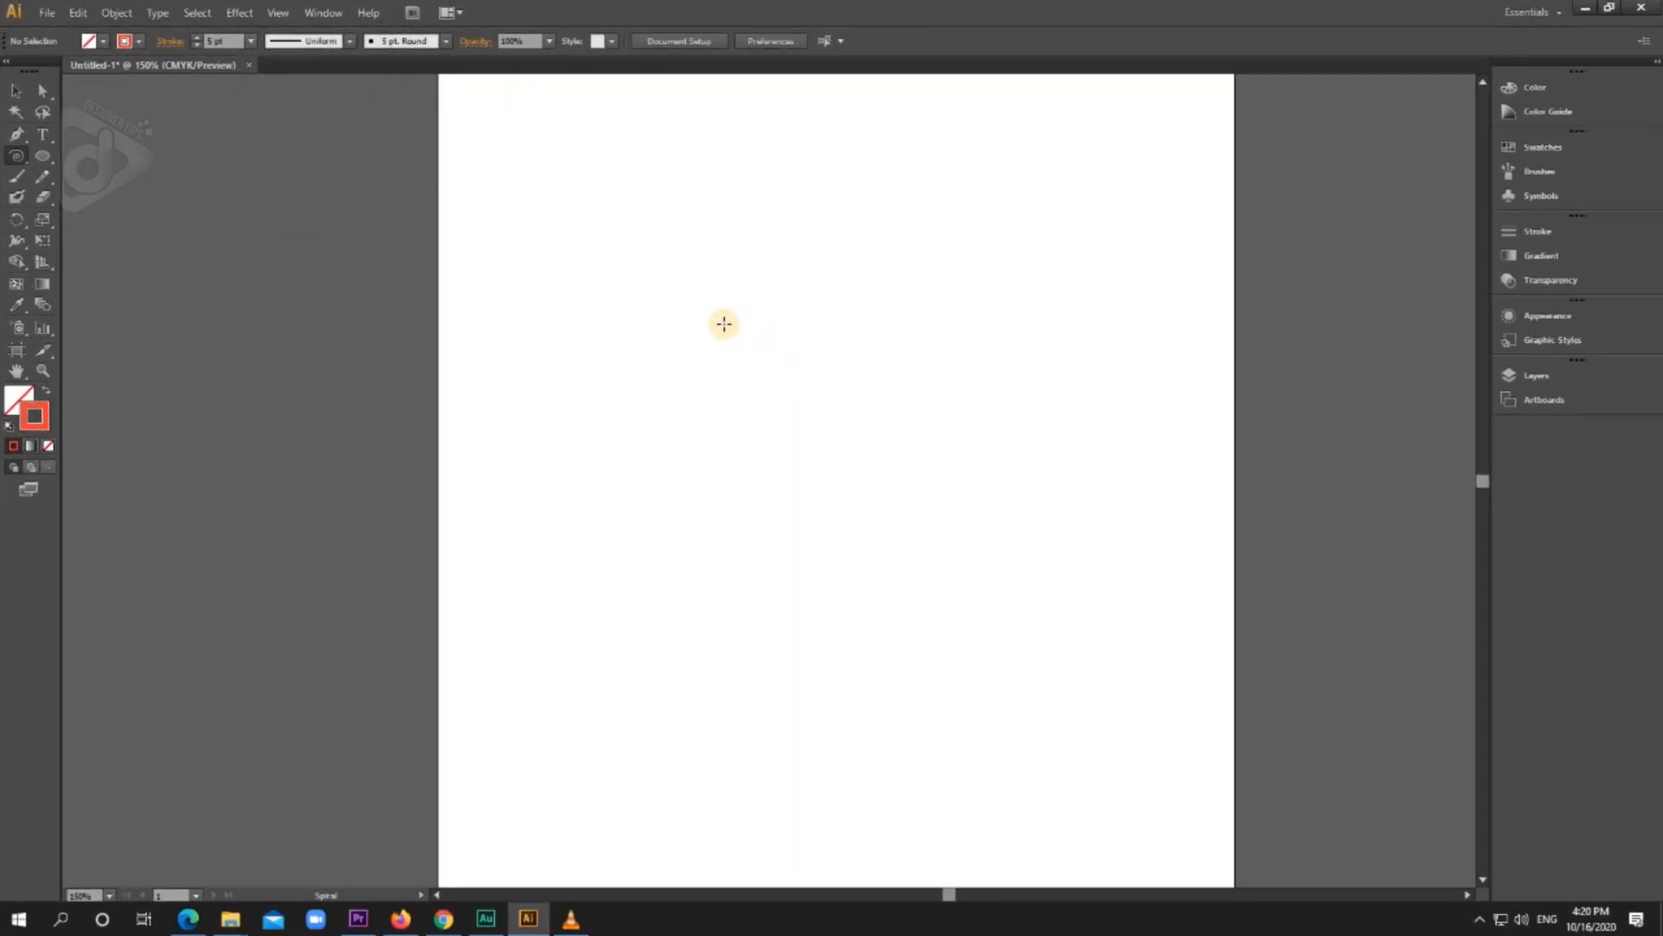
left_click_drag(731, 328, 812, 460)
left_click_drag(718, 638, 798, 454)
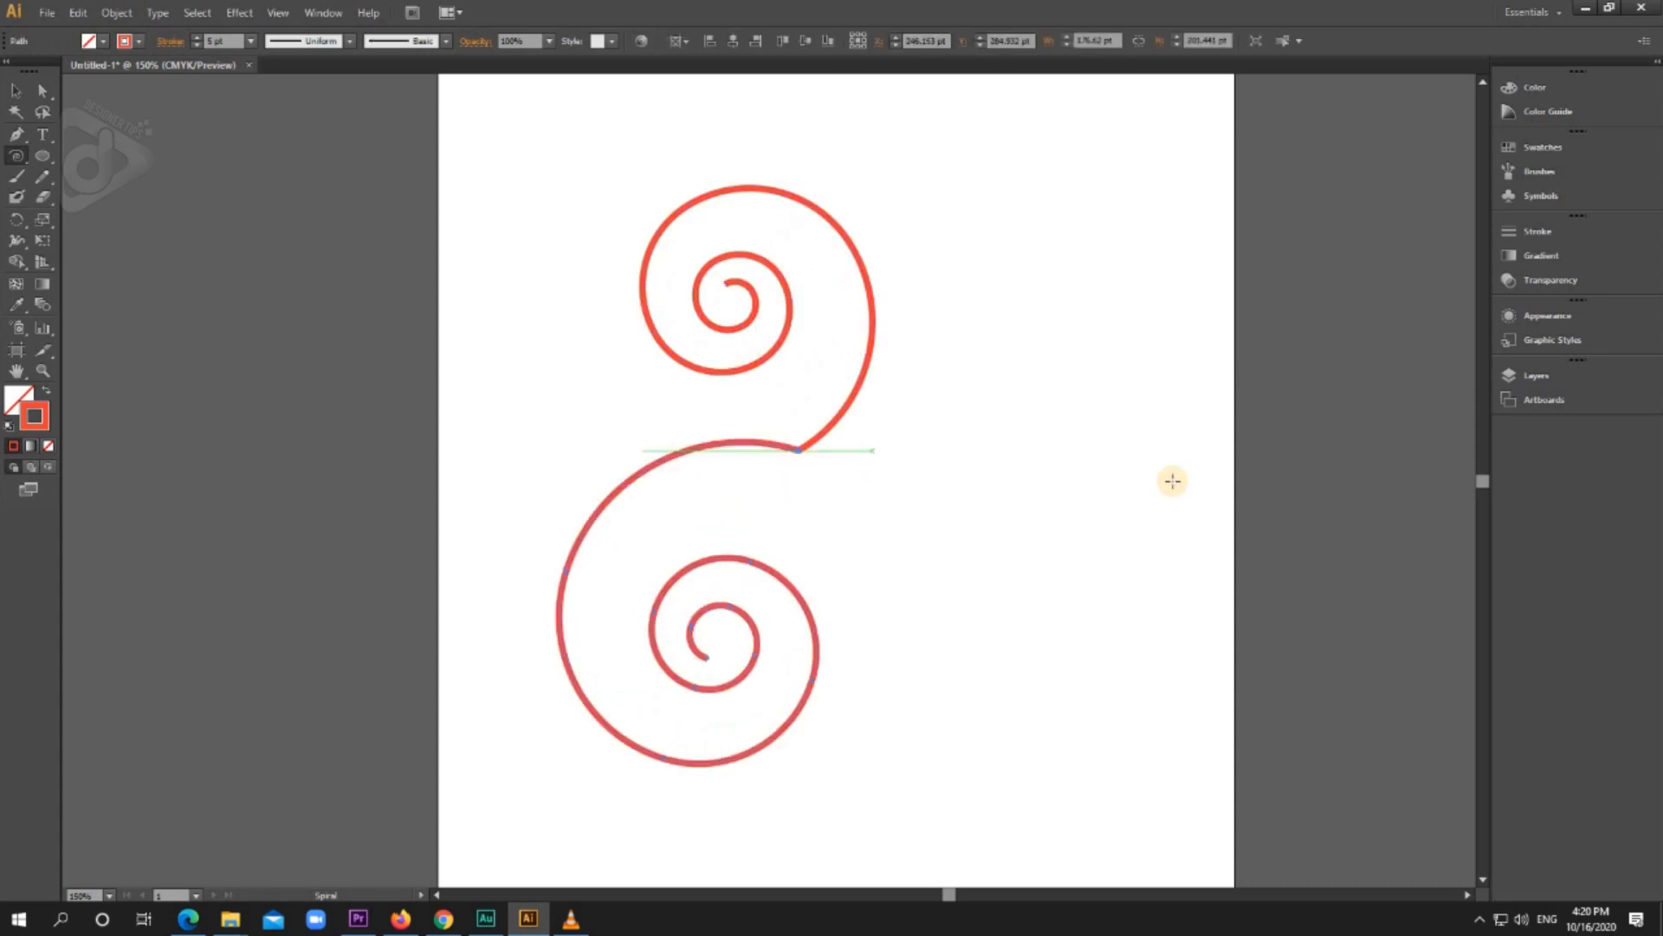
left_click_drag(1105, 419, 802, 452)
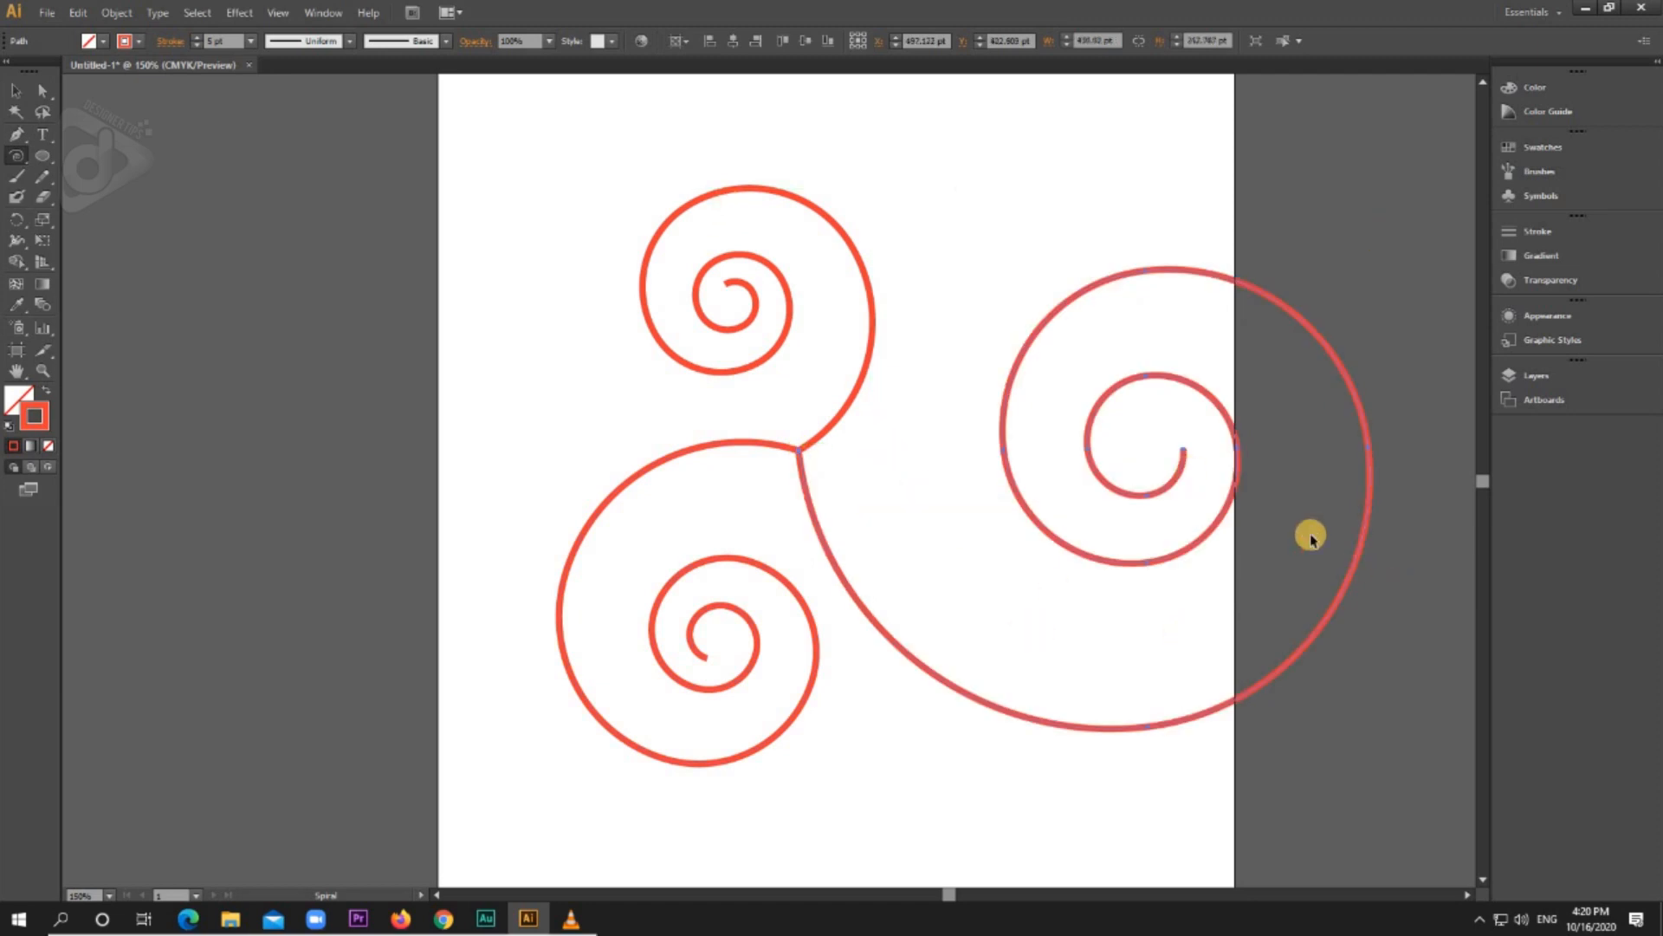
Step: Select all the spirals and delete them
key("ctrl+a")
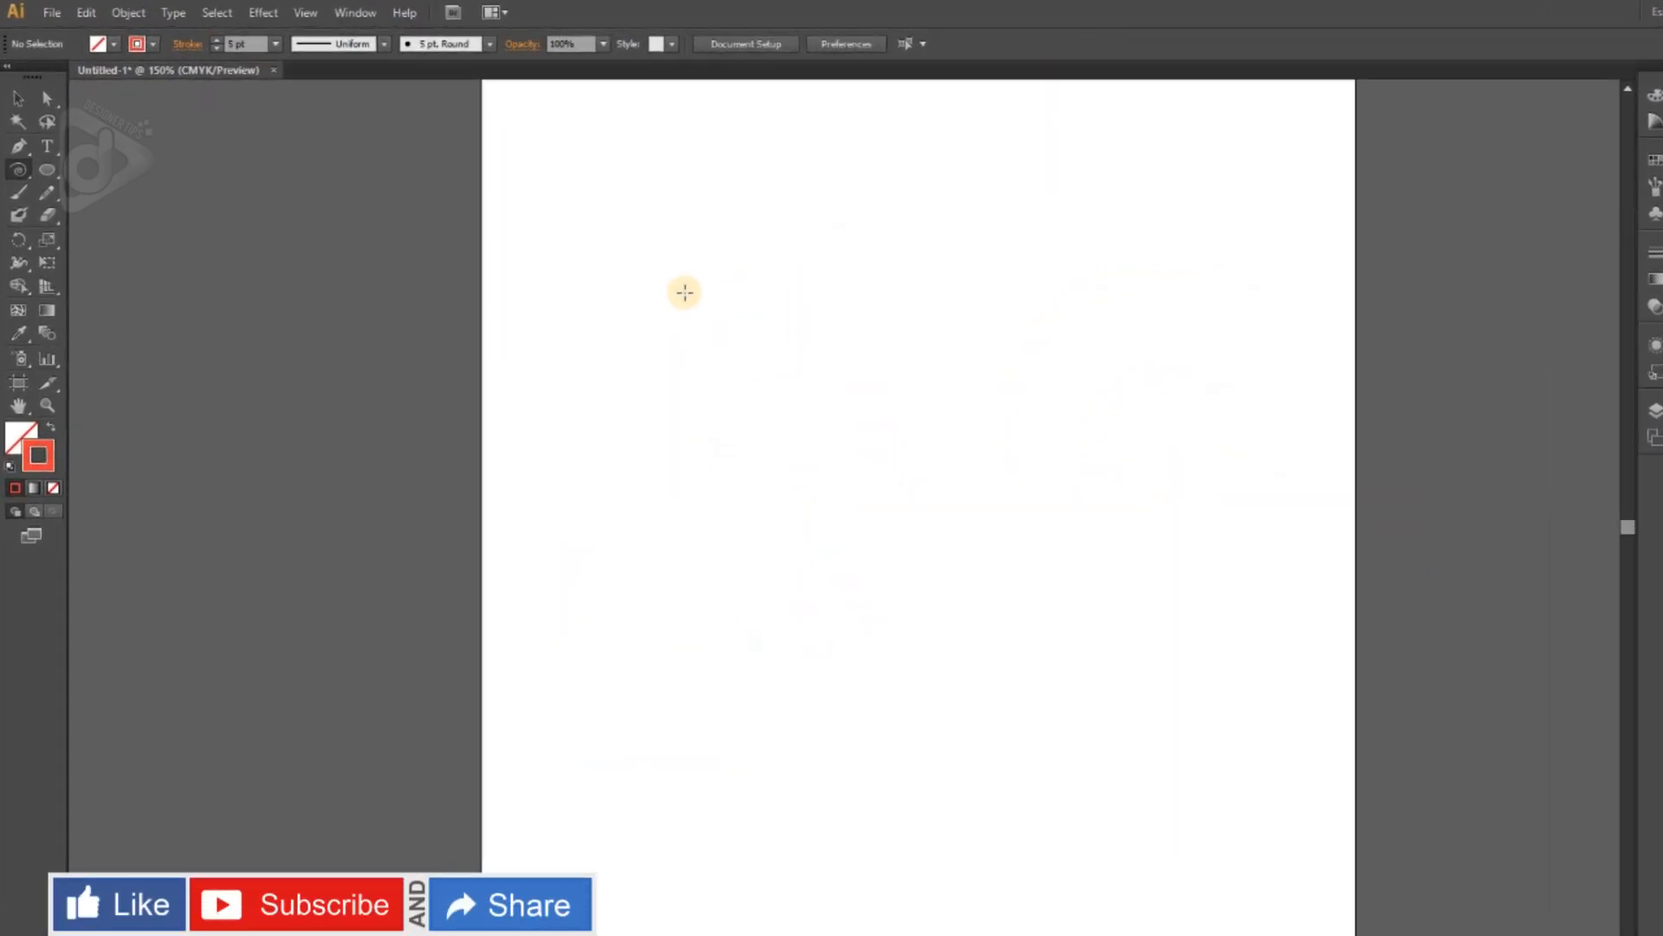
Step: Draw a small spiral about 90 pt wide in the artboard's upper left, with 80% decay and 10 segments
left_click(607, 281)
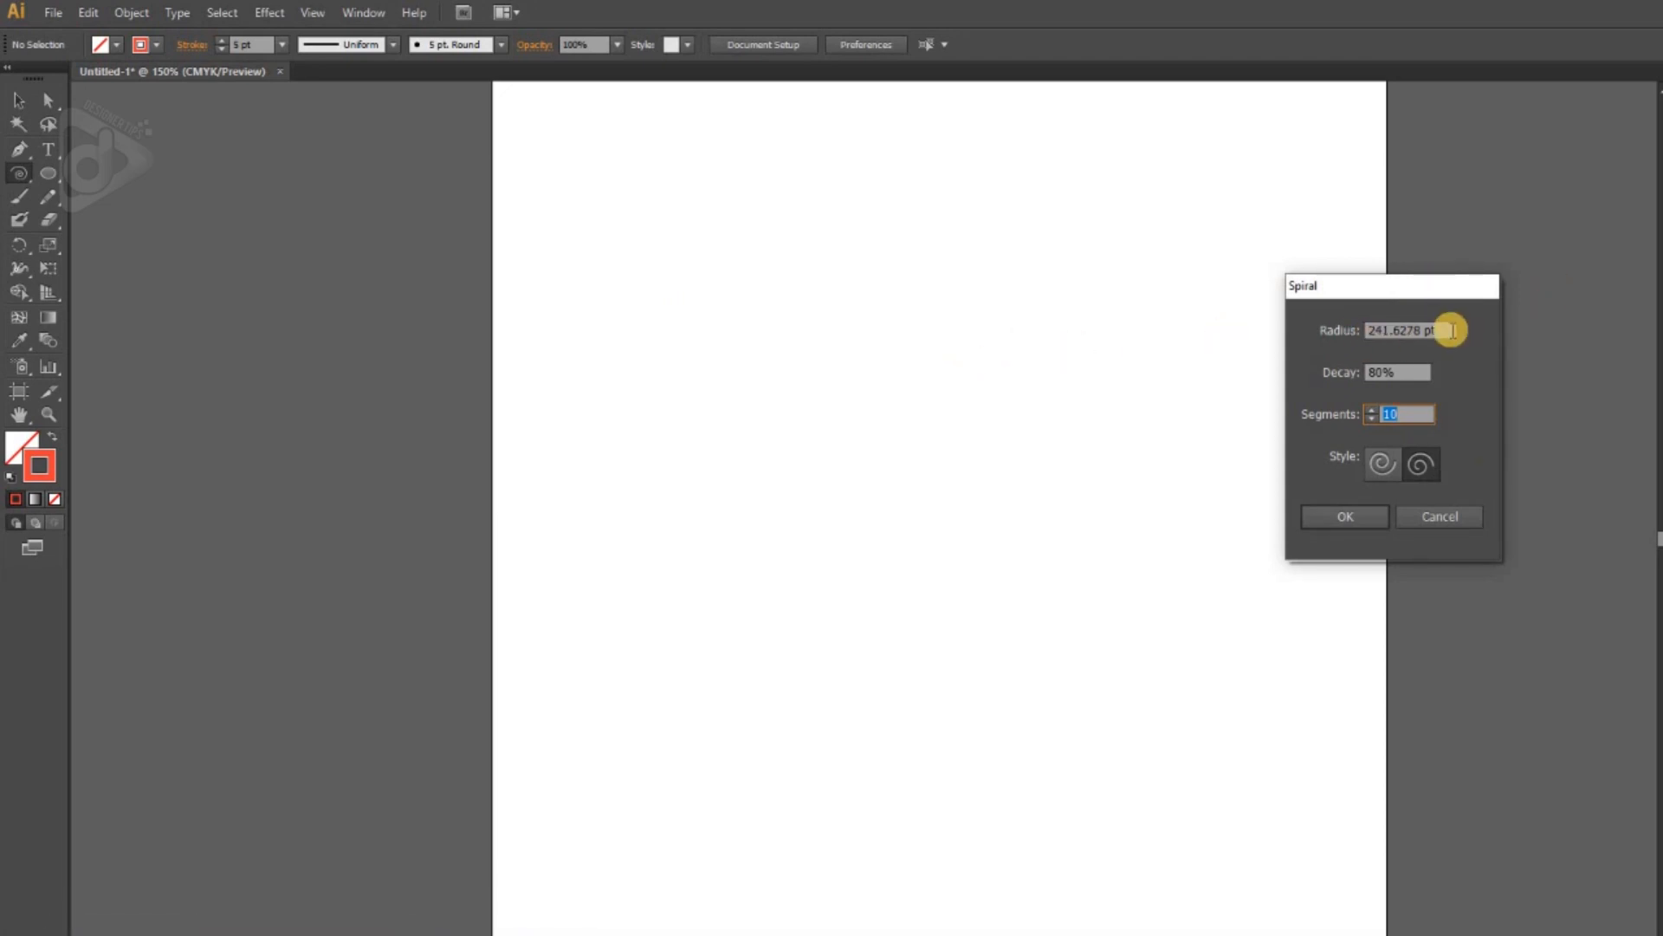
left_click_drag(1453, 330, 1255, 305)
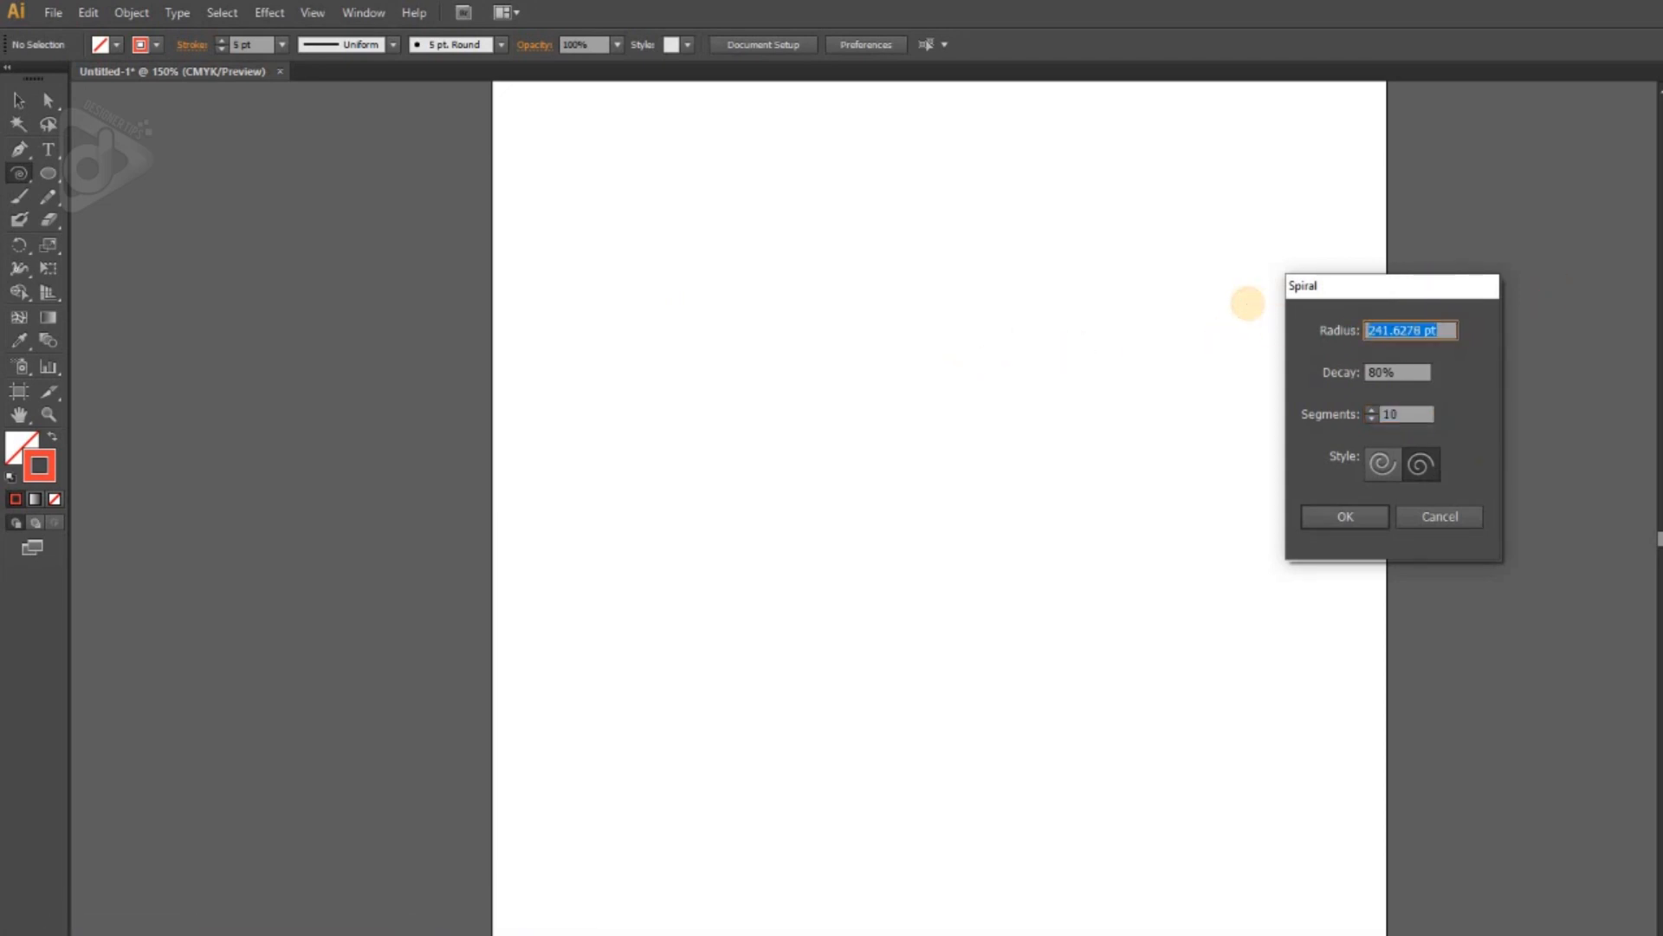
key("Return")
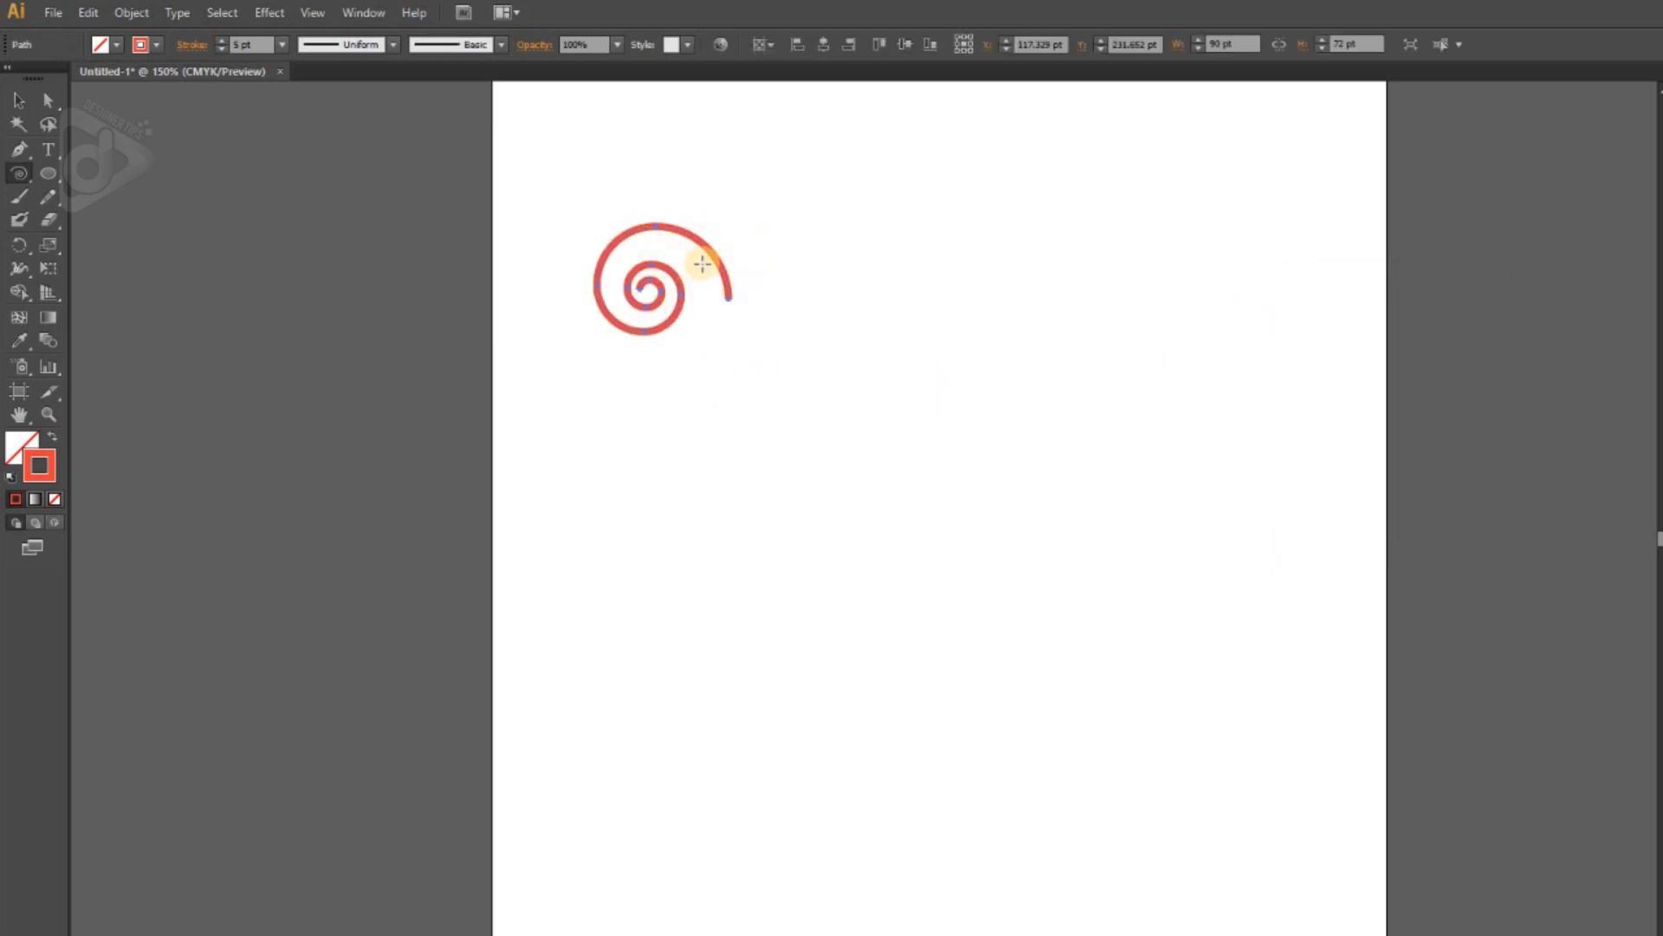
Step: Draw a large spiral with a 250 pt radius, 80% decay and 10 segments beside the small one
left_click(1043, 420)
left_click_drag(1431, 337, 1283, 346)
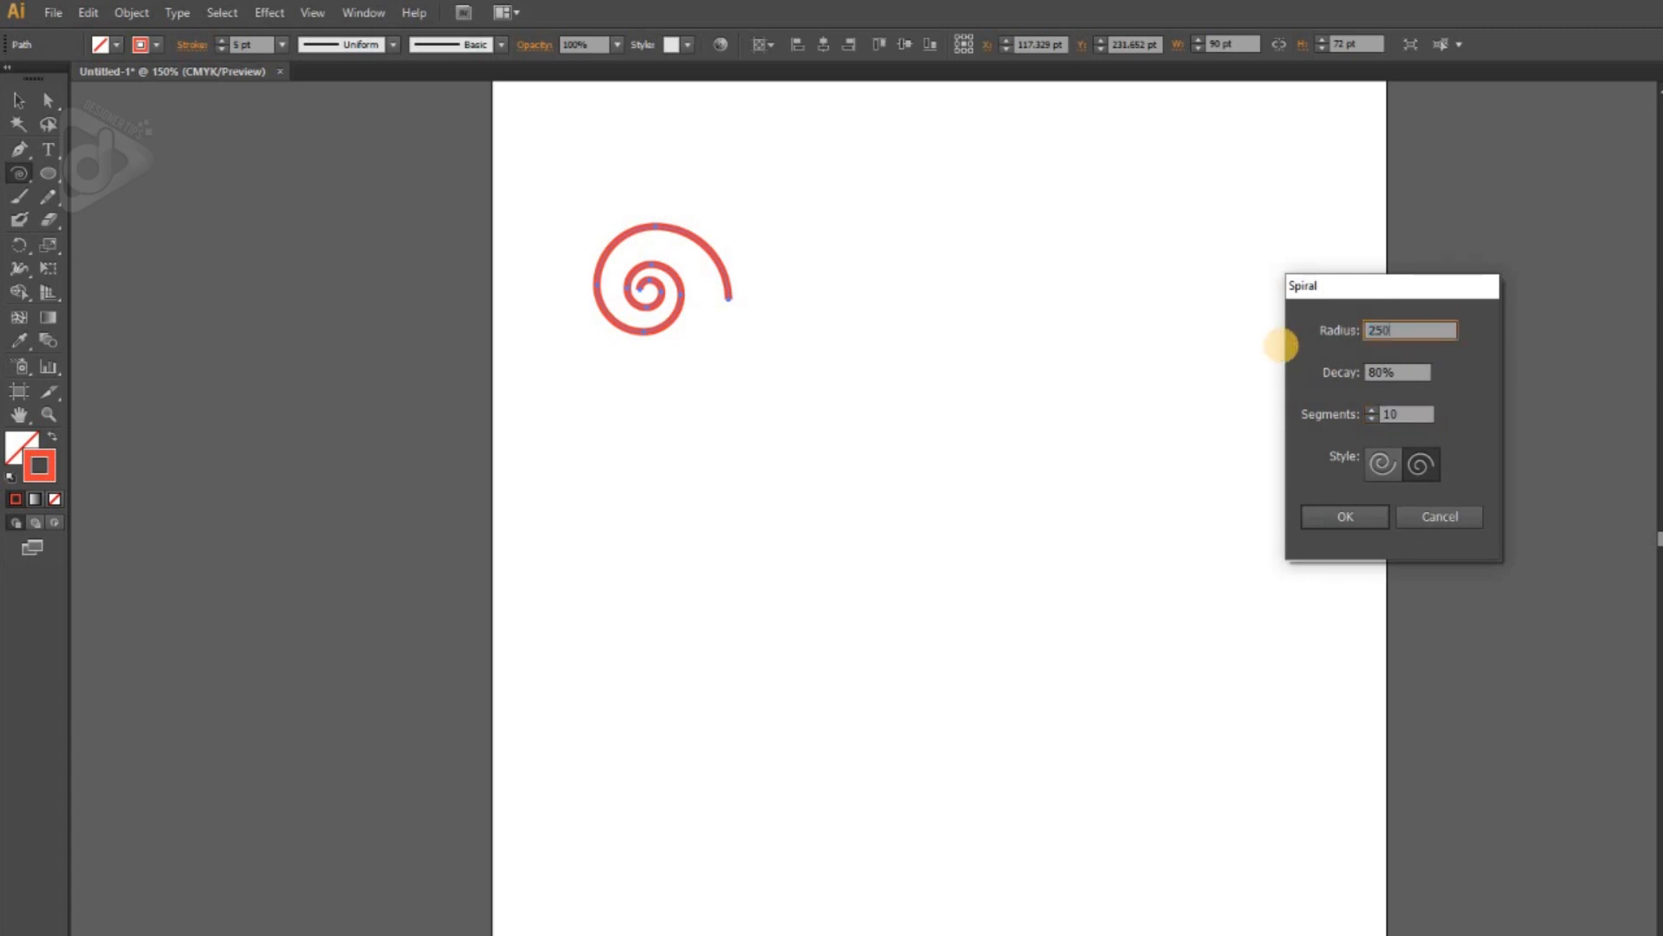
key("Return")
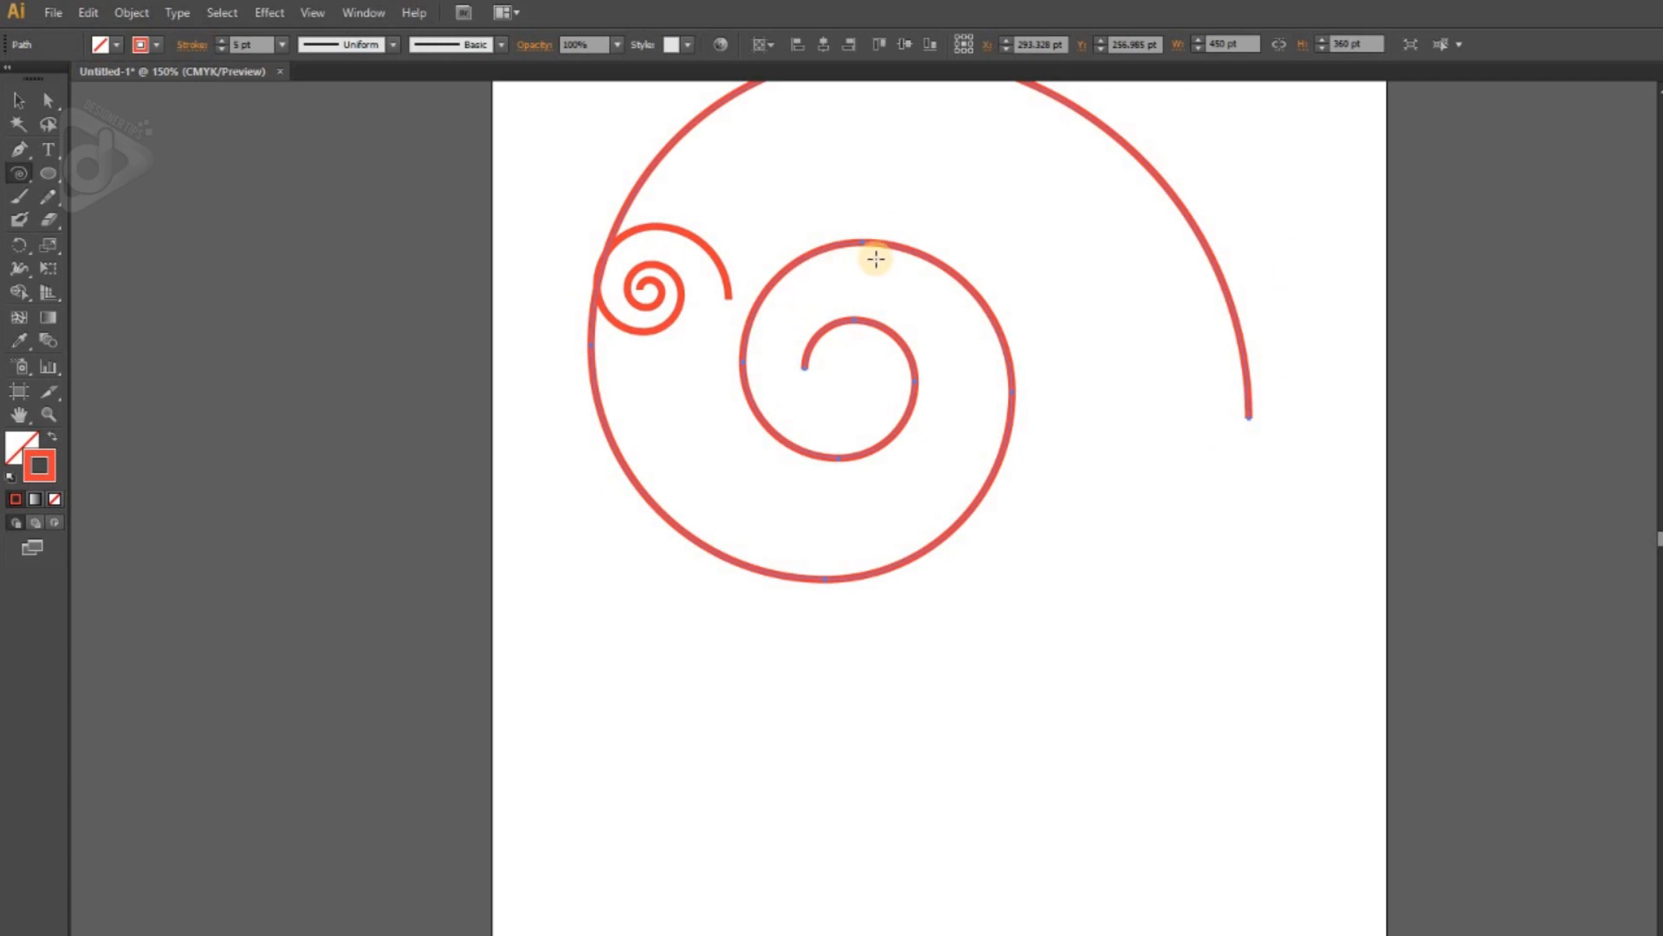
Step: Delete both spirals and draw a new one with a 250 pt radius and 50% decay
key("ctrl+a")
key("Delete")
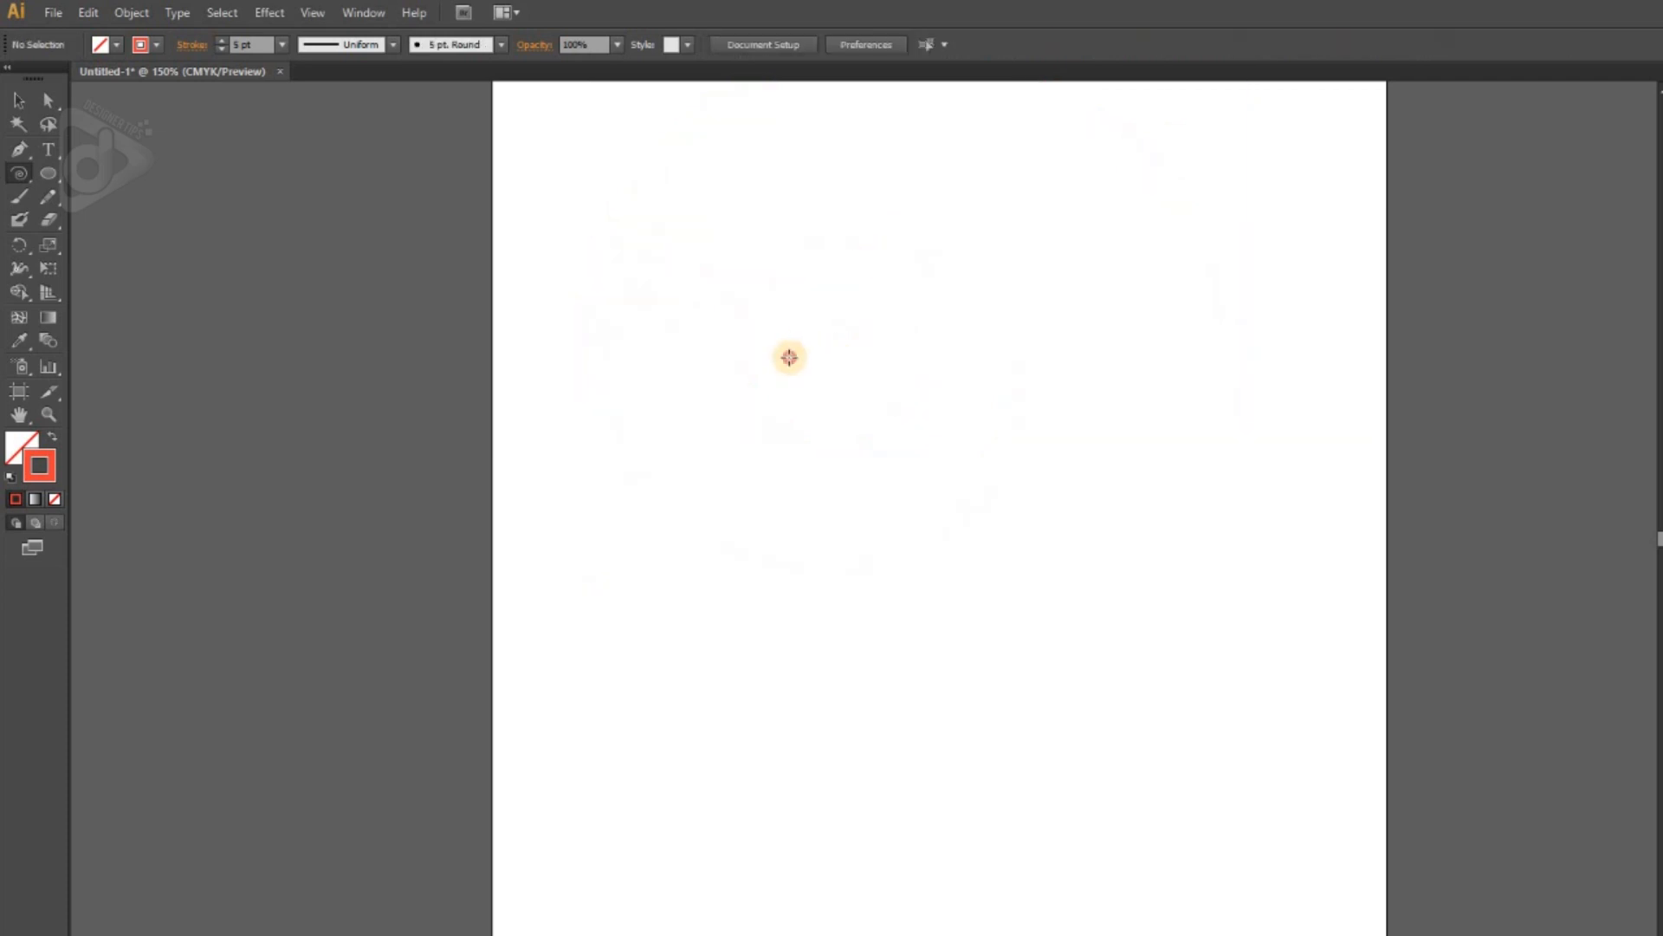
left_click(788, 357)
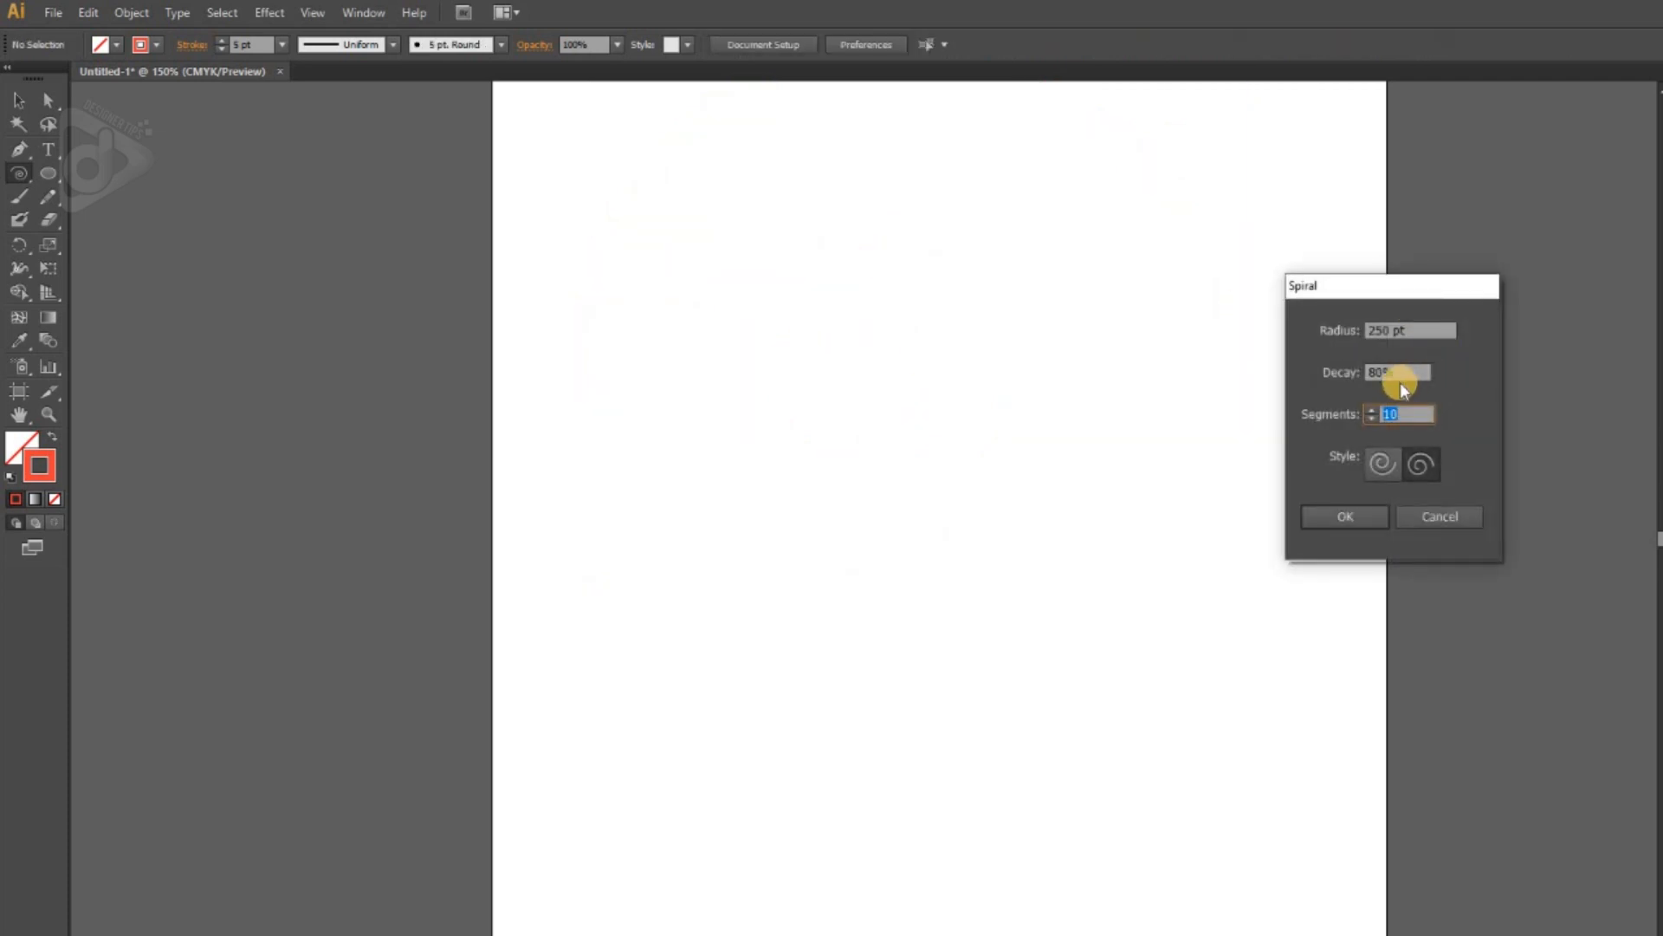
left_click(1347, 371)
type("50")
key("Return")
scroll(730, 491, "up", 2)
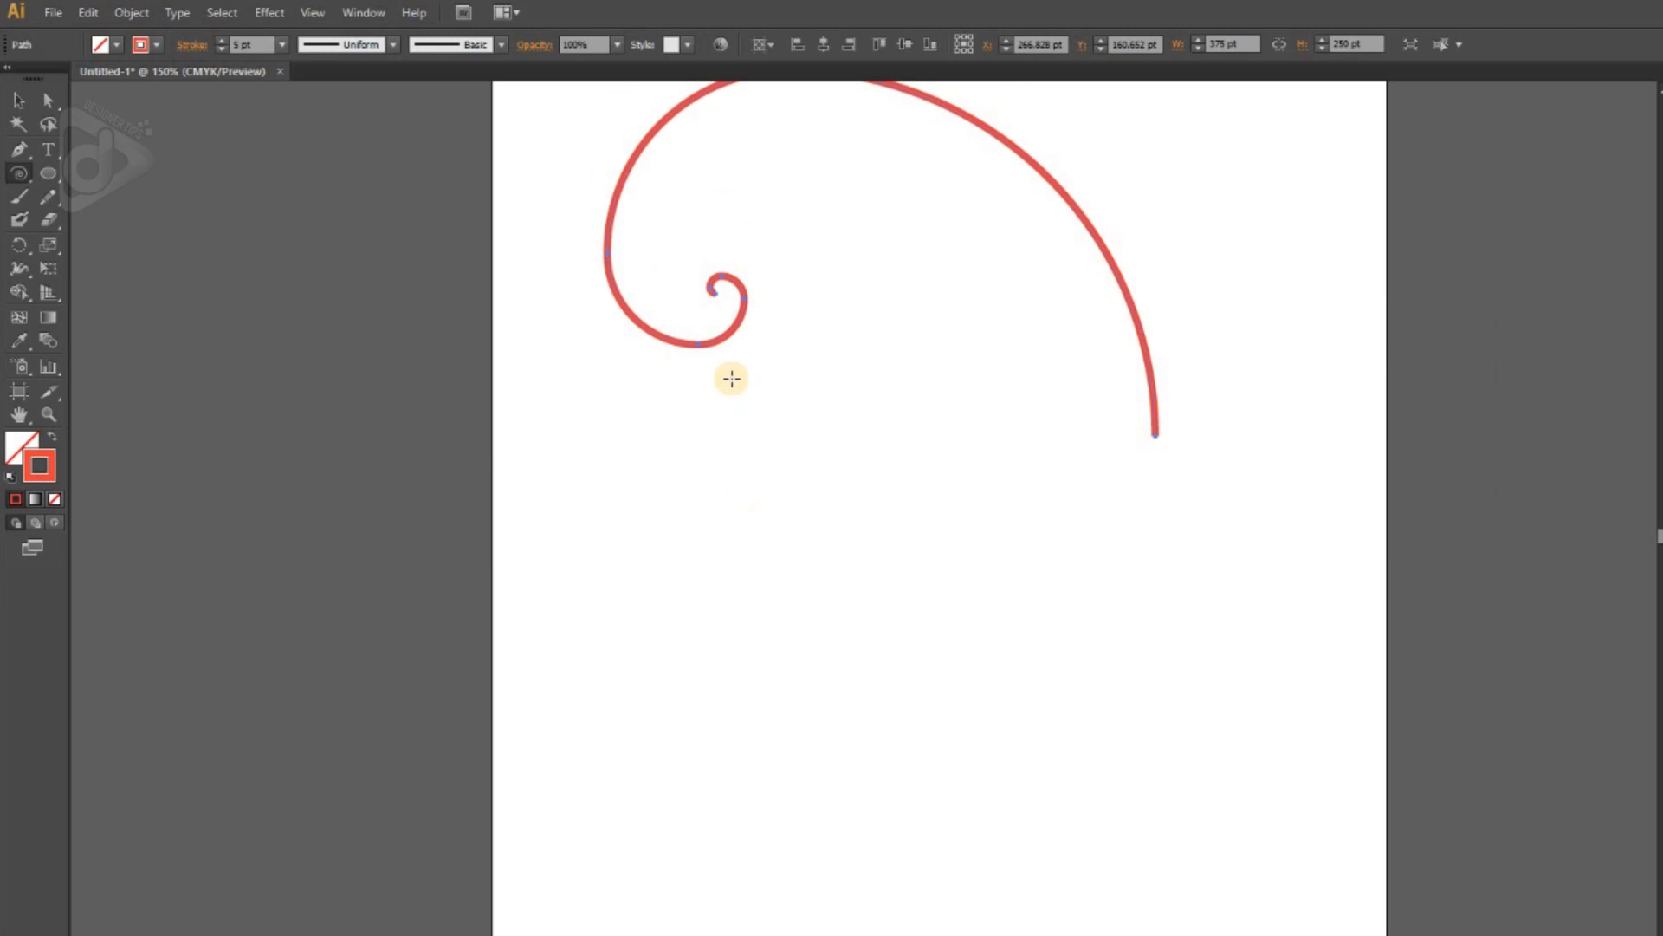
scroll(782, 353, "up", 1)
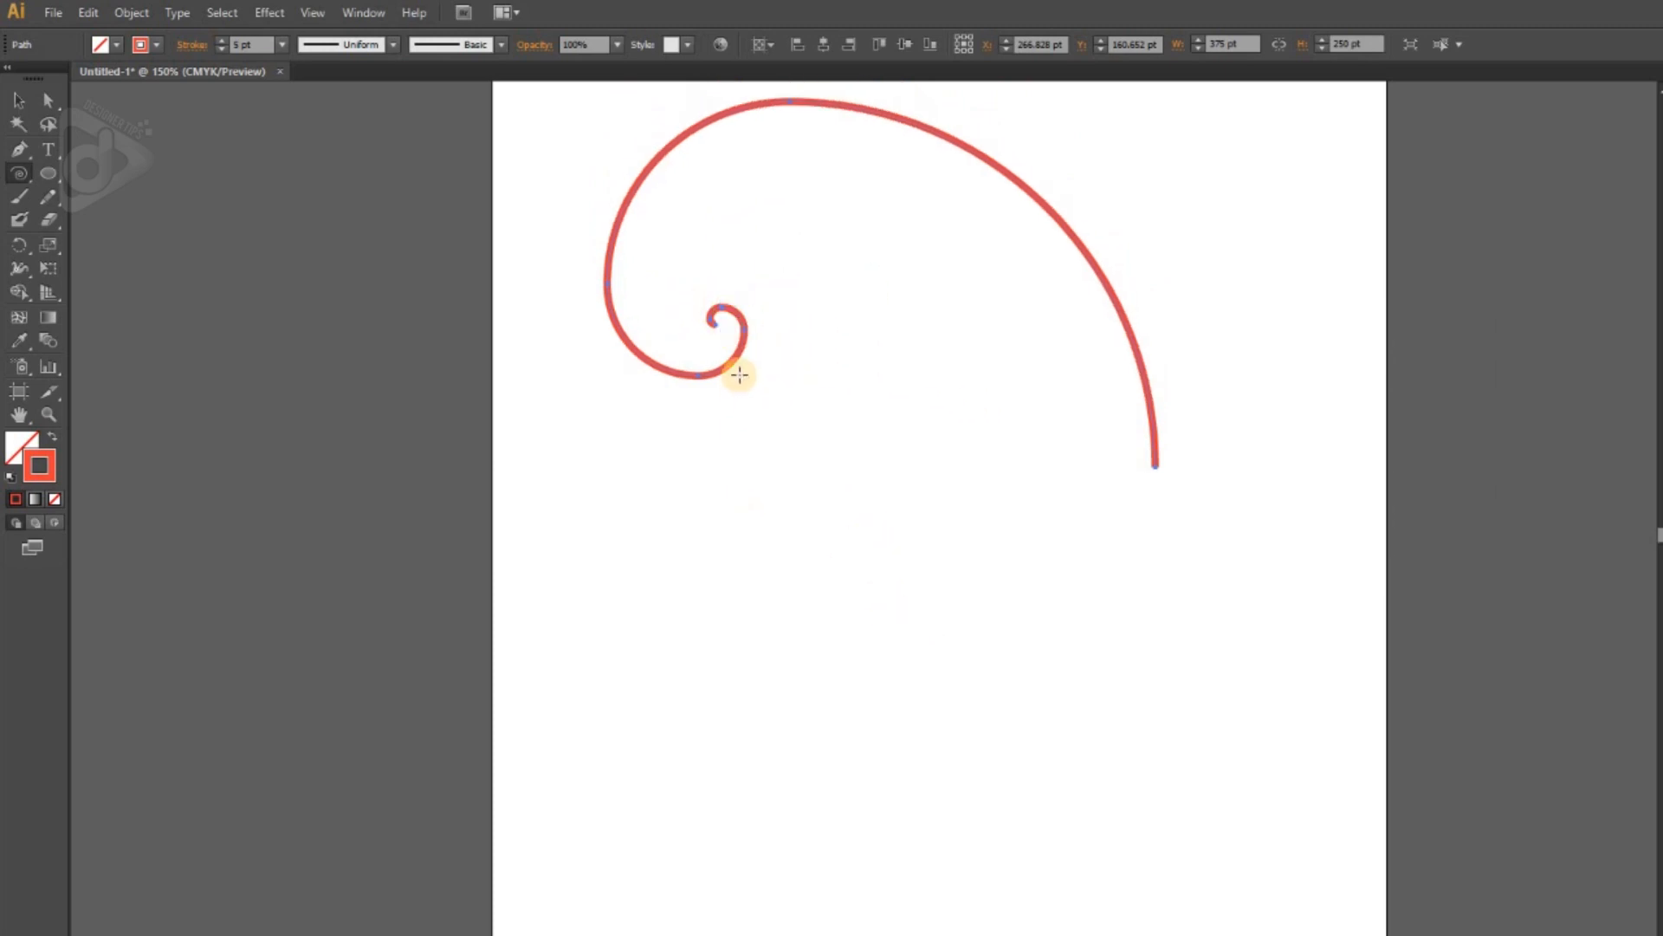
Step: Draw another 250 pt spiral with the decay set to 80%, and clear the artboard
left_click(881, 547)
left_click(1418, 374)
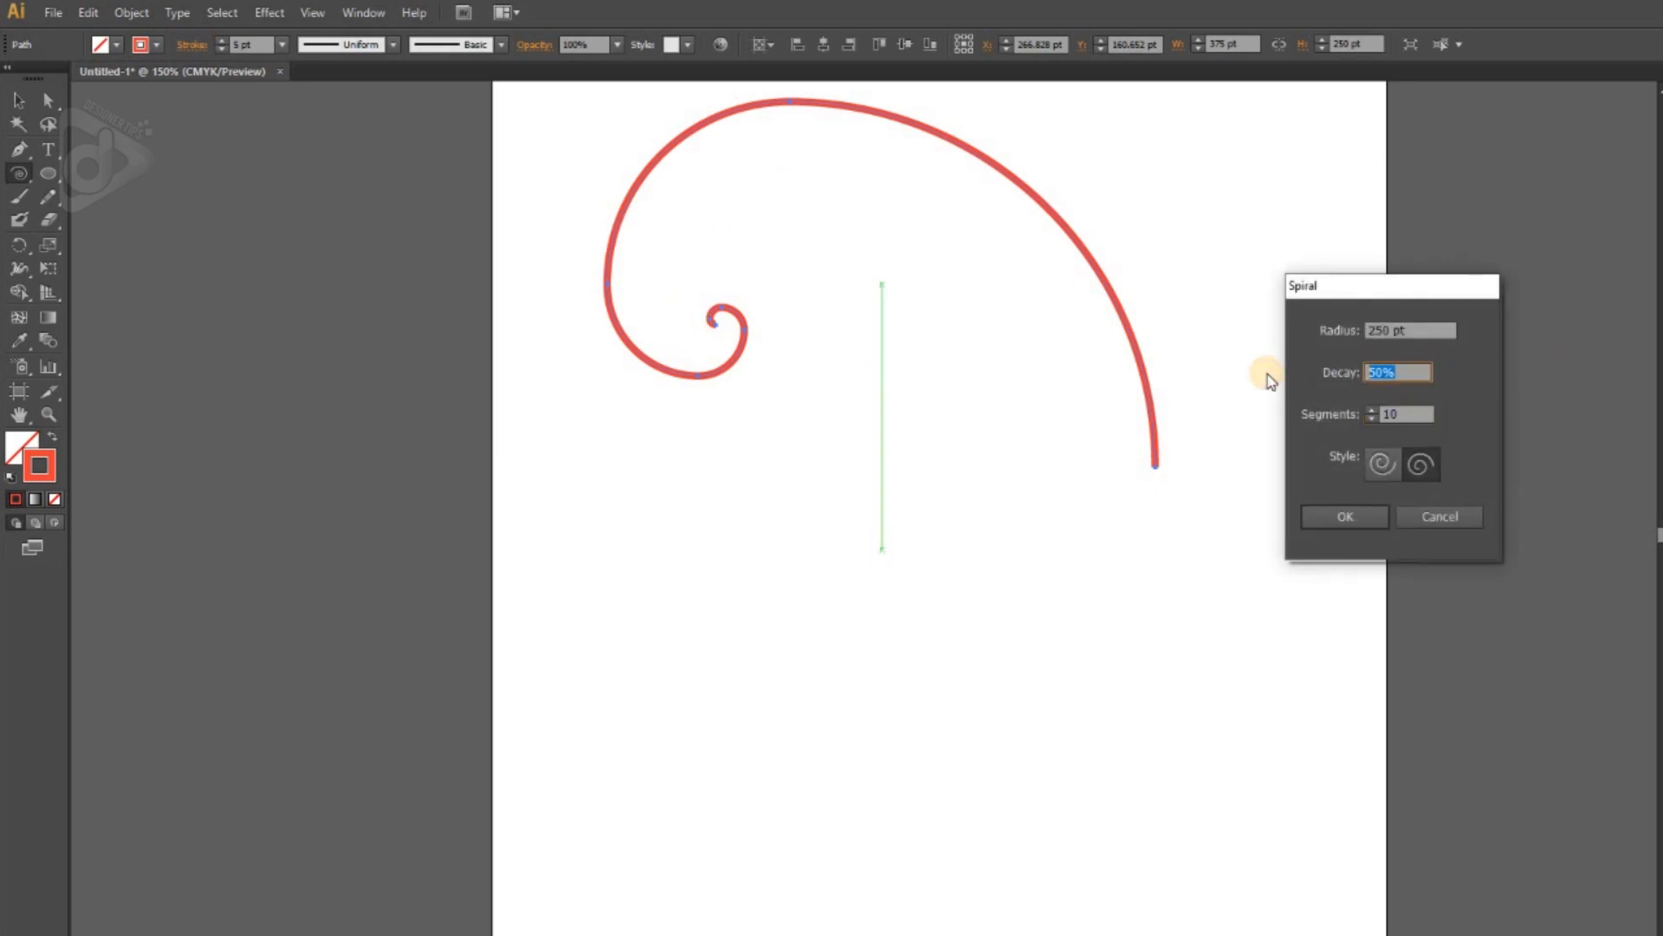
type("80")
key("Return")
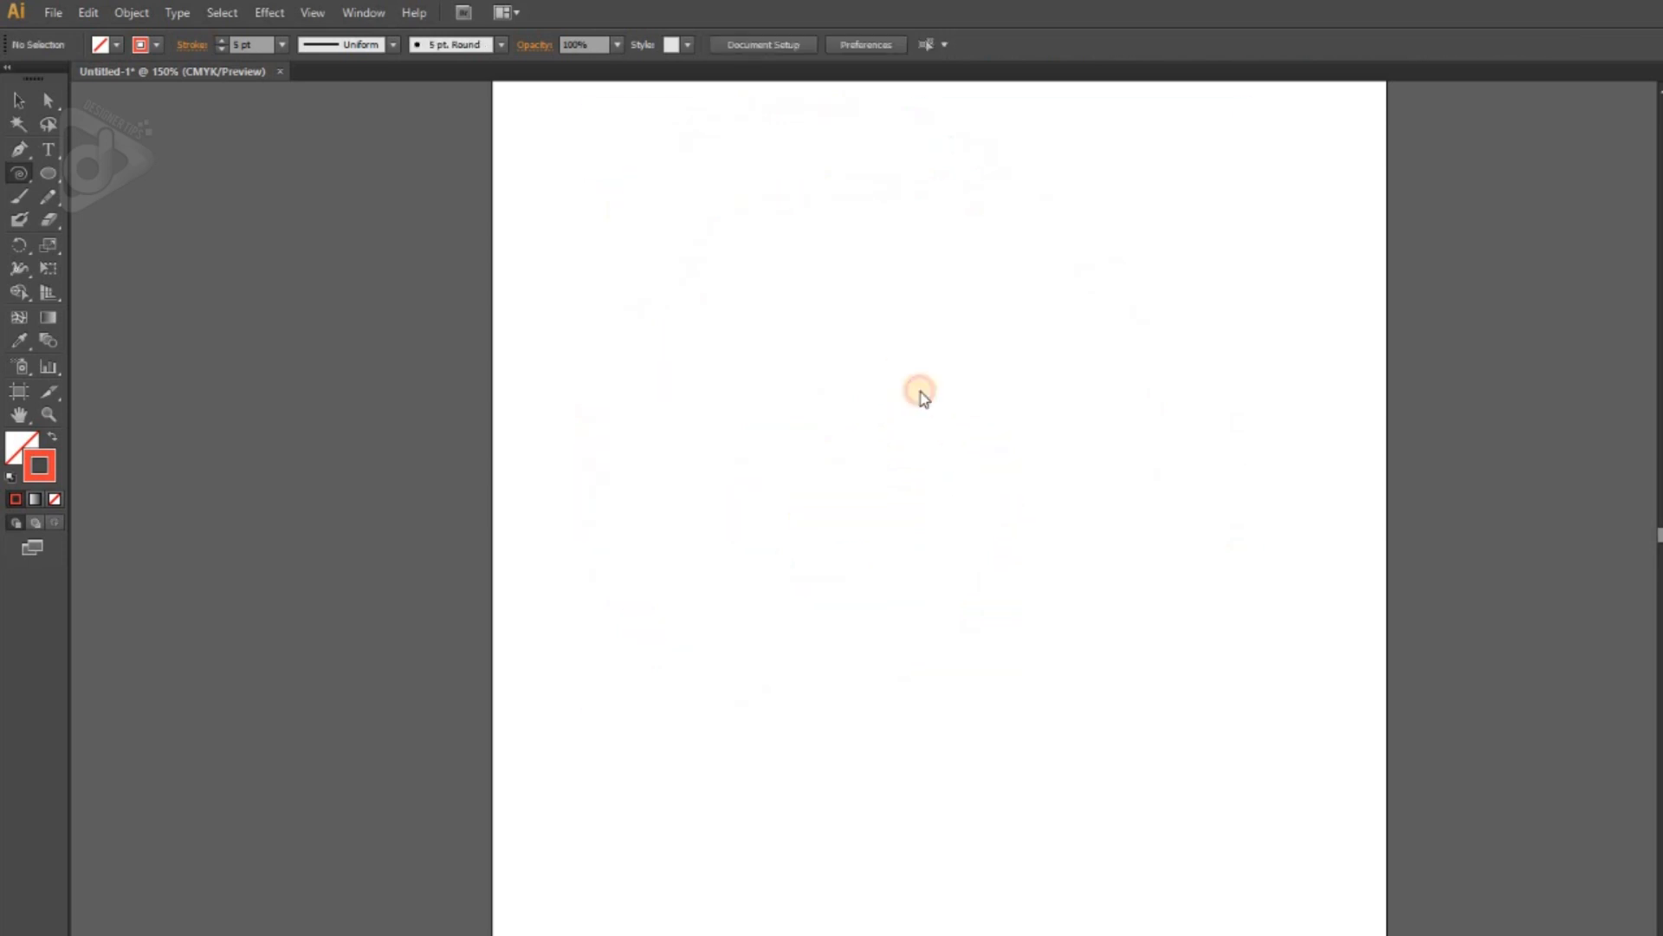
Step: Draw a 250 pt spiral with 5 segments and delete it
left_click(920, 390)
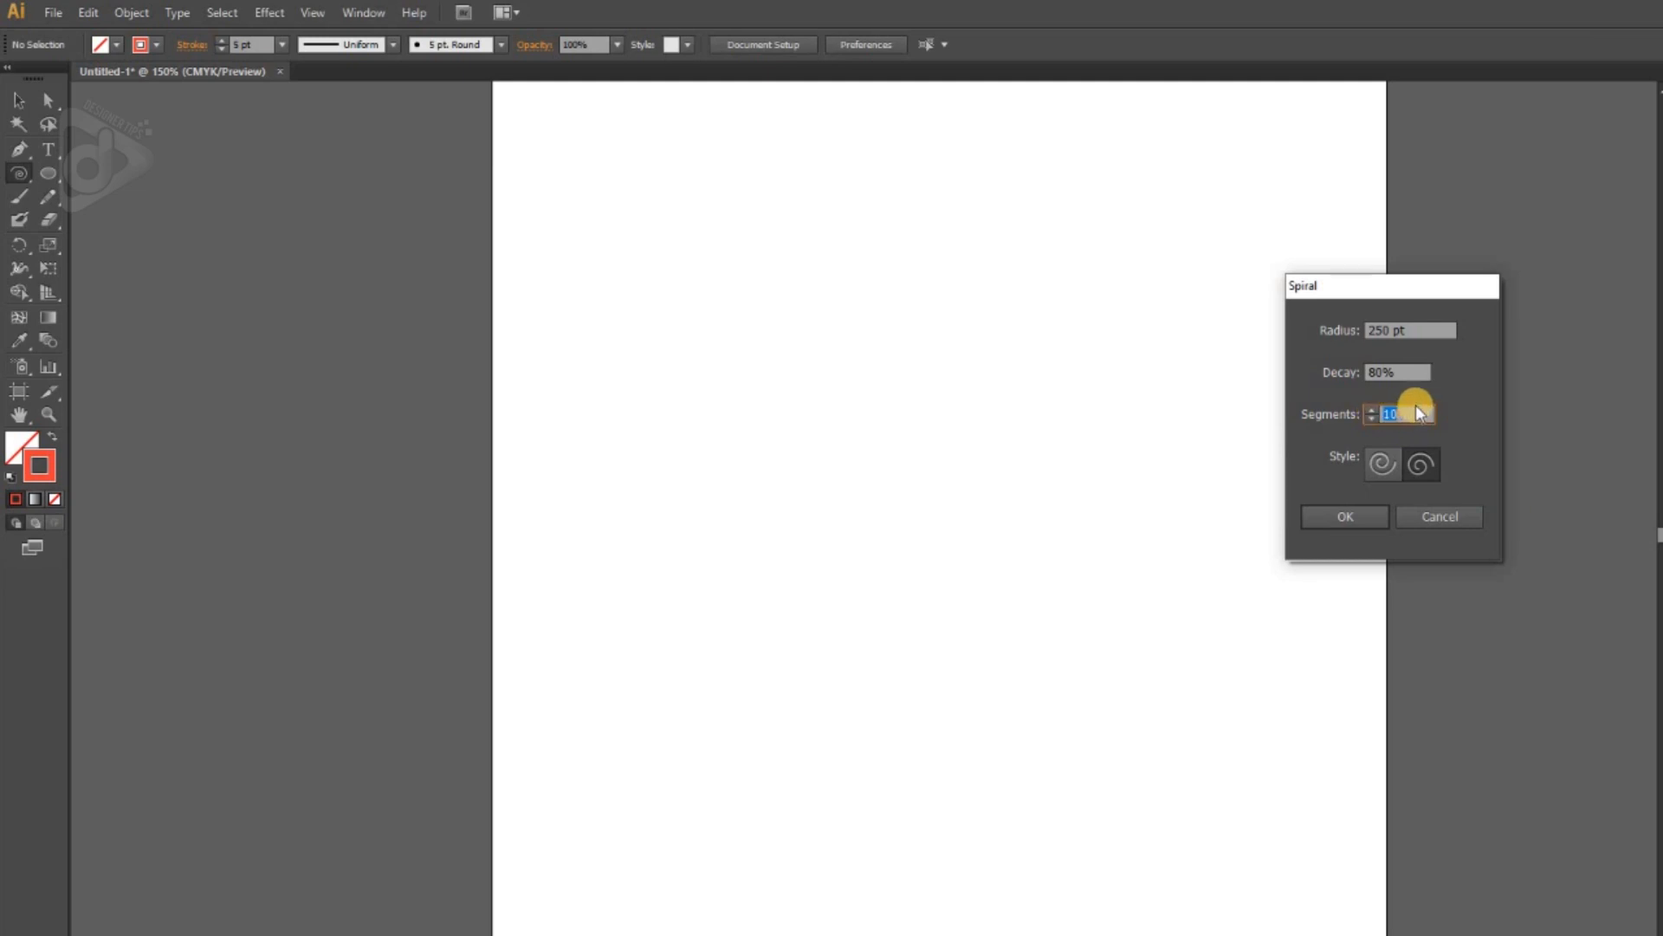
type("5")
key("Return")
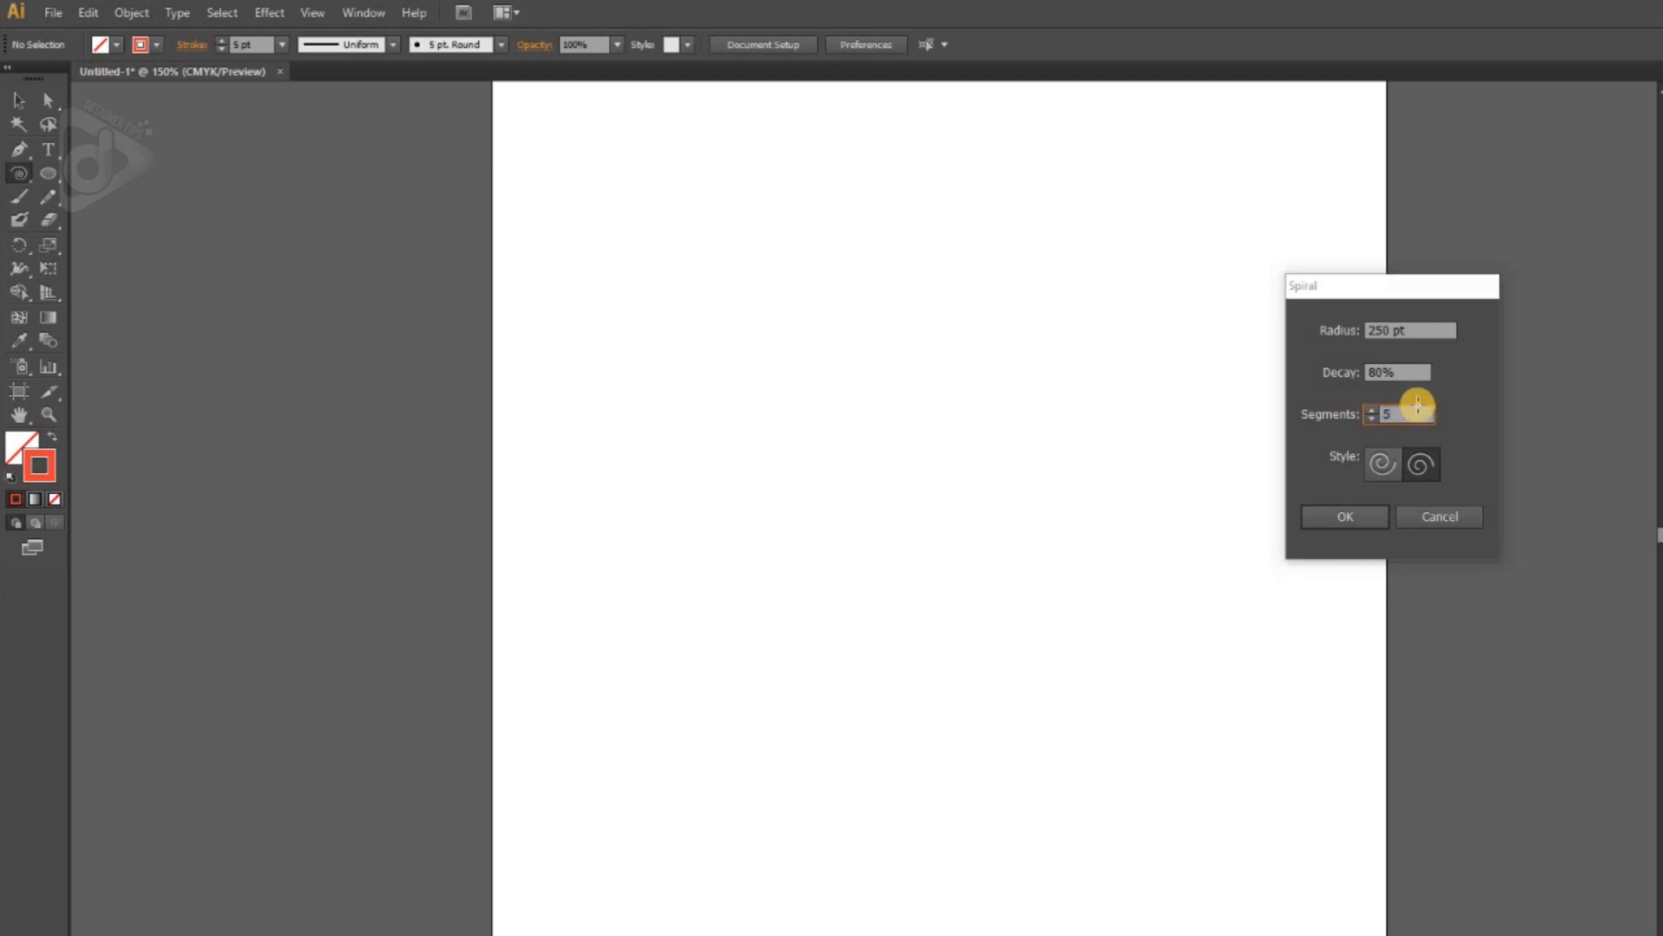
scroll(850, 315, "up", 2)
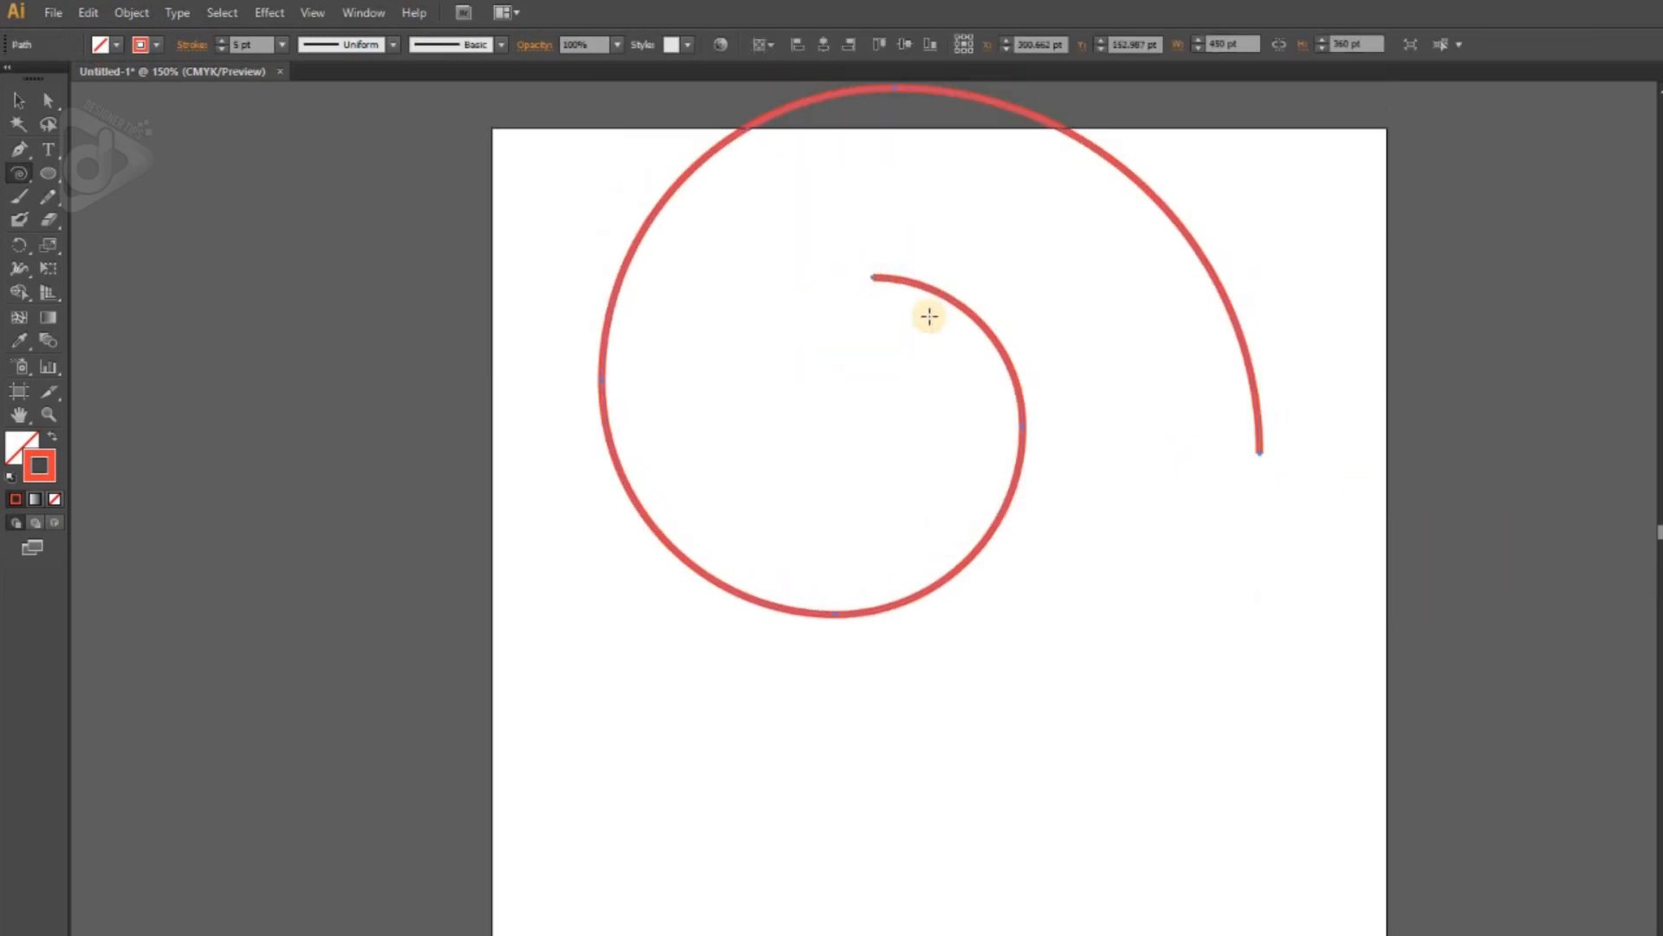
key("Delete")
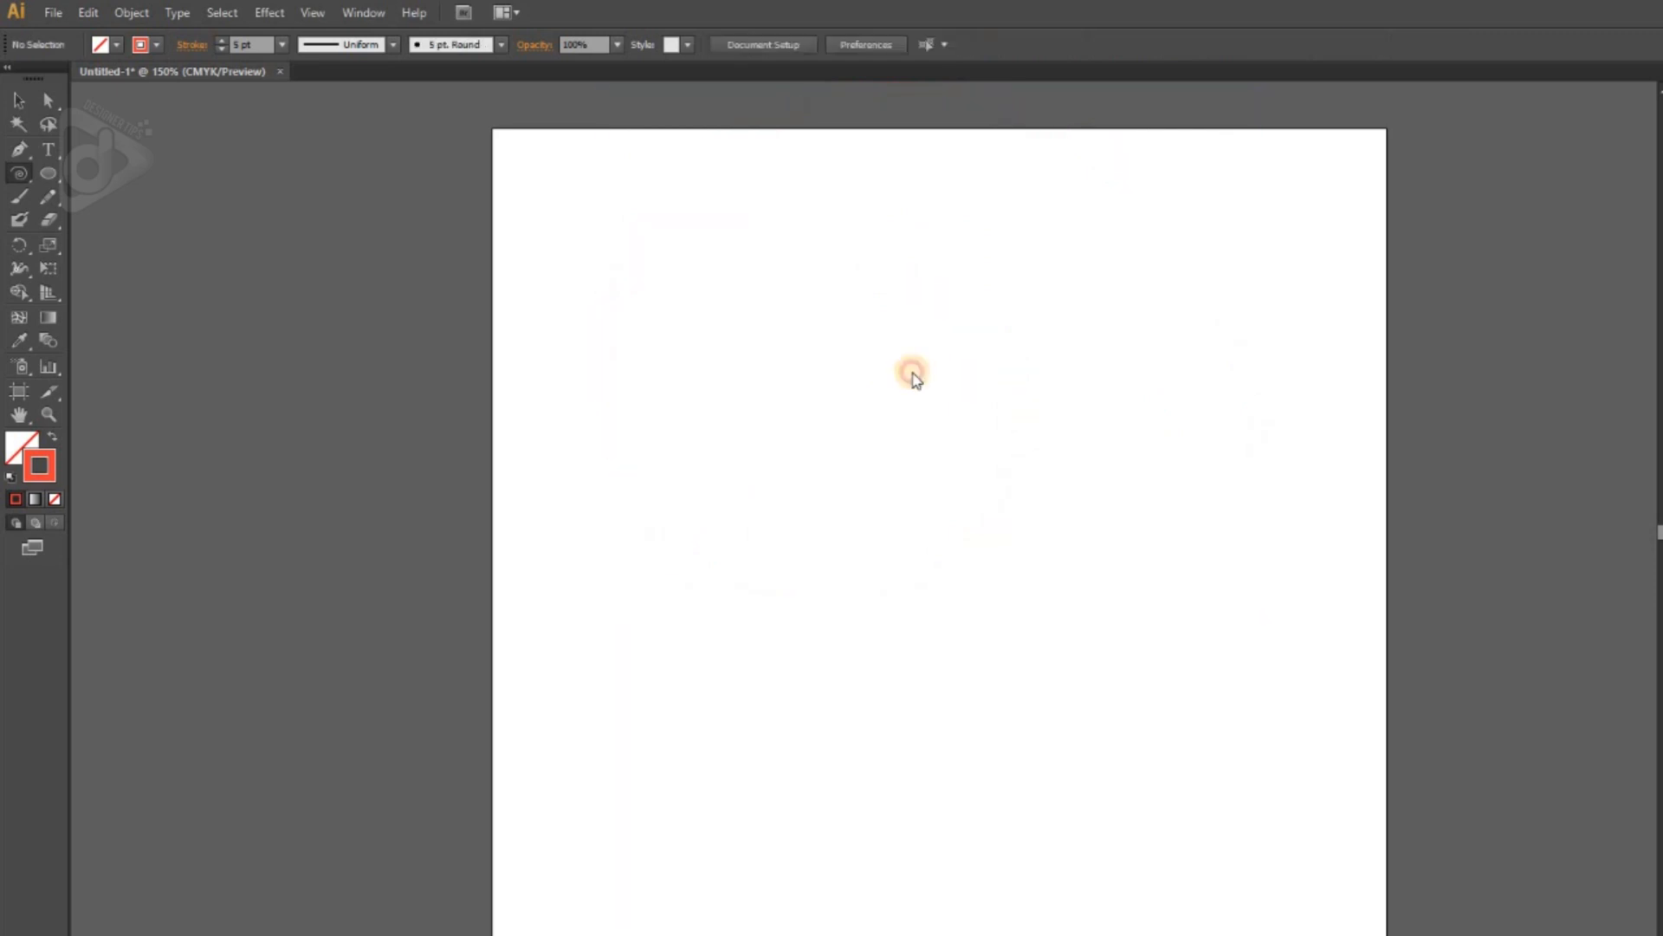
Step: Draw a 250 pt spiral with 15 segments and delete it
left_click(910, 374)
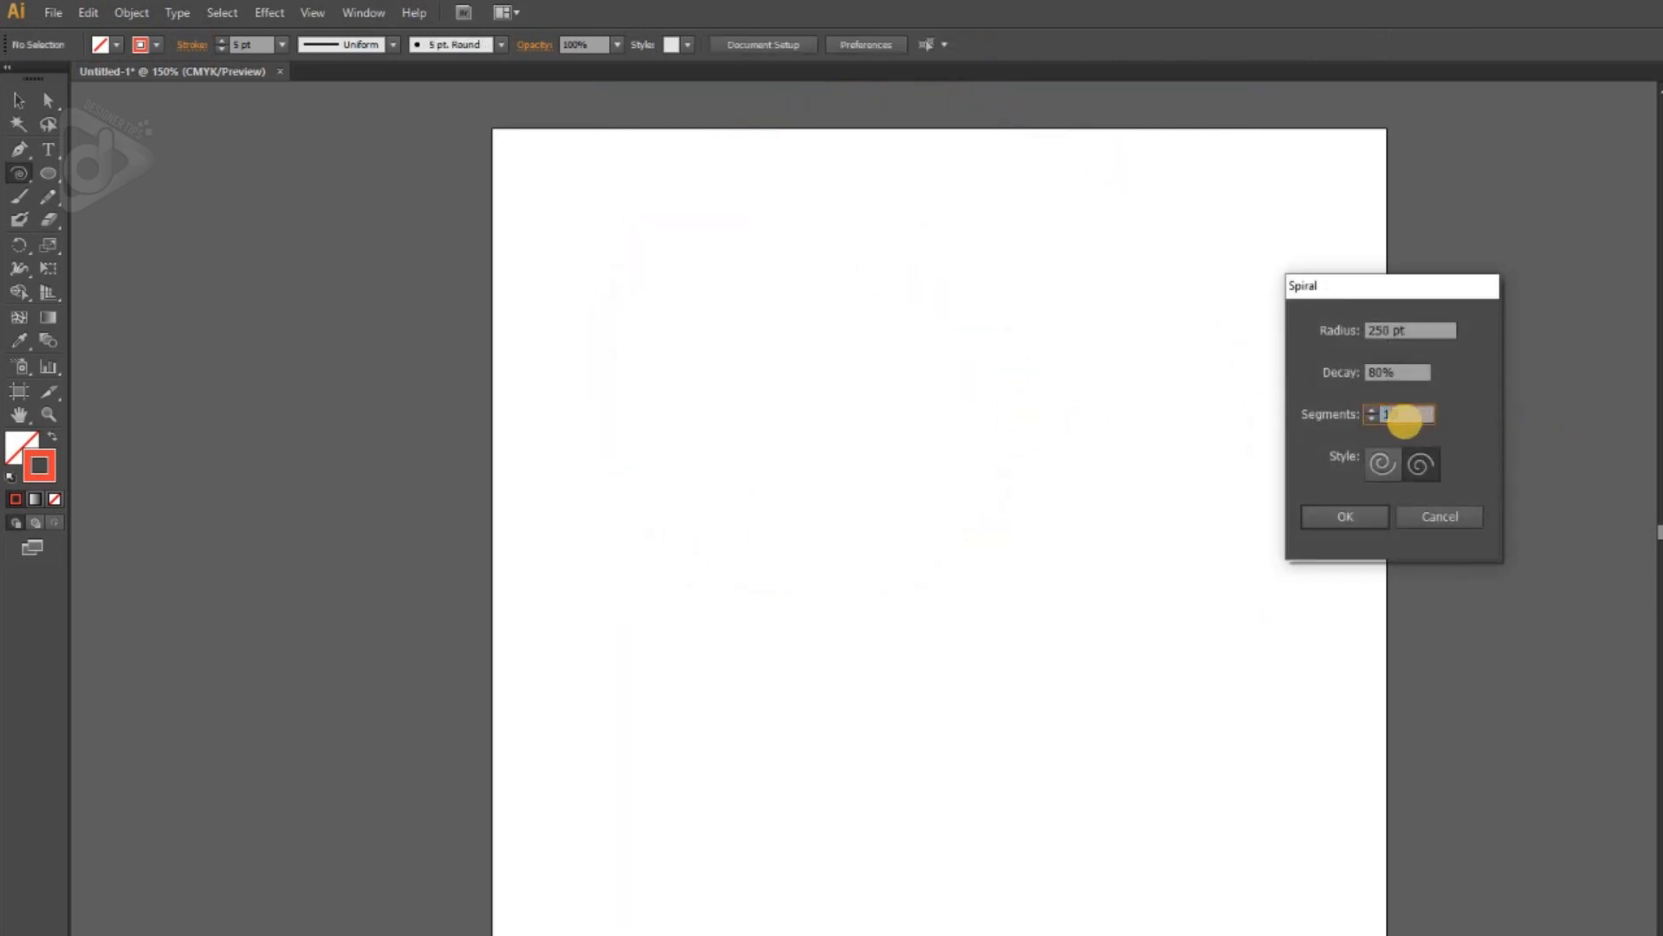
key("Return")
scroll(899, 512, "up", 2)
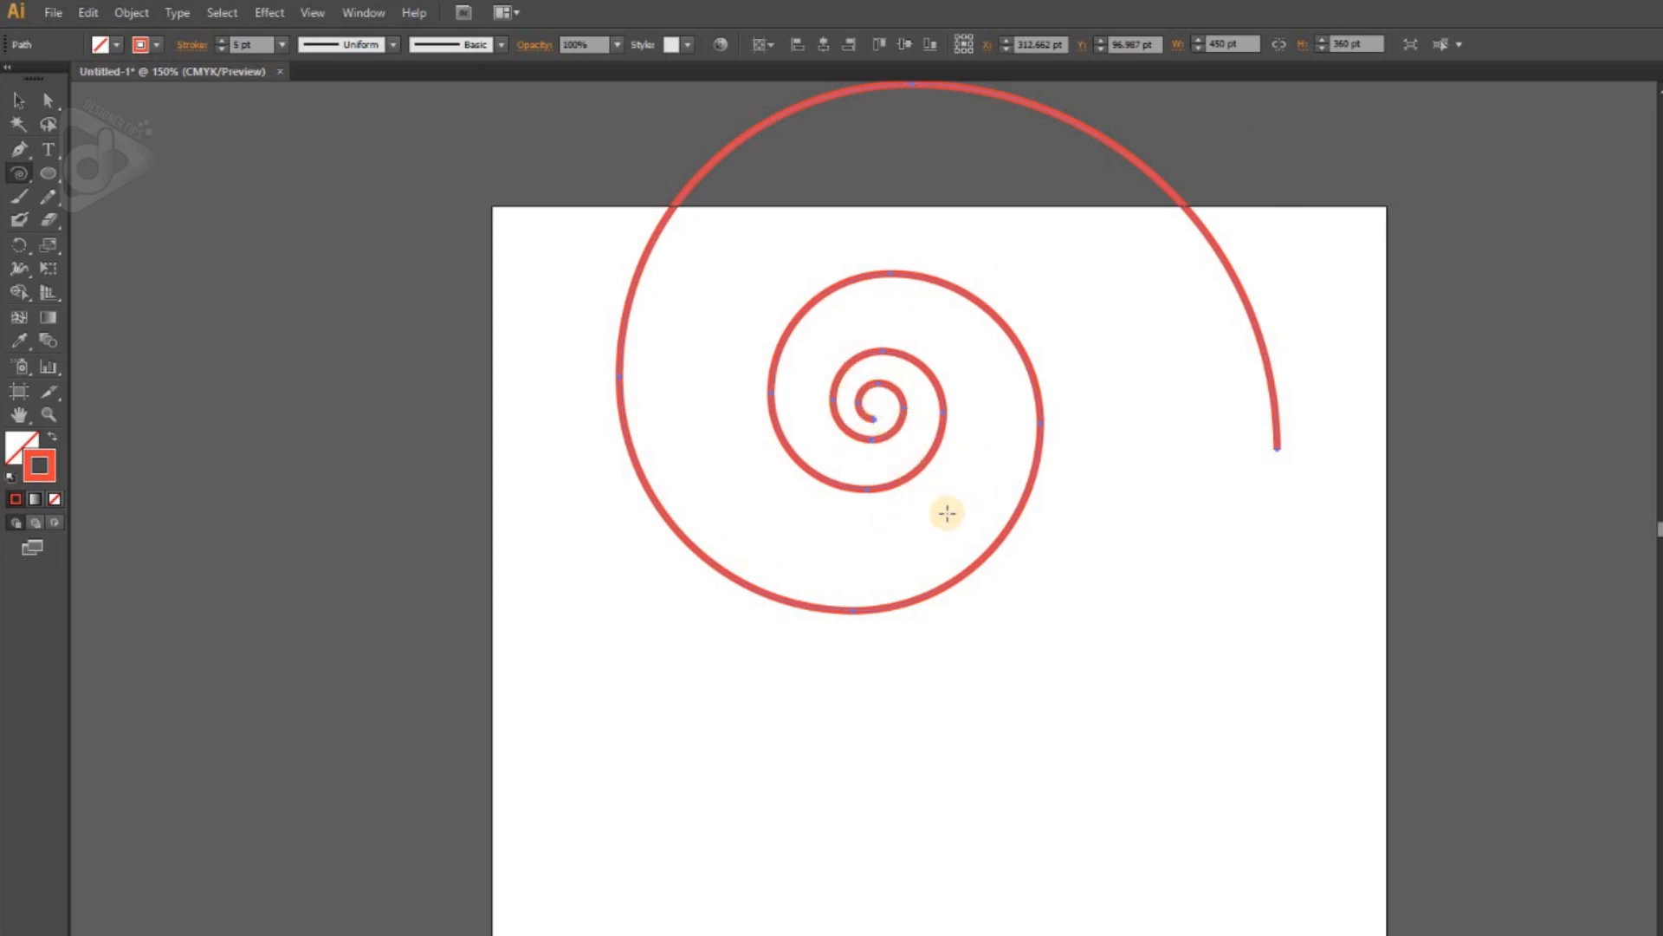
key("Delete")
Step: Draw a 15-segment spiral with a 250 pt radius on the artboard's left half, using the first spiral style
scroll(732, 445, "down", 2)
left_click(732, 448)
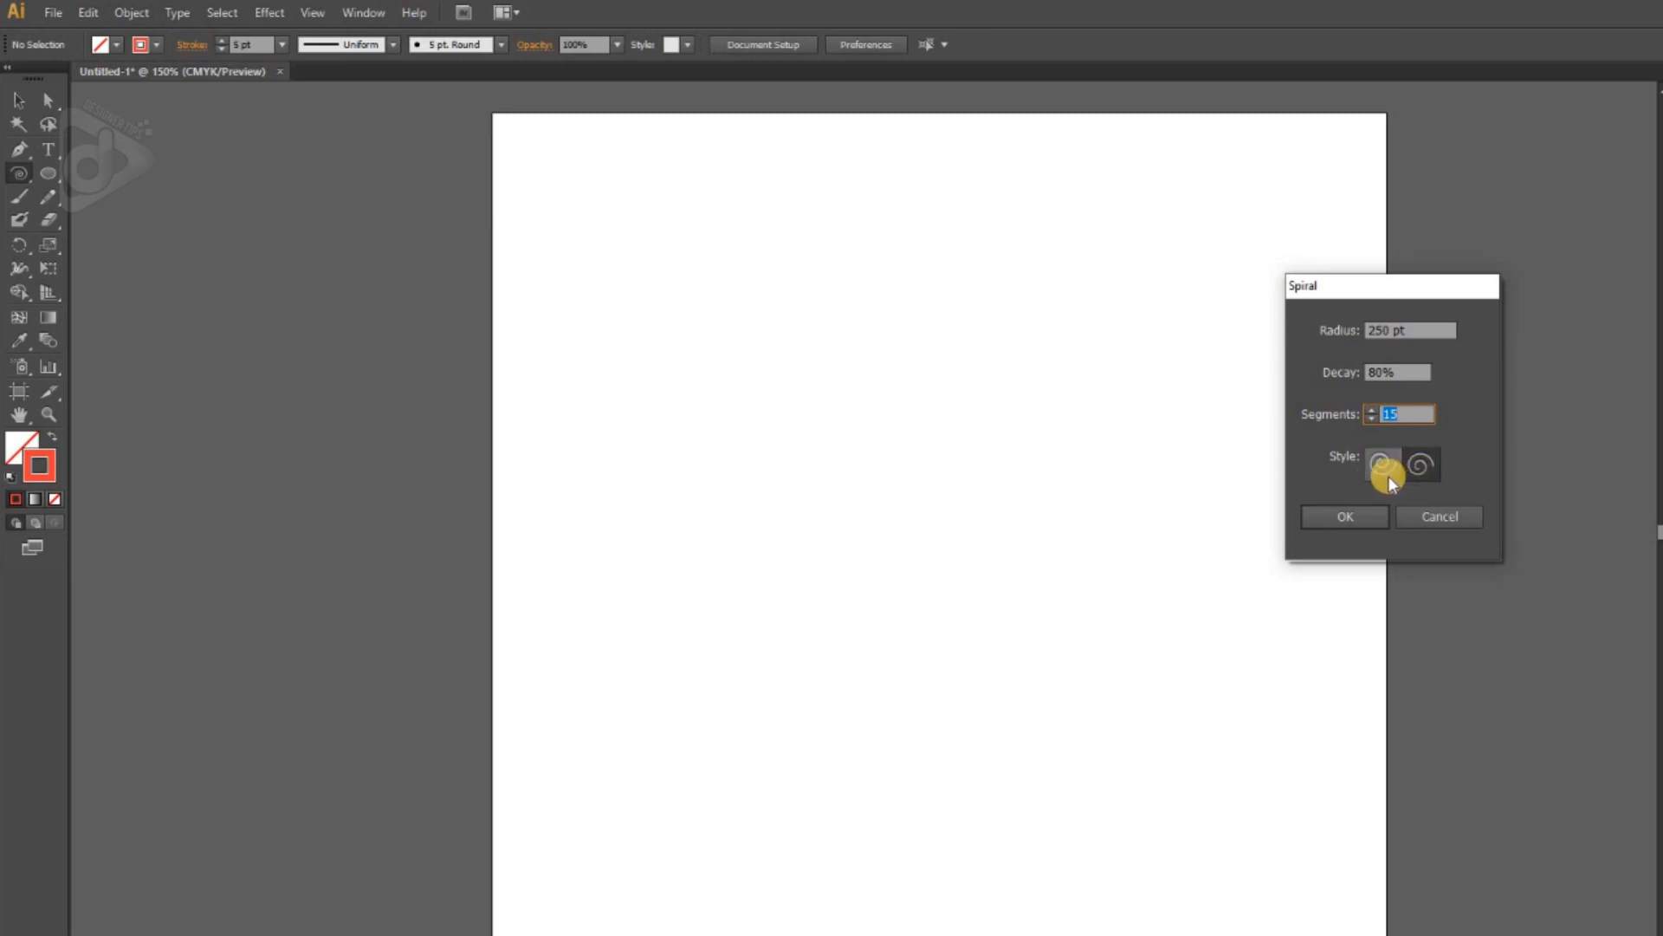
left_click(1380, 470)
left_click(1343, 518)
scroll(1105, 361, "down", 1)
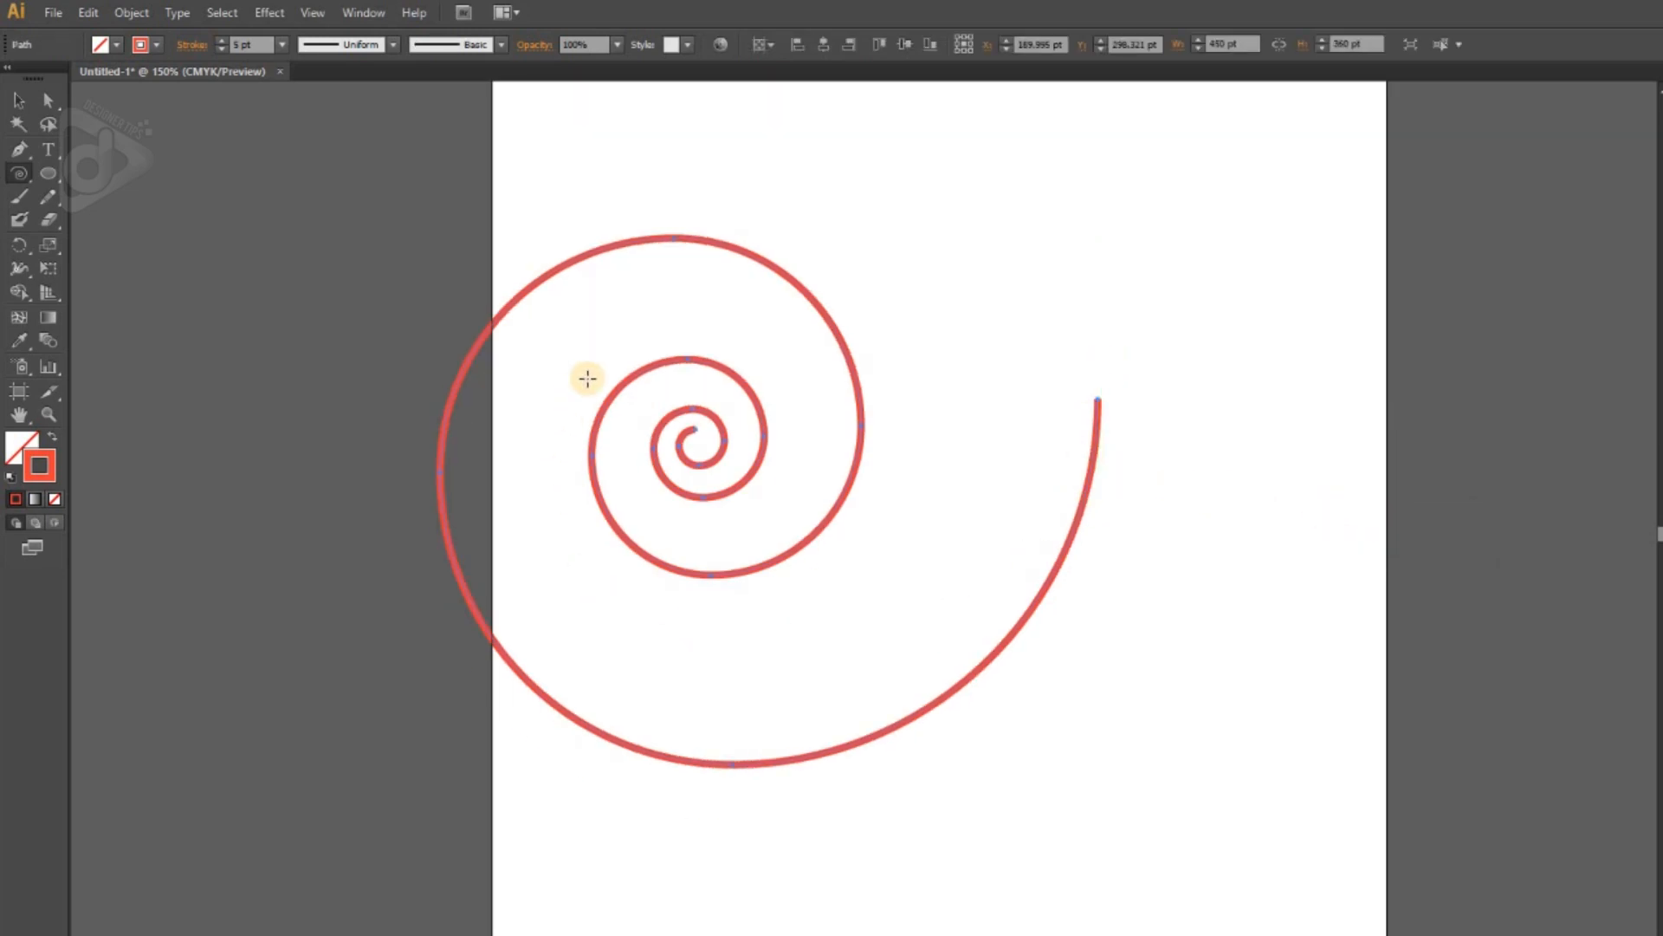
scroll(1186, 537, "up", 1)
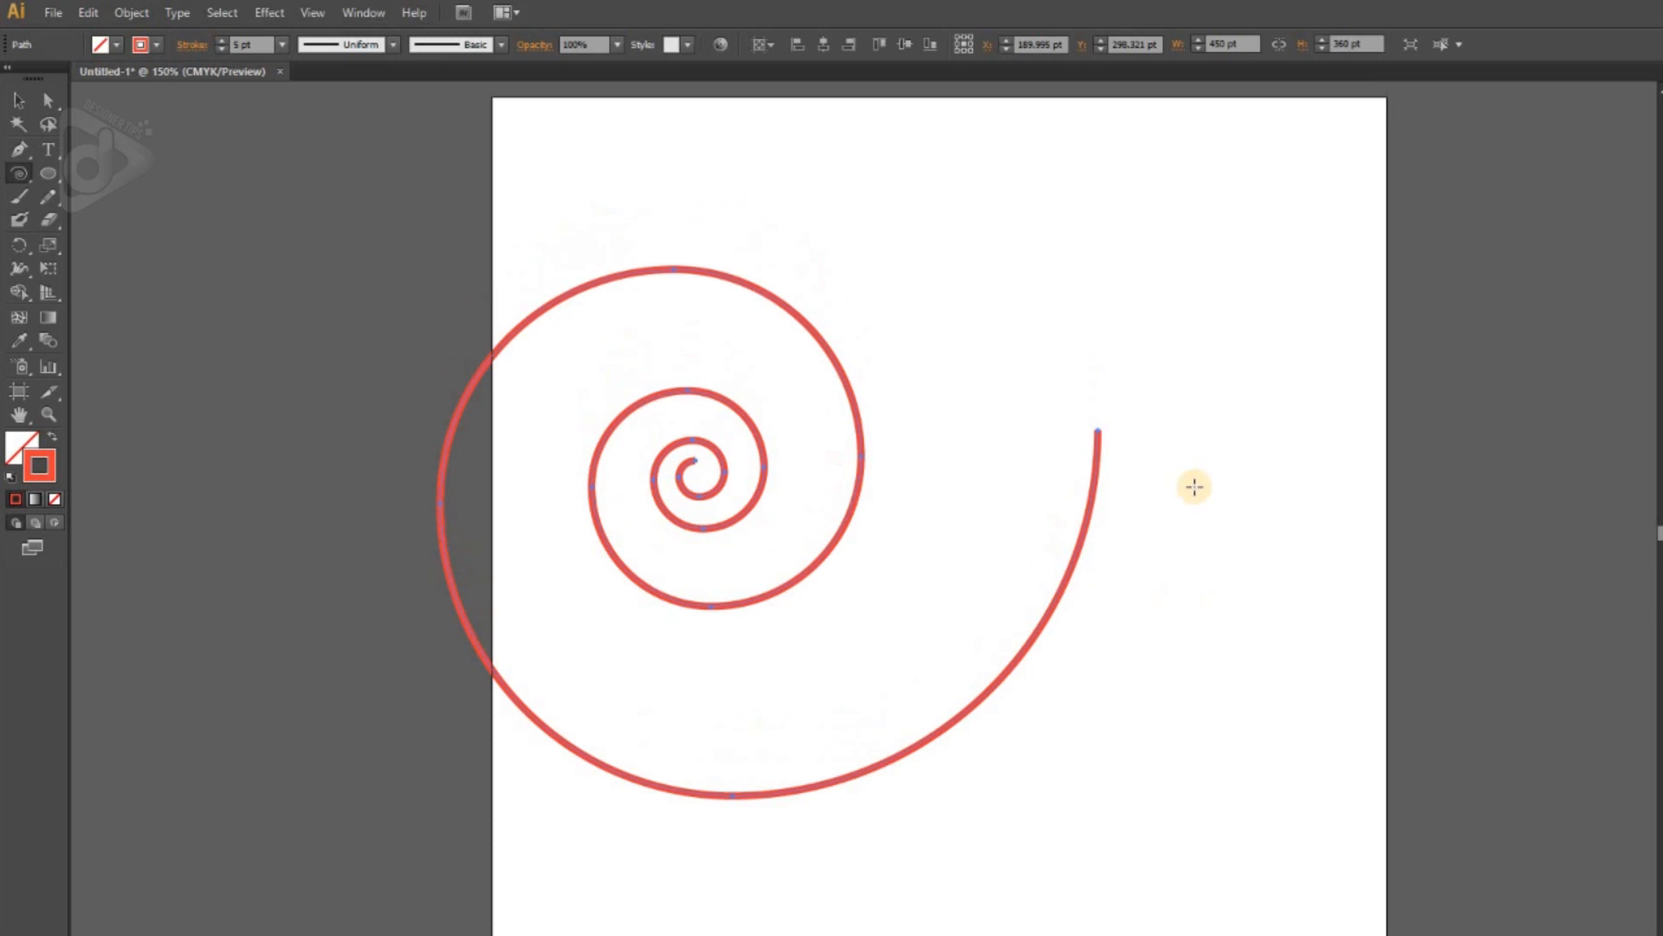
Step: Draw a matching 15-segment spiral in the opposite style near the artboard's upper right, and delete both spirals
left_click(1112, 243)
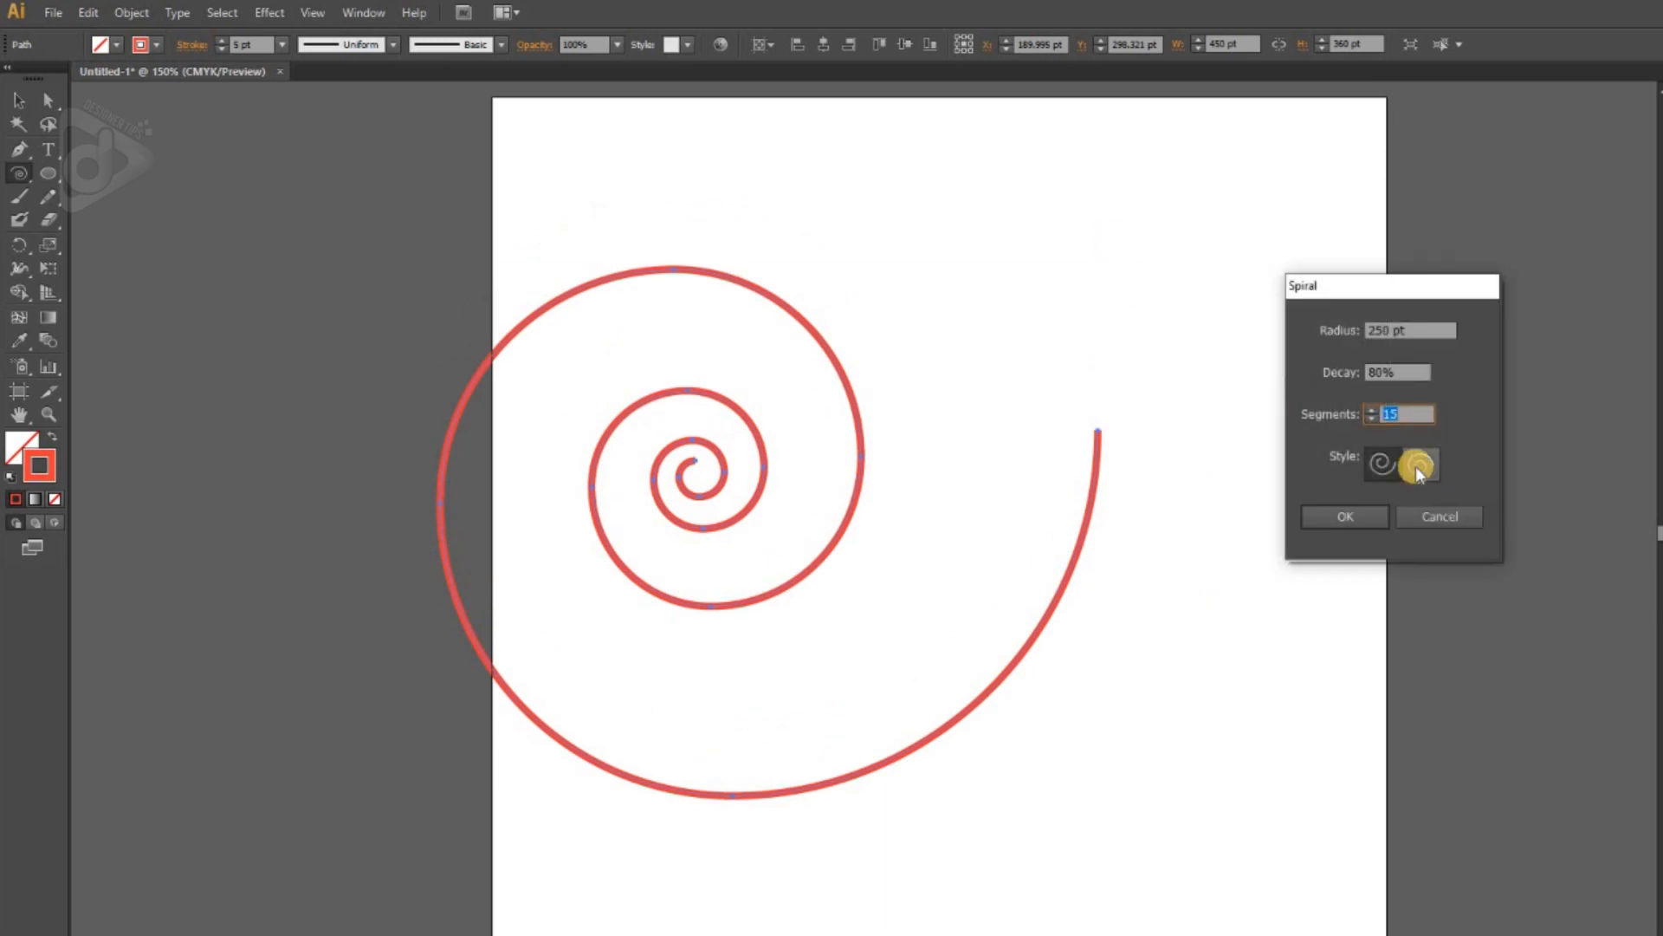
left_click(1348, 515)
scroll(1294, 447, "up", 1)
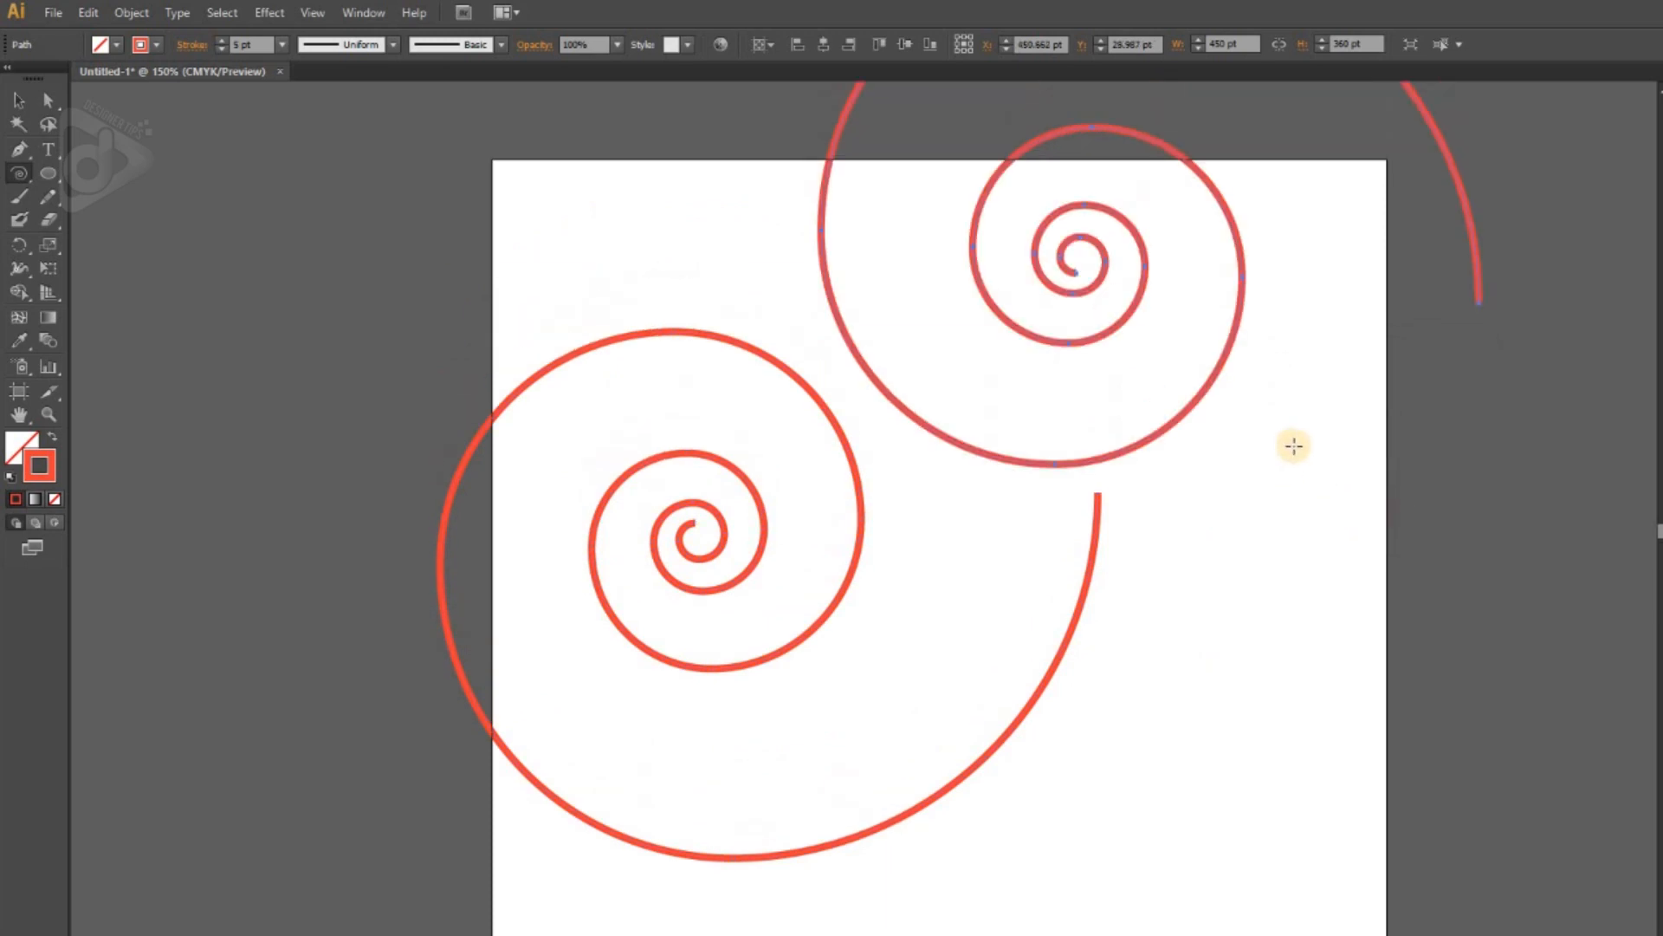
scroll(1294, 446, "up", 1)
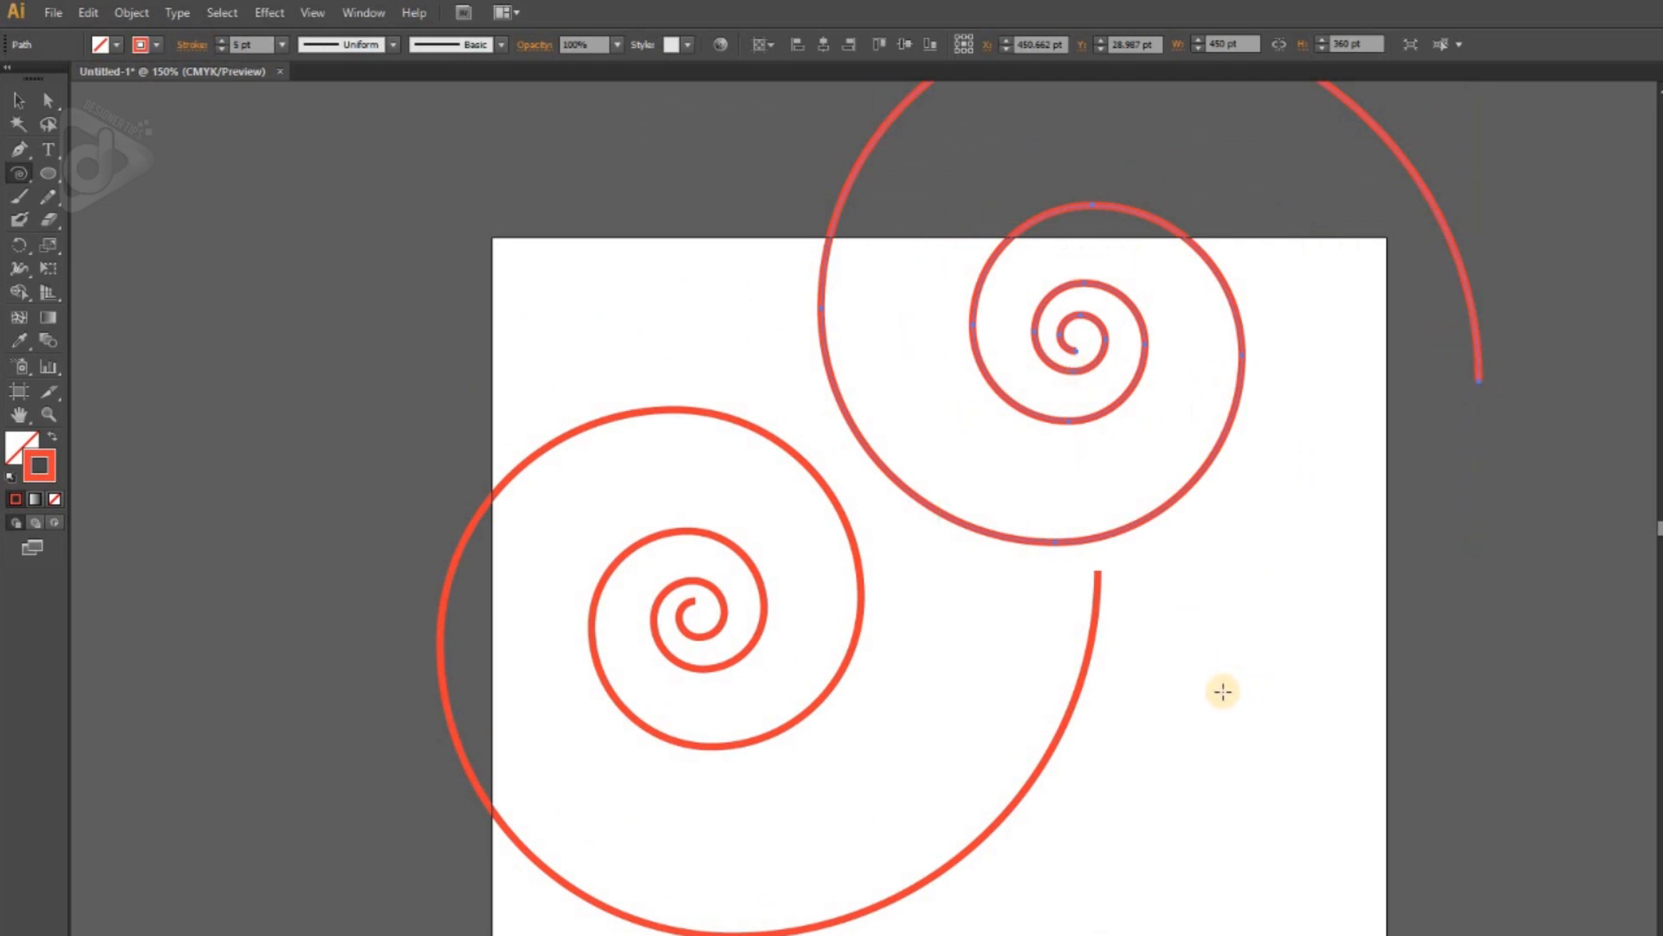
key("ctrl+a")
key("Delete")
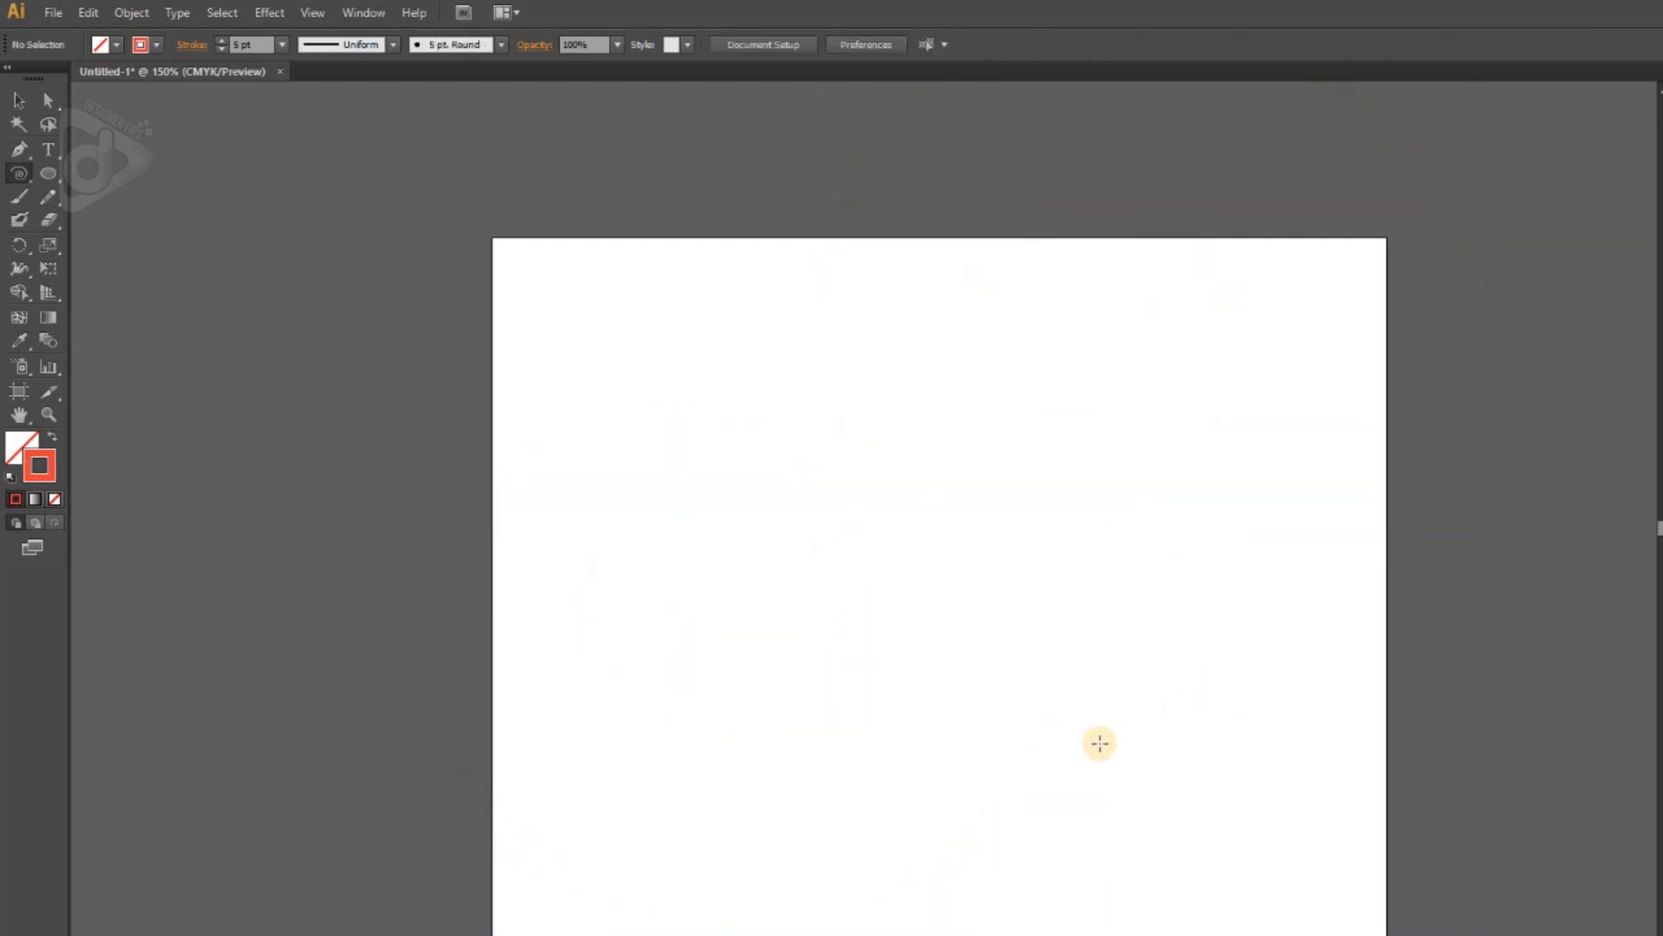
Step: Draw three spirals freehand in different directions across the artboard, and clear them
scroll(858, 575, "down", 1)
scroll(821, 416, "down", 1)
left_click_drag(817, 397, 833, 630)
left_click_drag(1018, 688, 875, 602)
left_click_drag(1256, 312, 1136, 559)
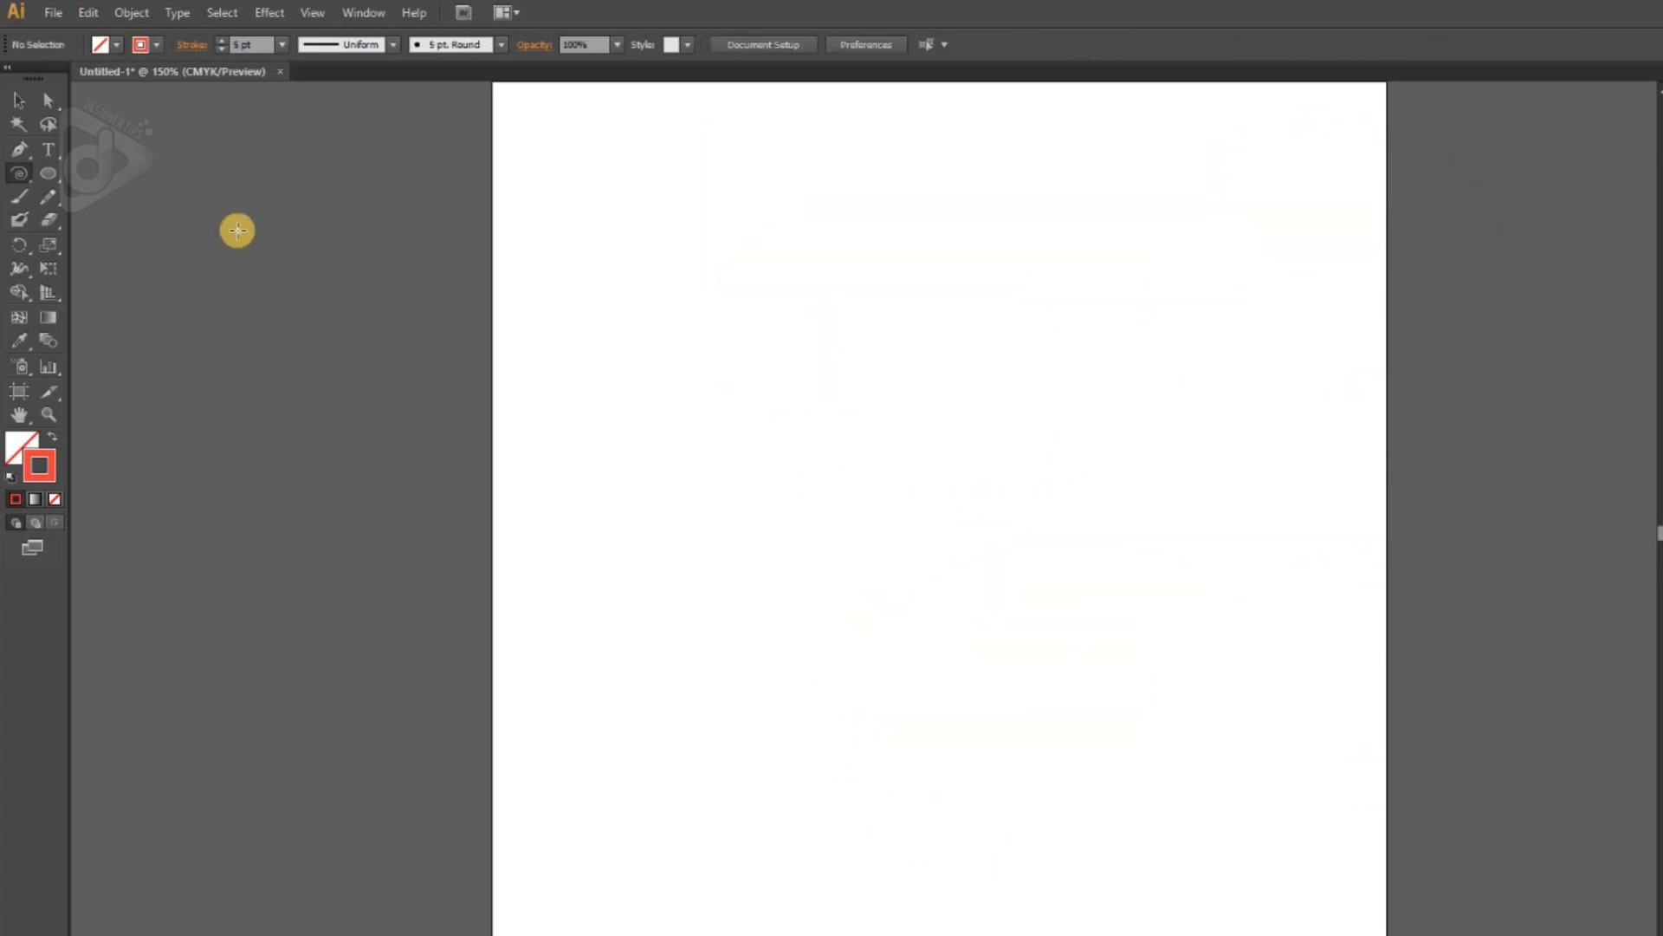
Step: Draw a rectangular grid about 457 pt wide and 215 pt high freehand across the artboard's upper half
left_click_drag(19, 172, 207, 272)
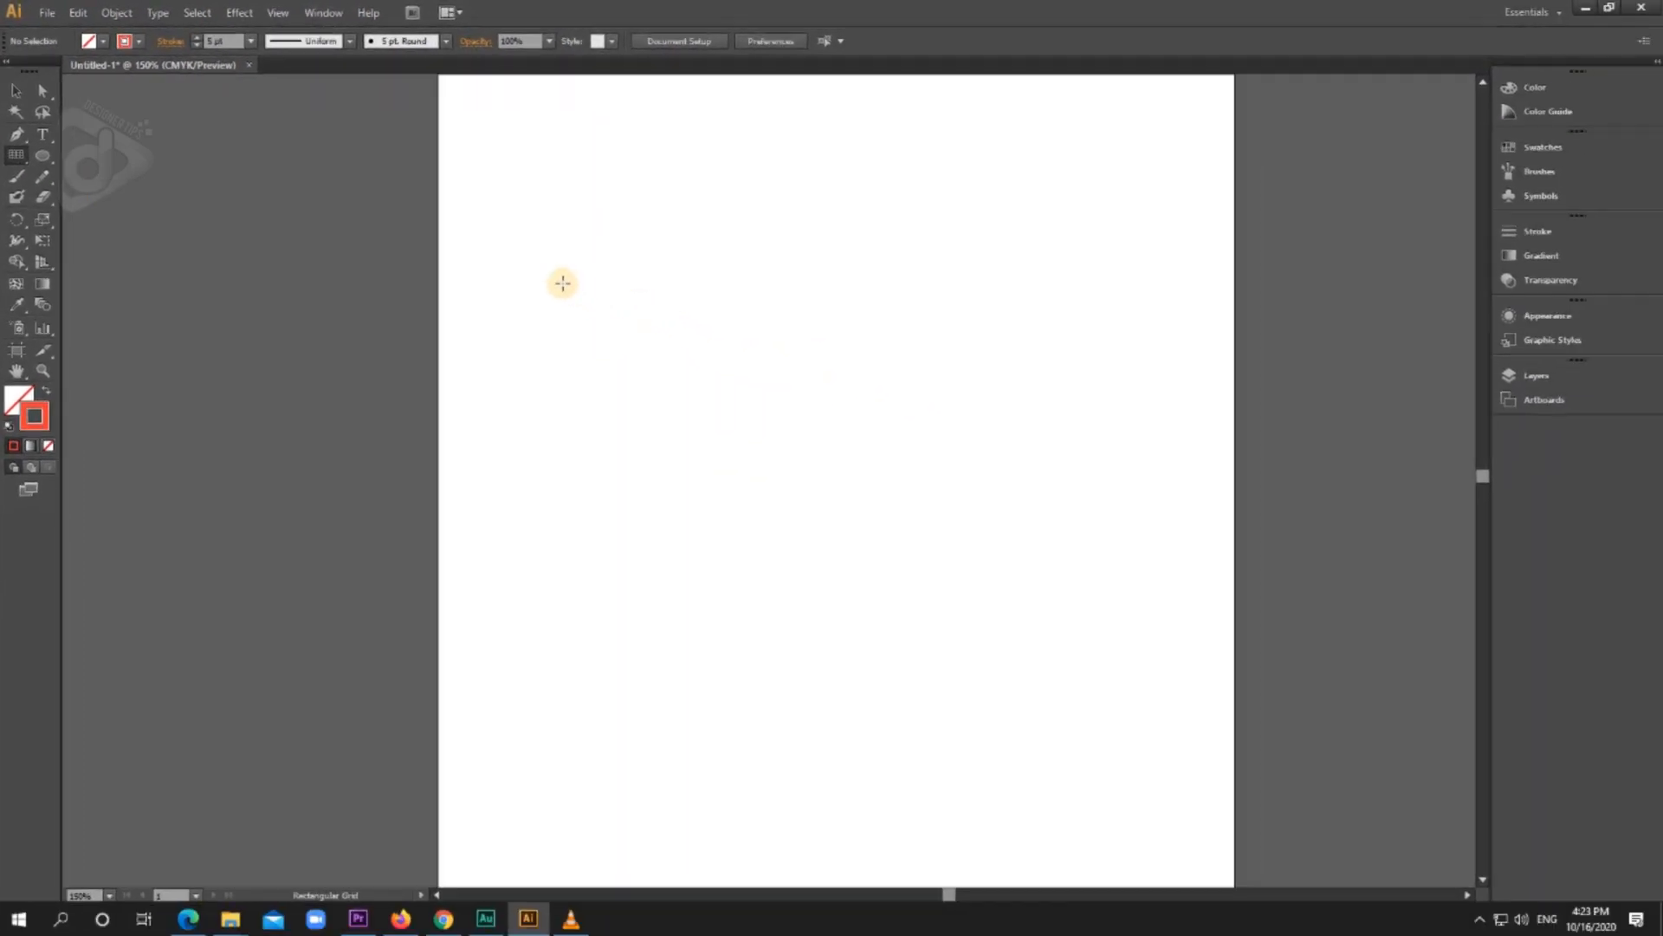
mouse_move(538, 258)
left_mouse_down()
mouse_move(824, 316)
mouse_move(1051, 394)
mouse_move(1137, 539)
left_mouse_up()
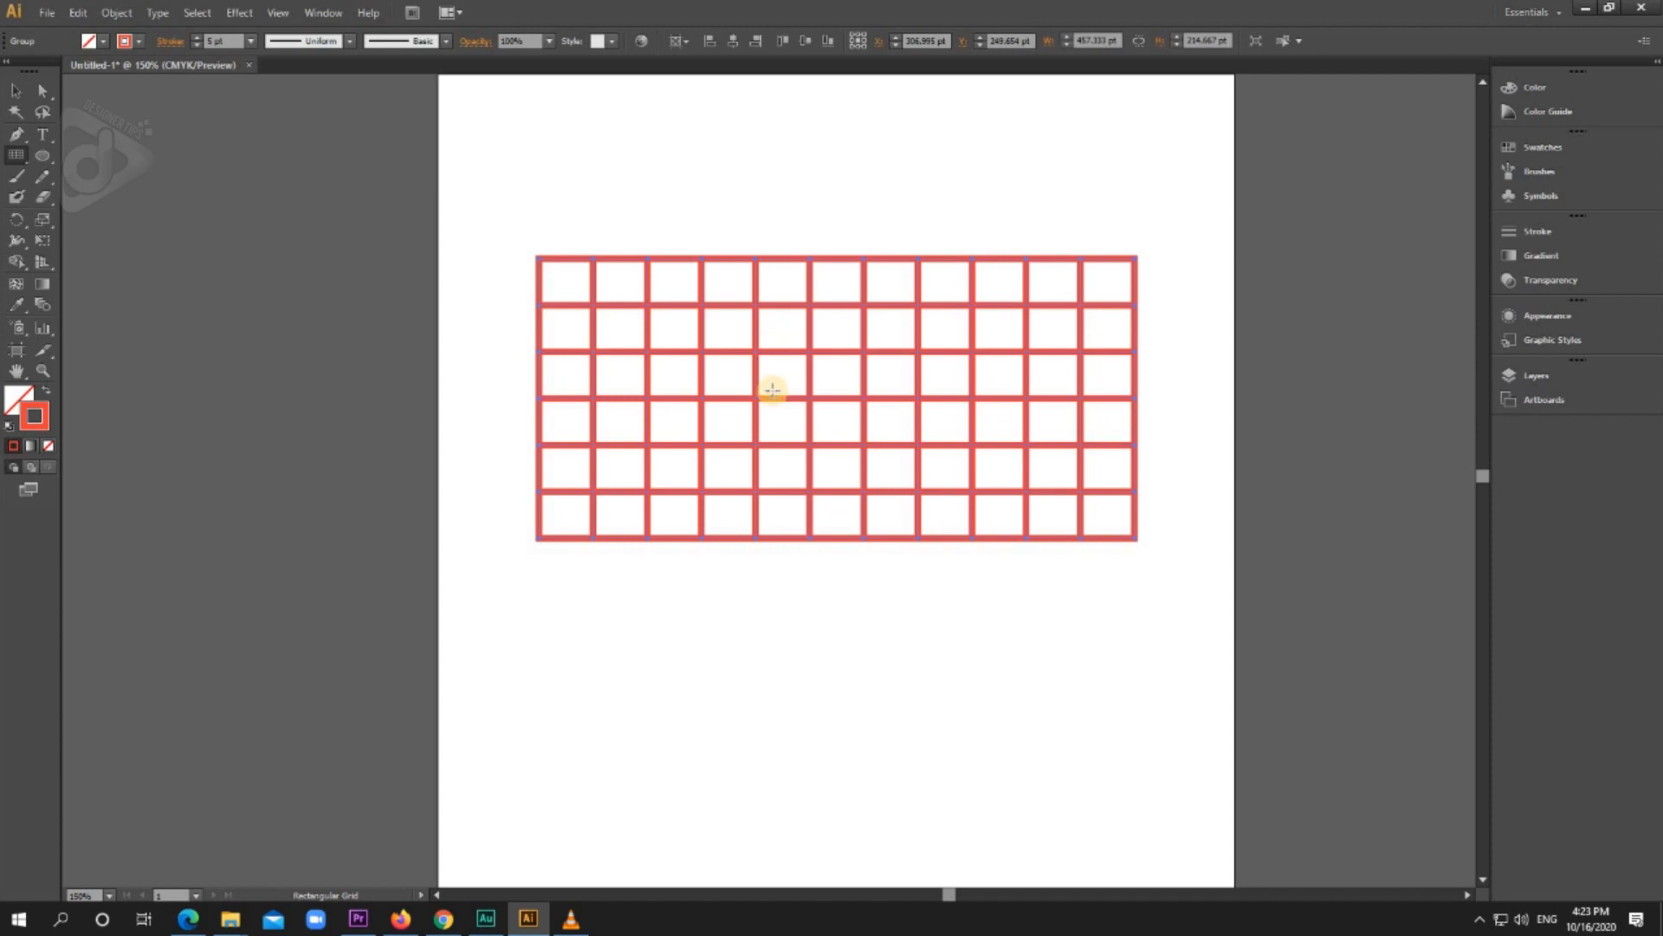
scroll(842, 515, "down", 5)
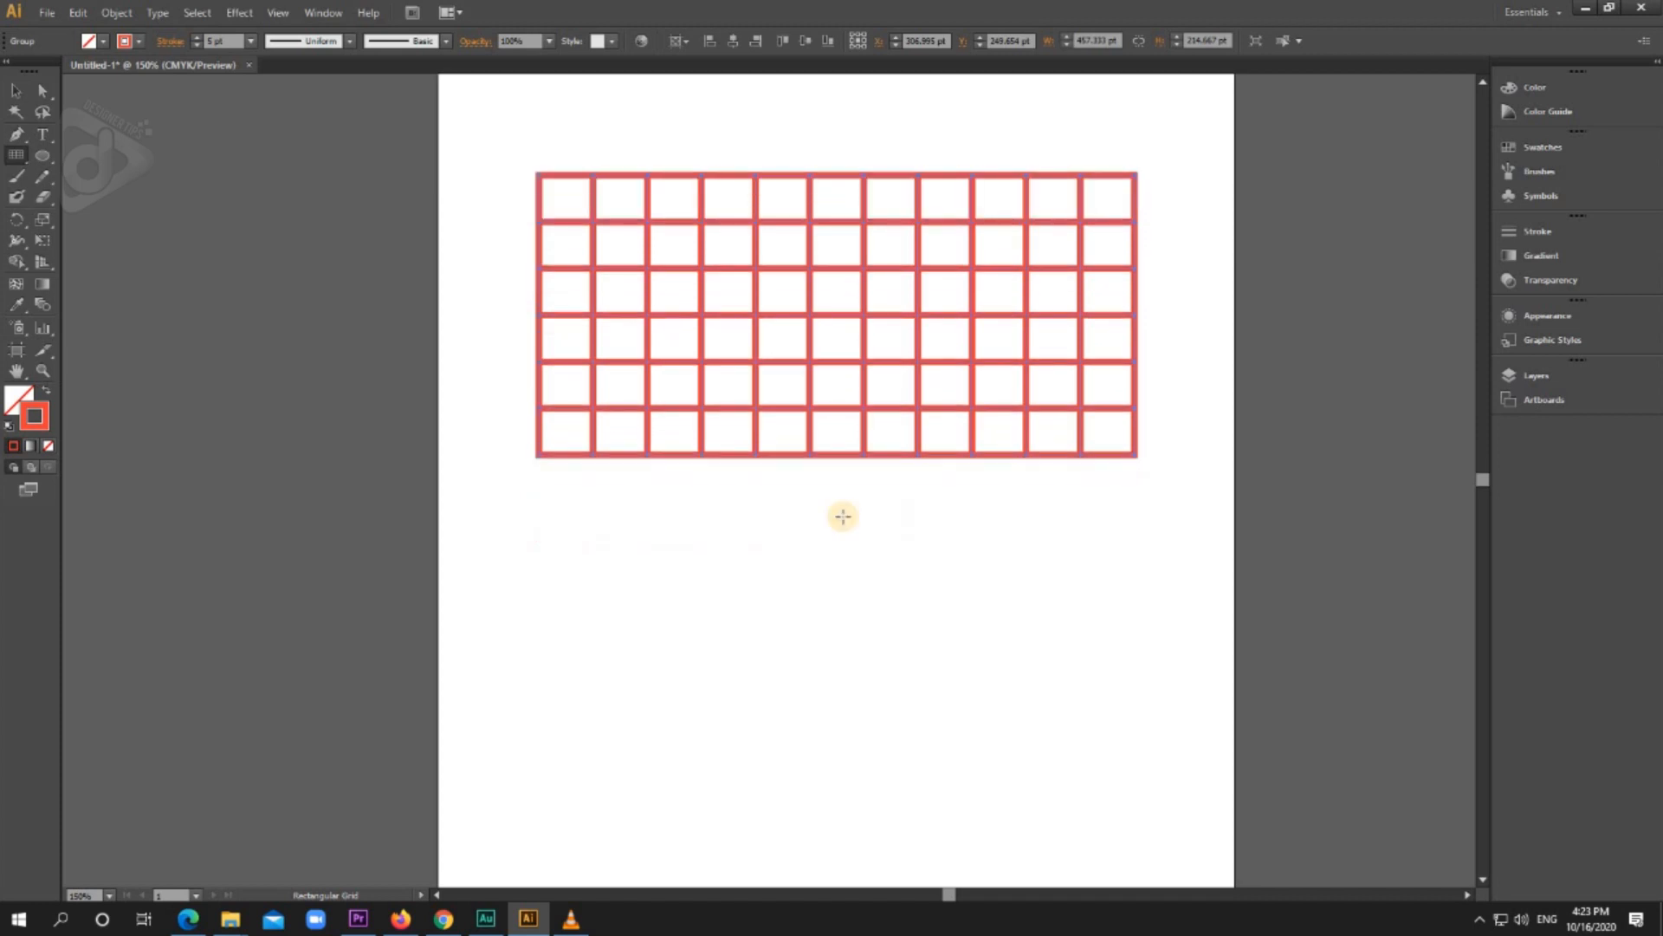
Step: Draw a rectangular grid exactly 100 pt wide and 200 pt high below the first grid, and clear the artboard
left_click(573, 459)
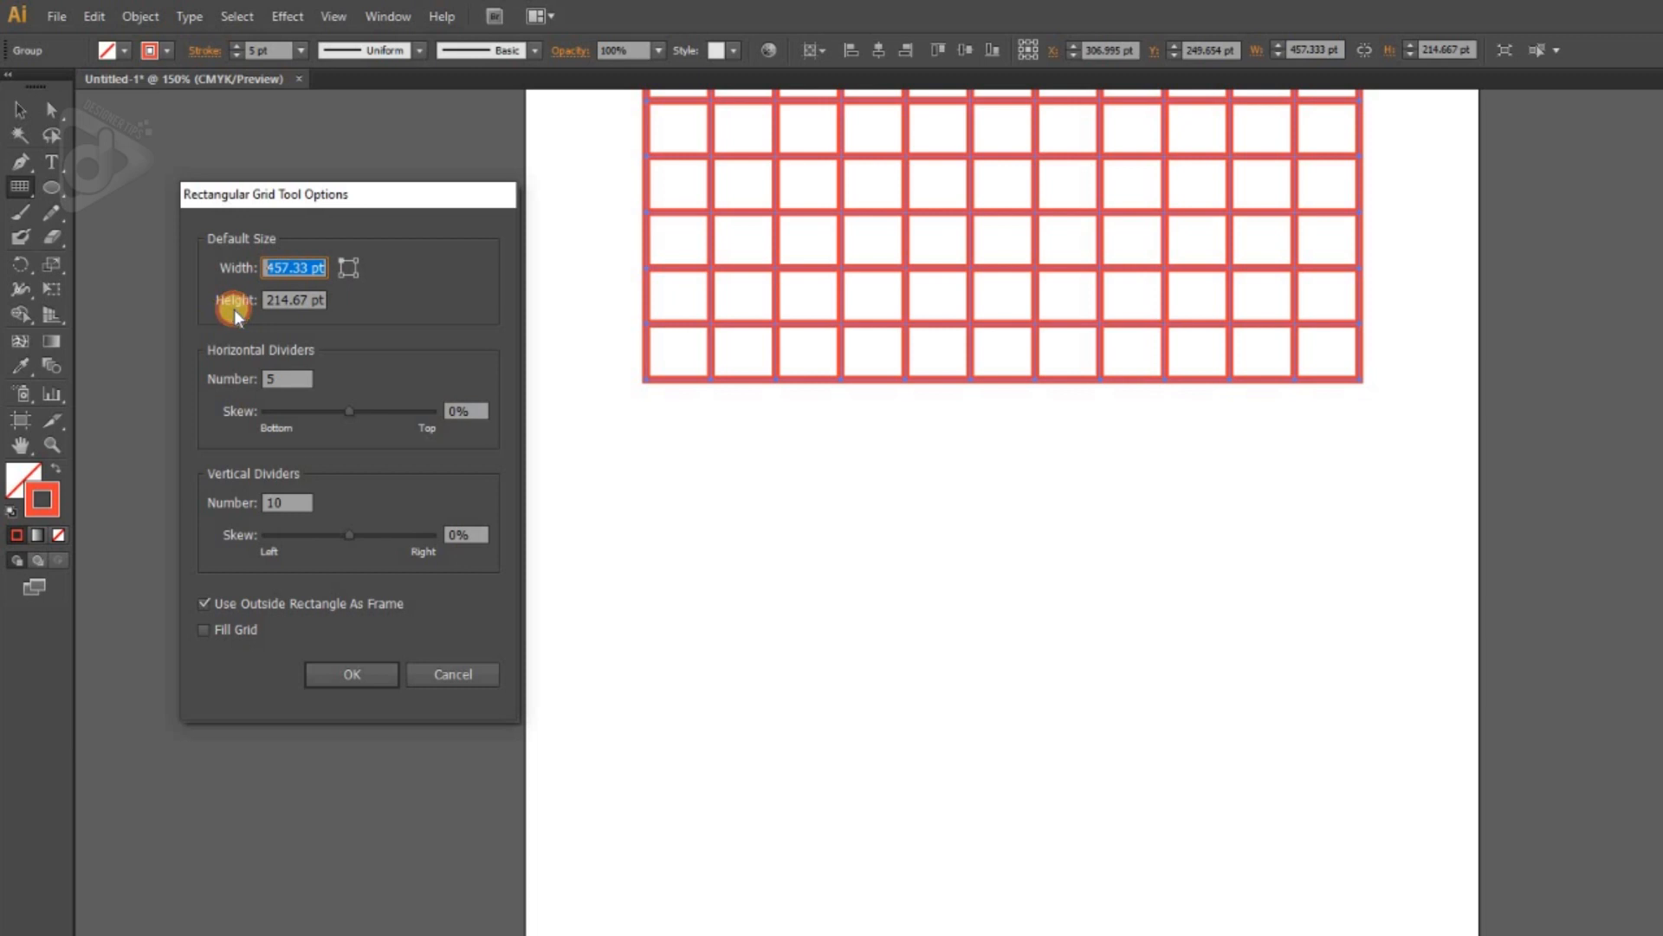
type("100")
key("Tab")
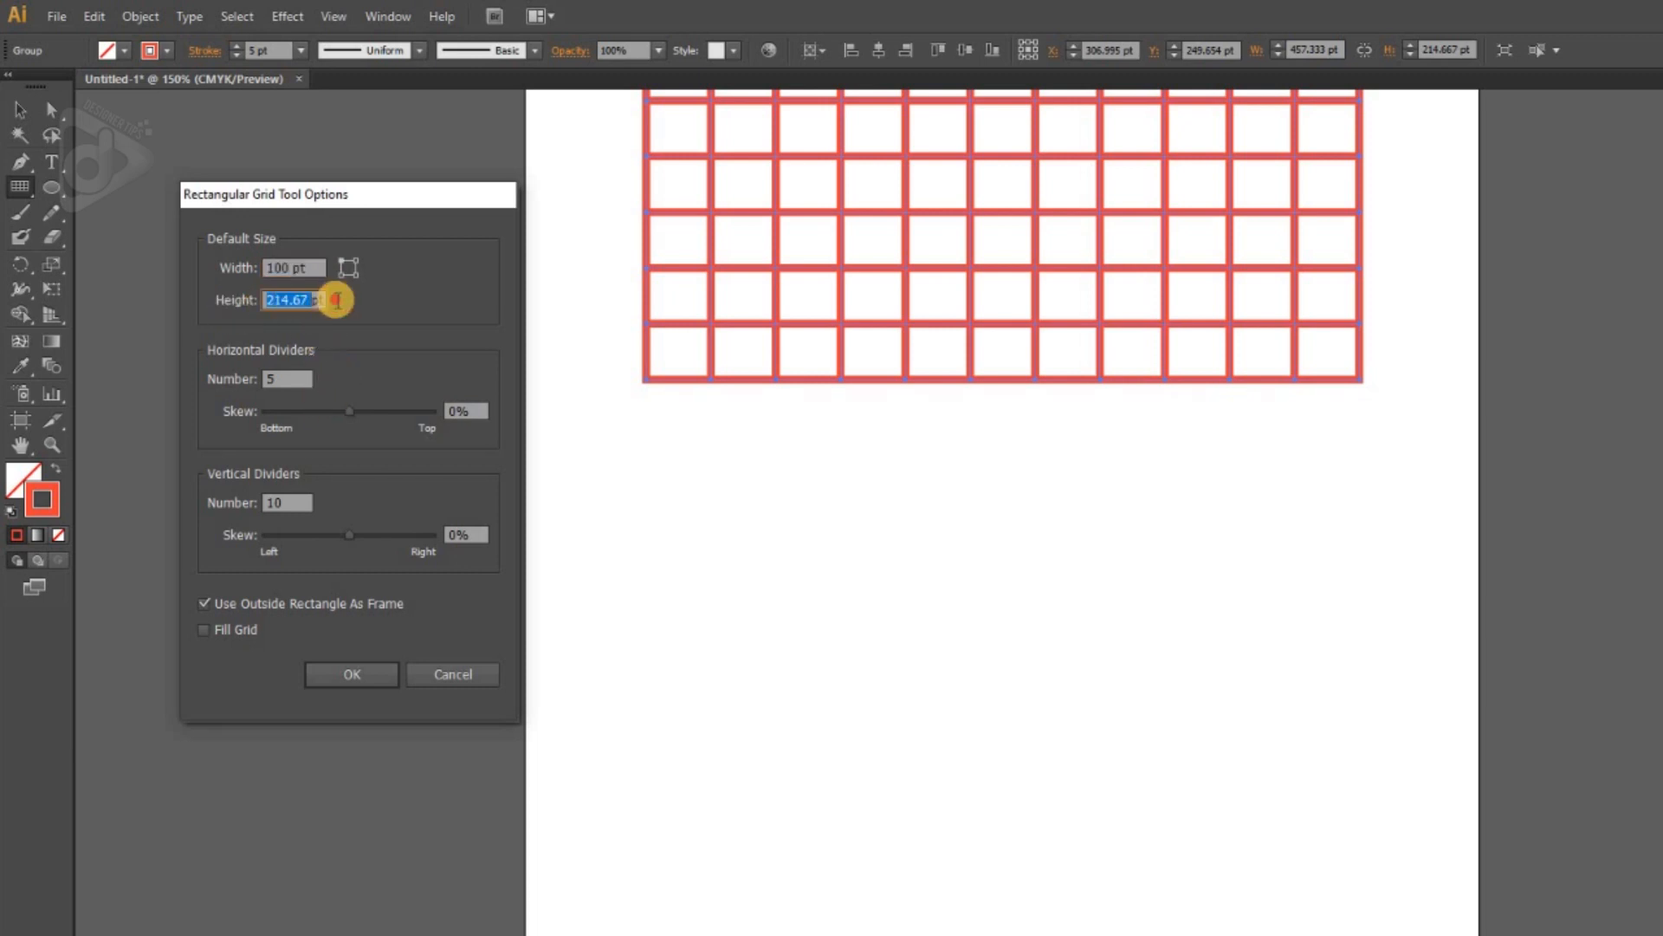
type("200")
key("Return")
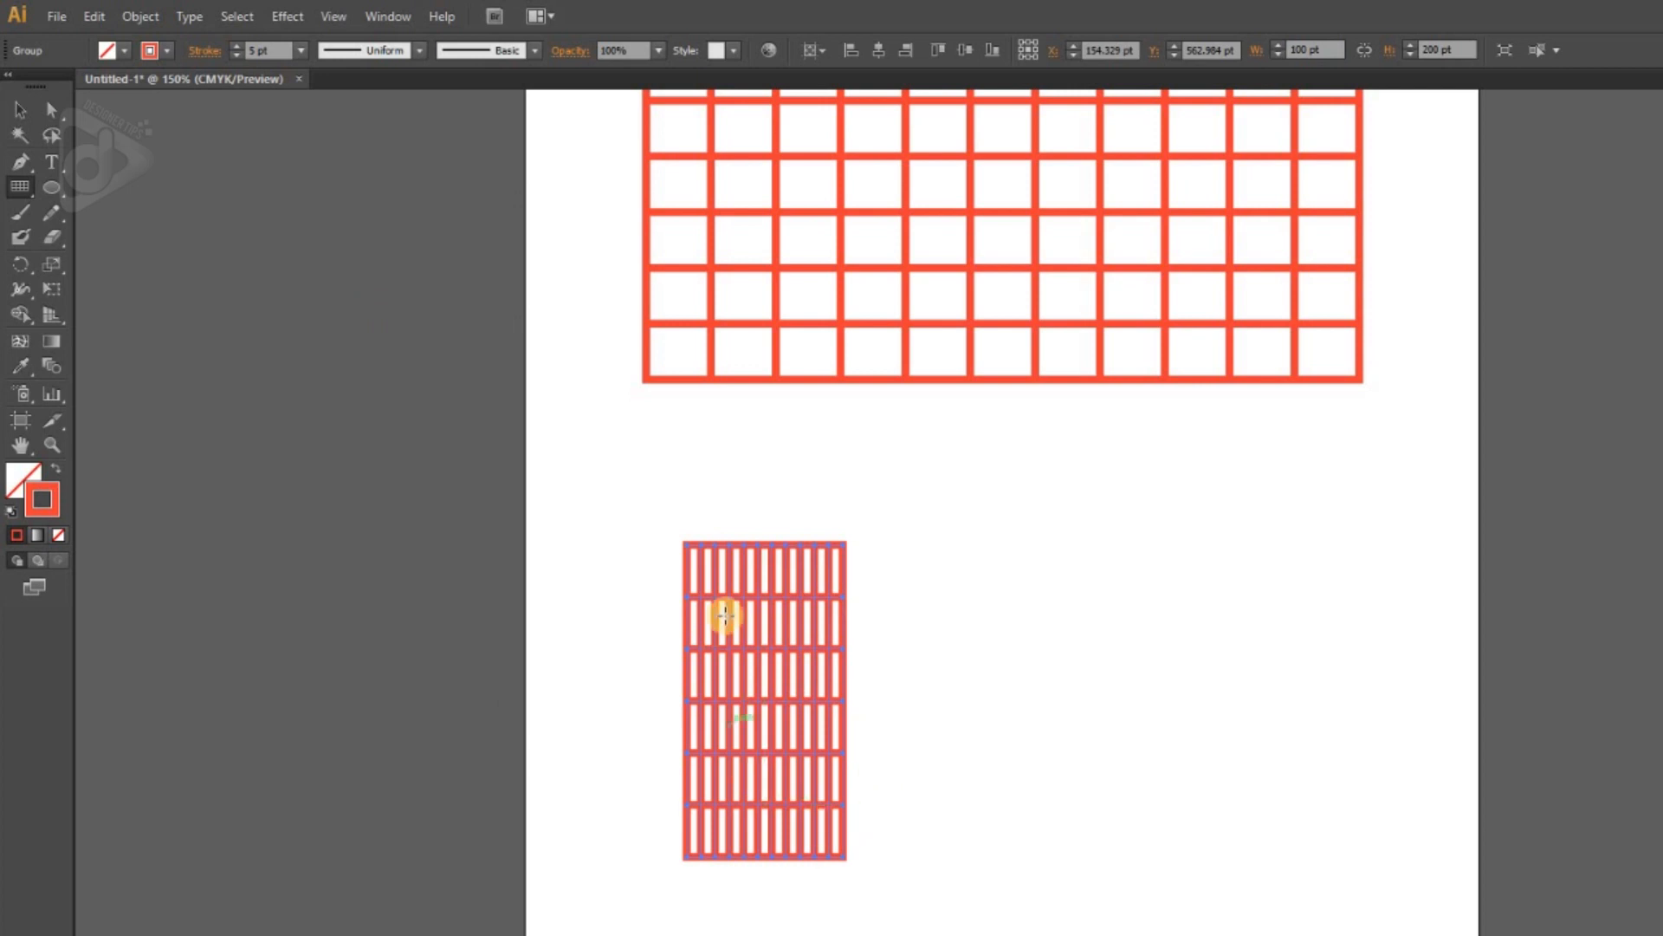
scroll(947, 635, "down", 2)
scroll(940, 482, "up", 2)
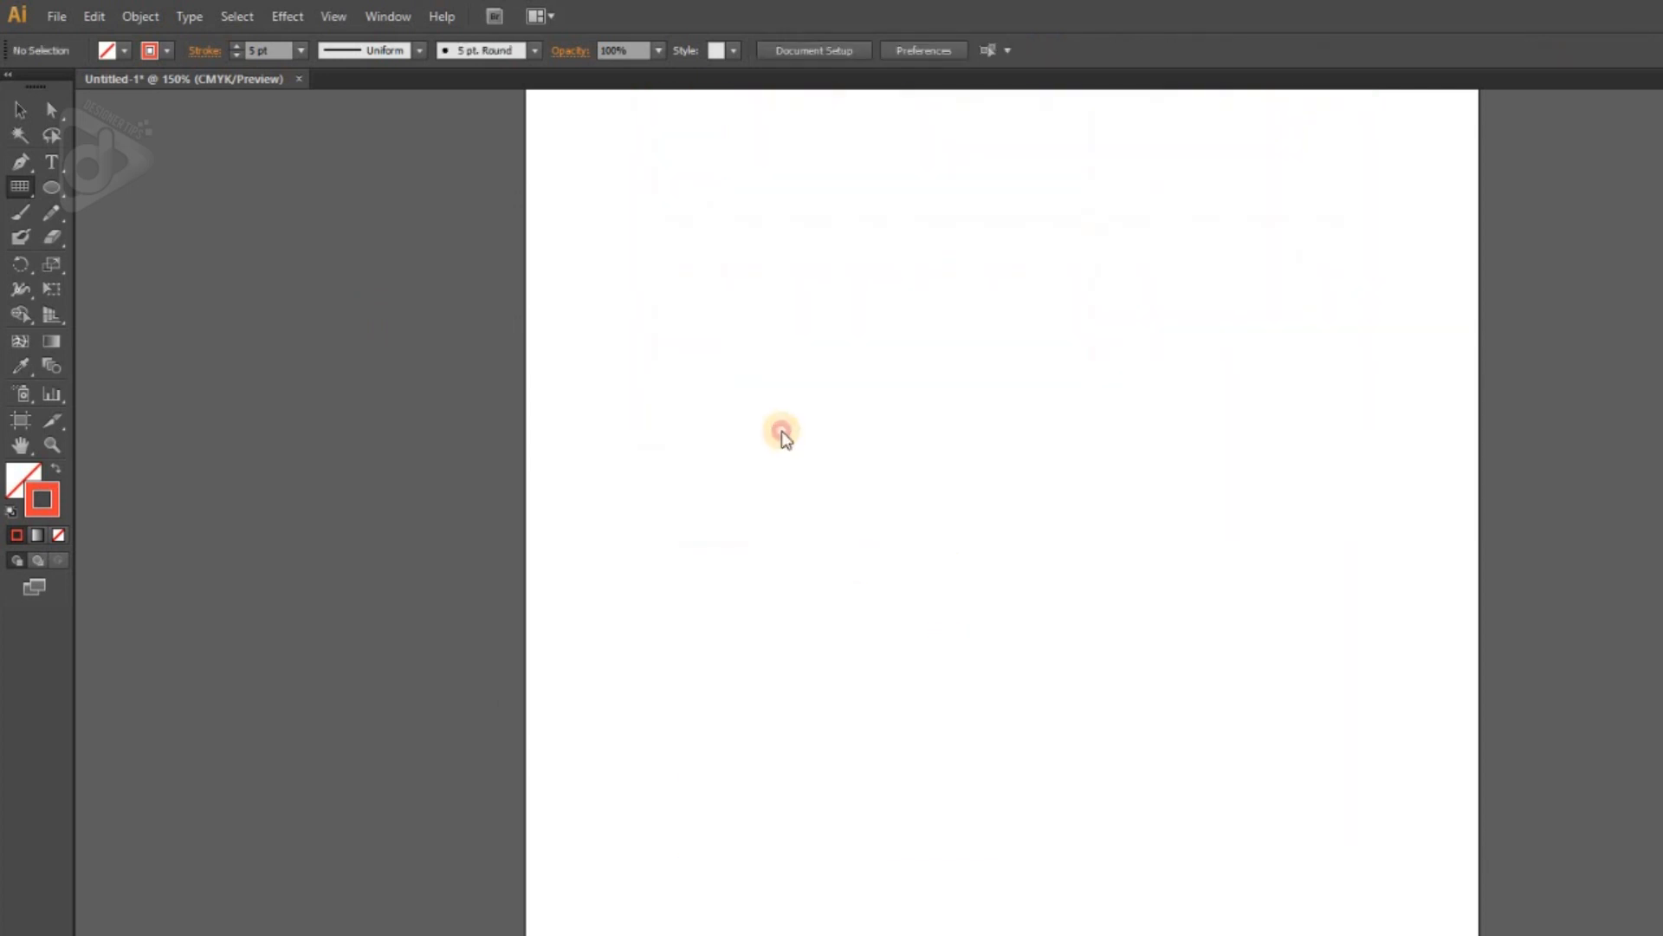
Step: Draw a 100 by 200 pt rectangular grid with 2 horizontal dividers near the artboard's centre
left_click(783, 431)
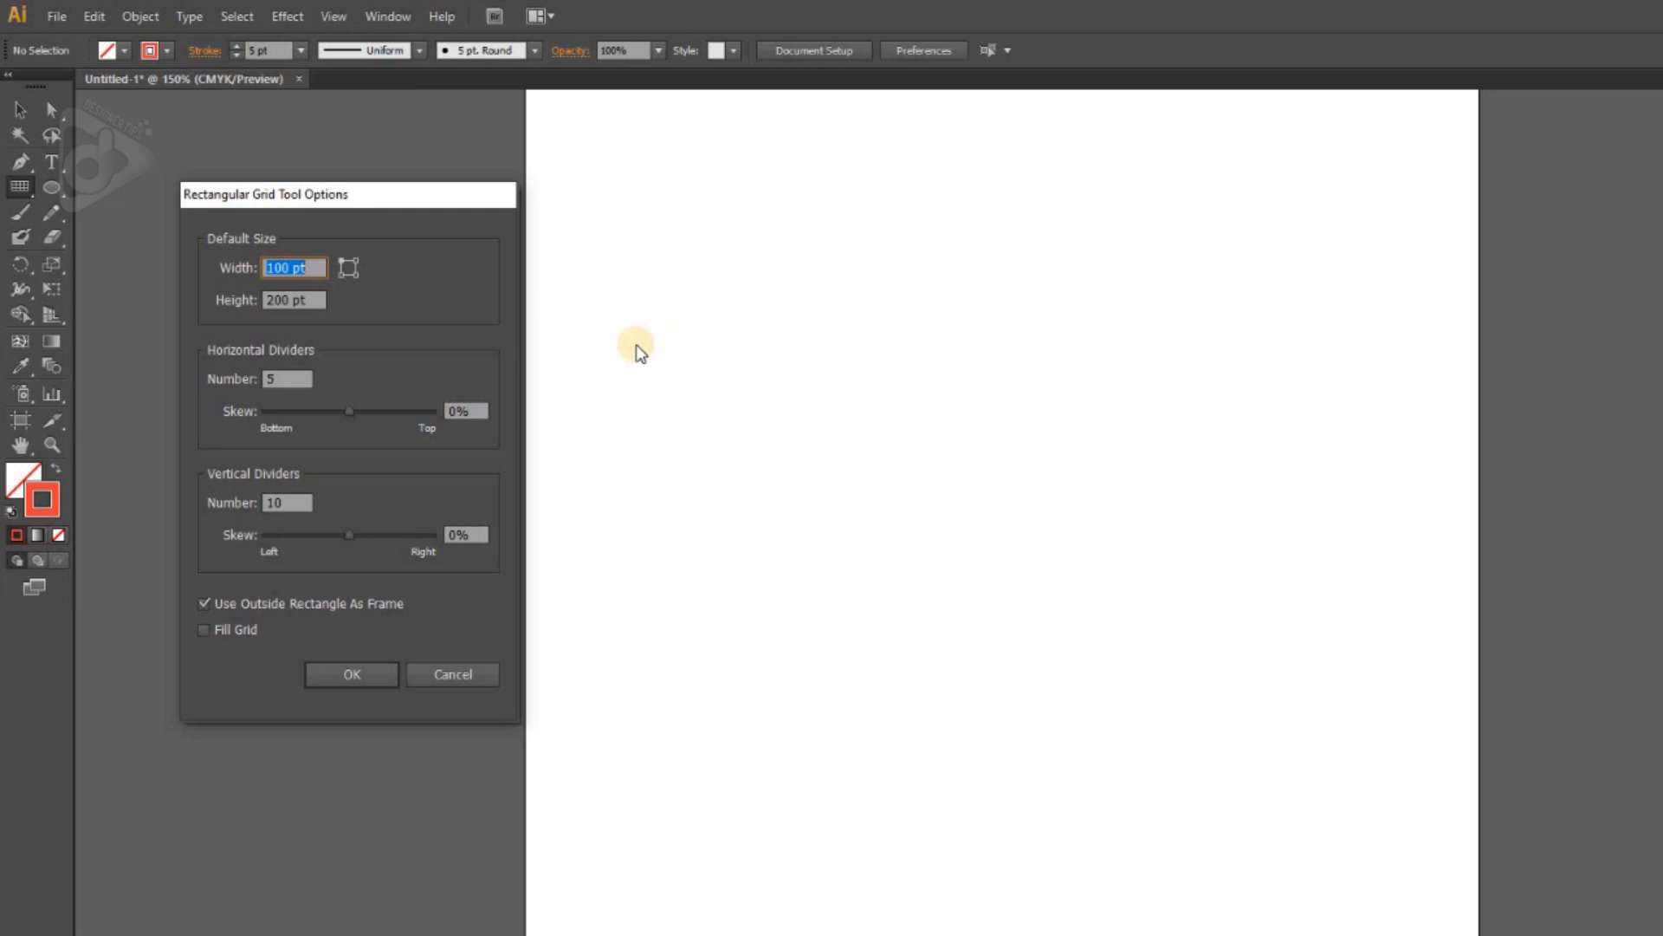
double_click(282, 379)
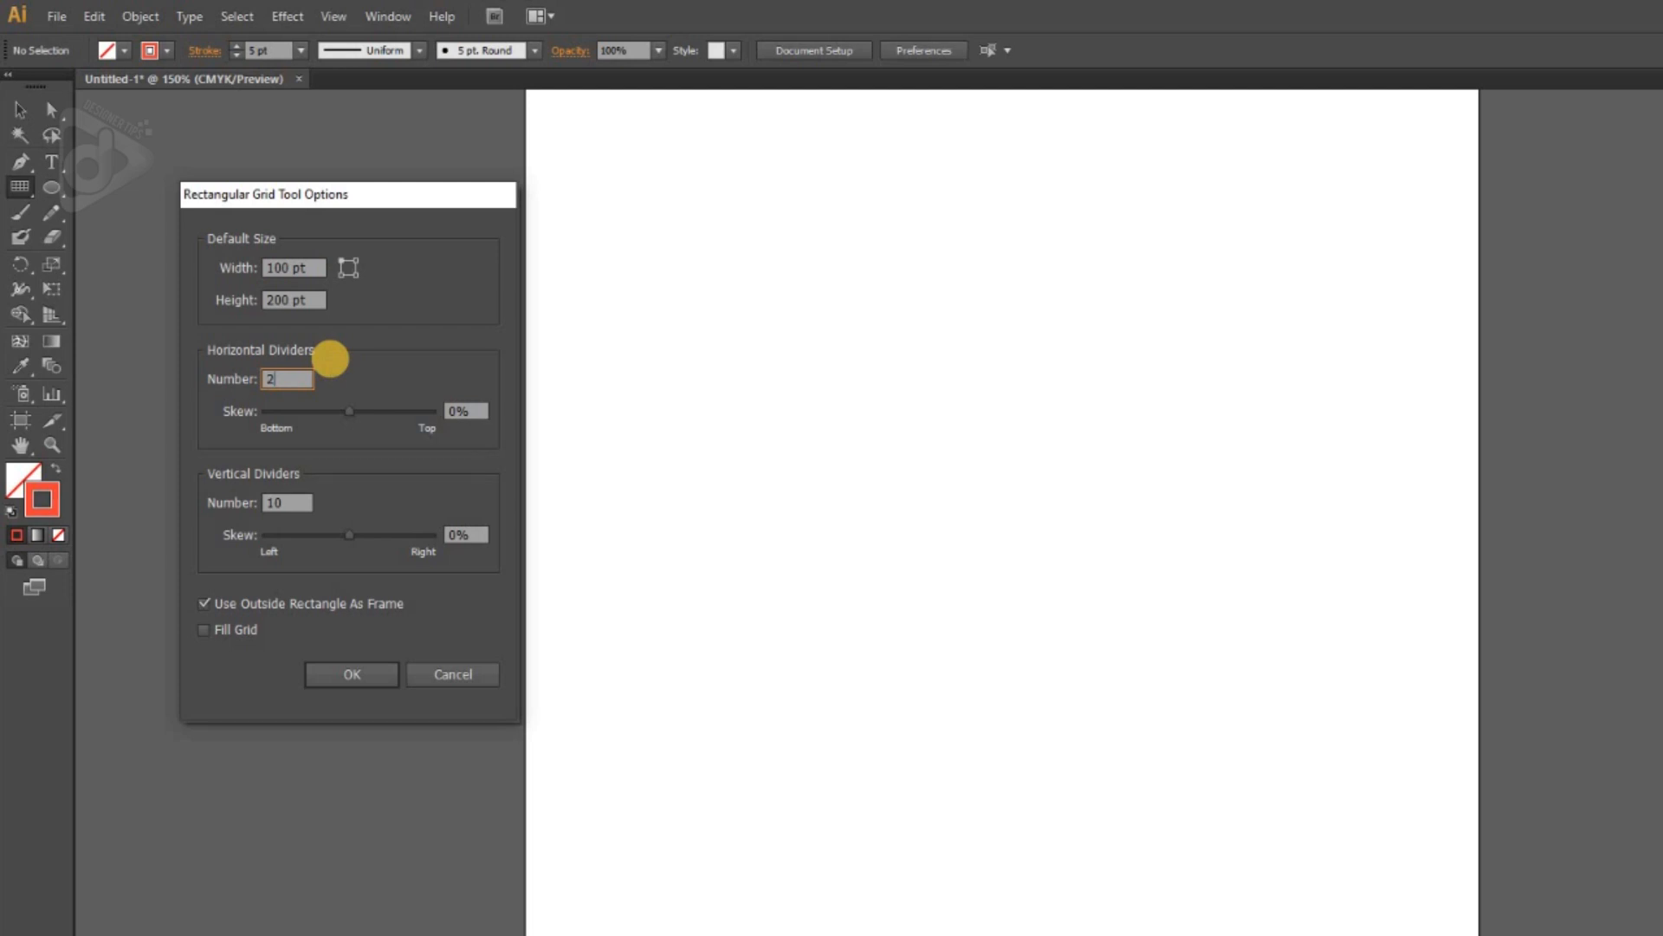
type("2")
key("Return")
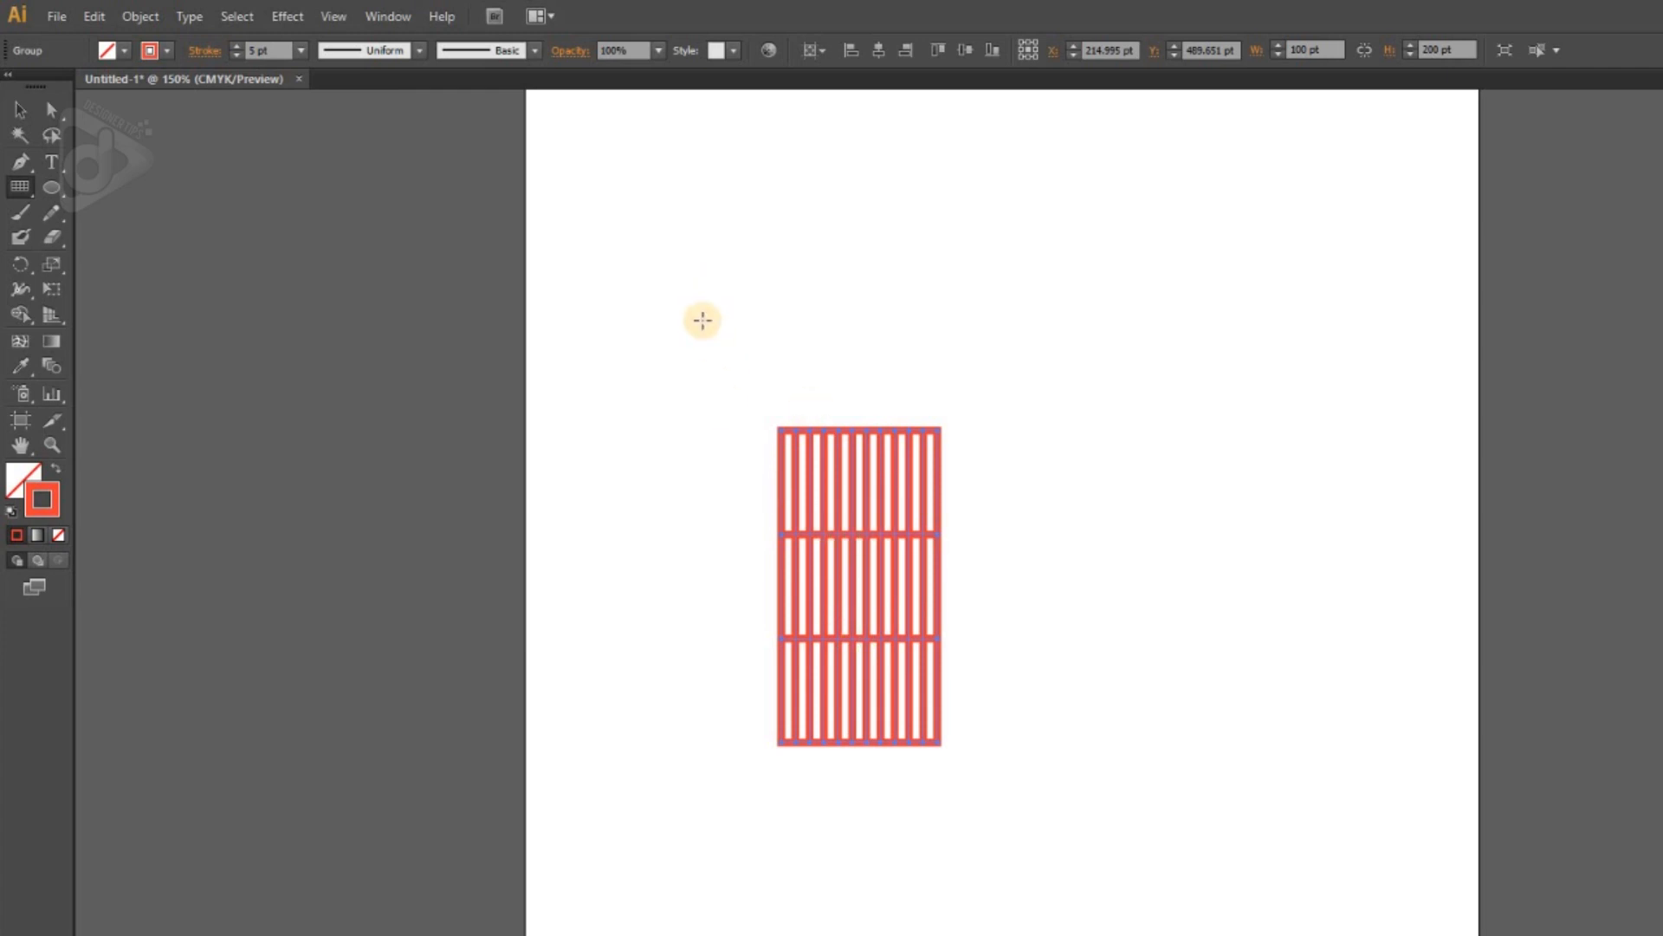
Step: Draw a 200 by 200 pt rectangular grid with 50 horizontal dividers skewed 358% towards the top, overlapping the existing grid
left_click(654, 274)
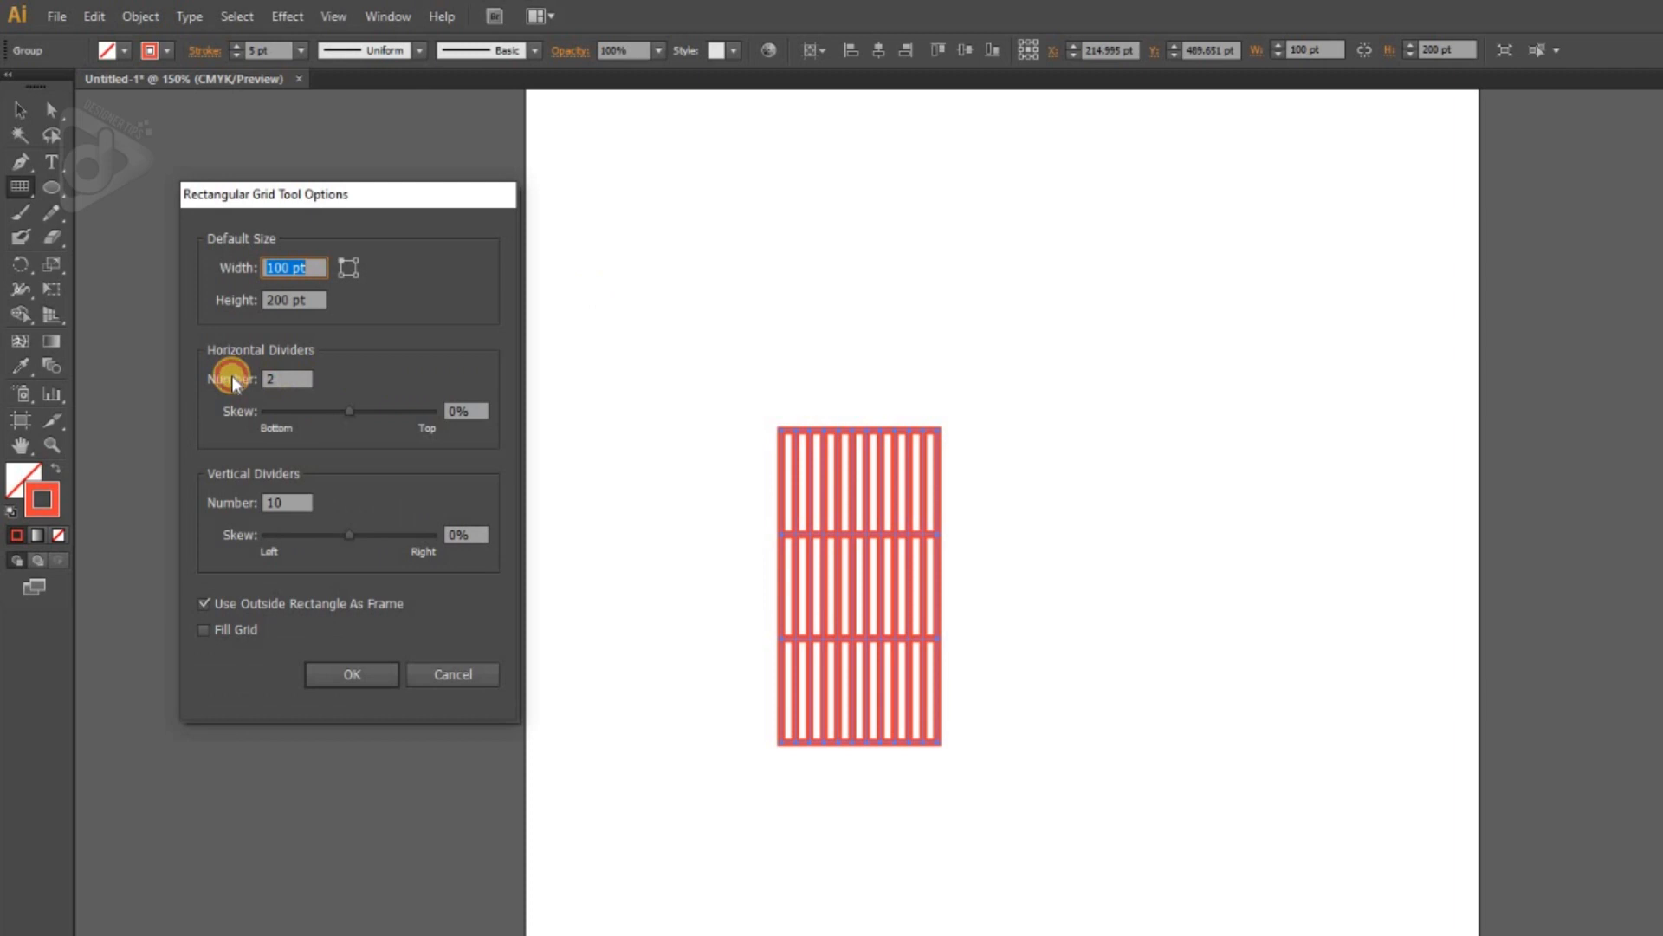
double_click(286, 378)
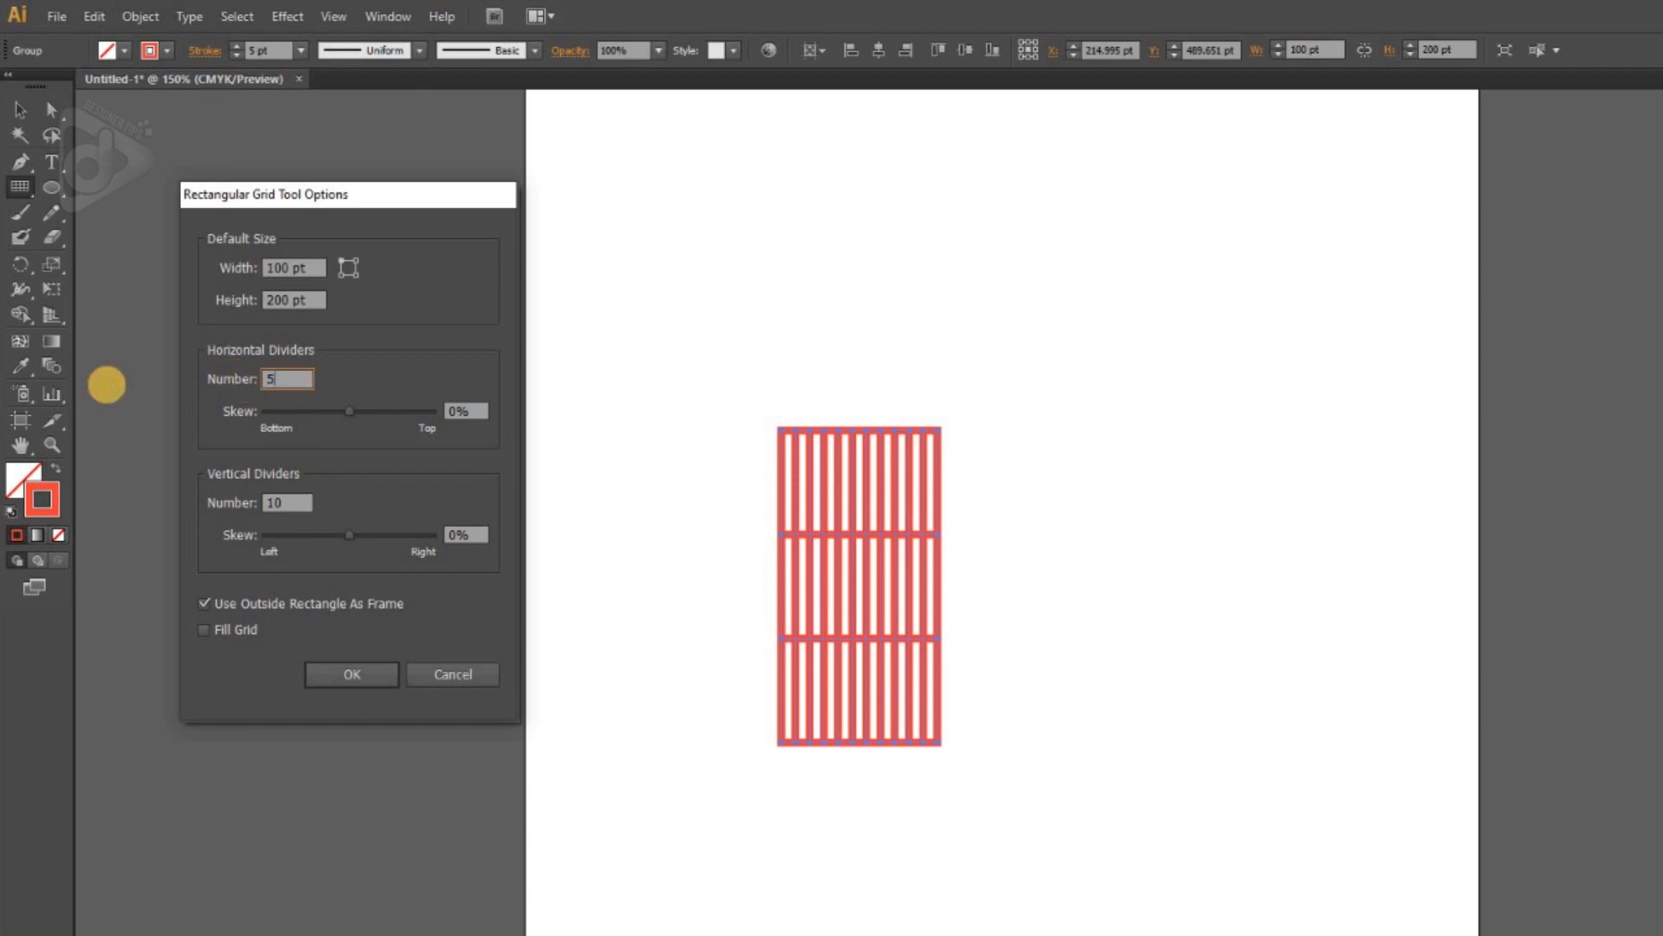
double_click(313, 268)
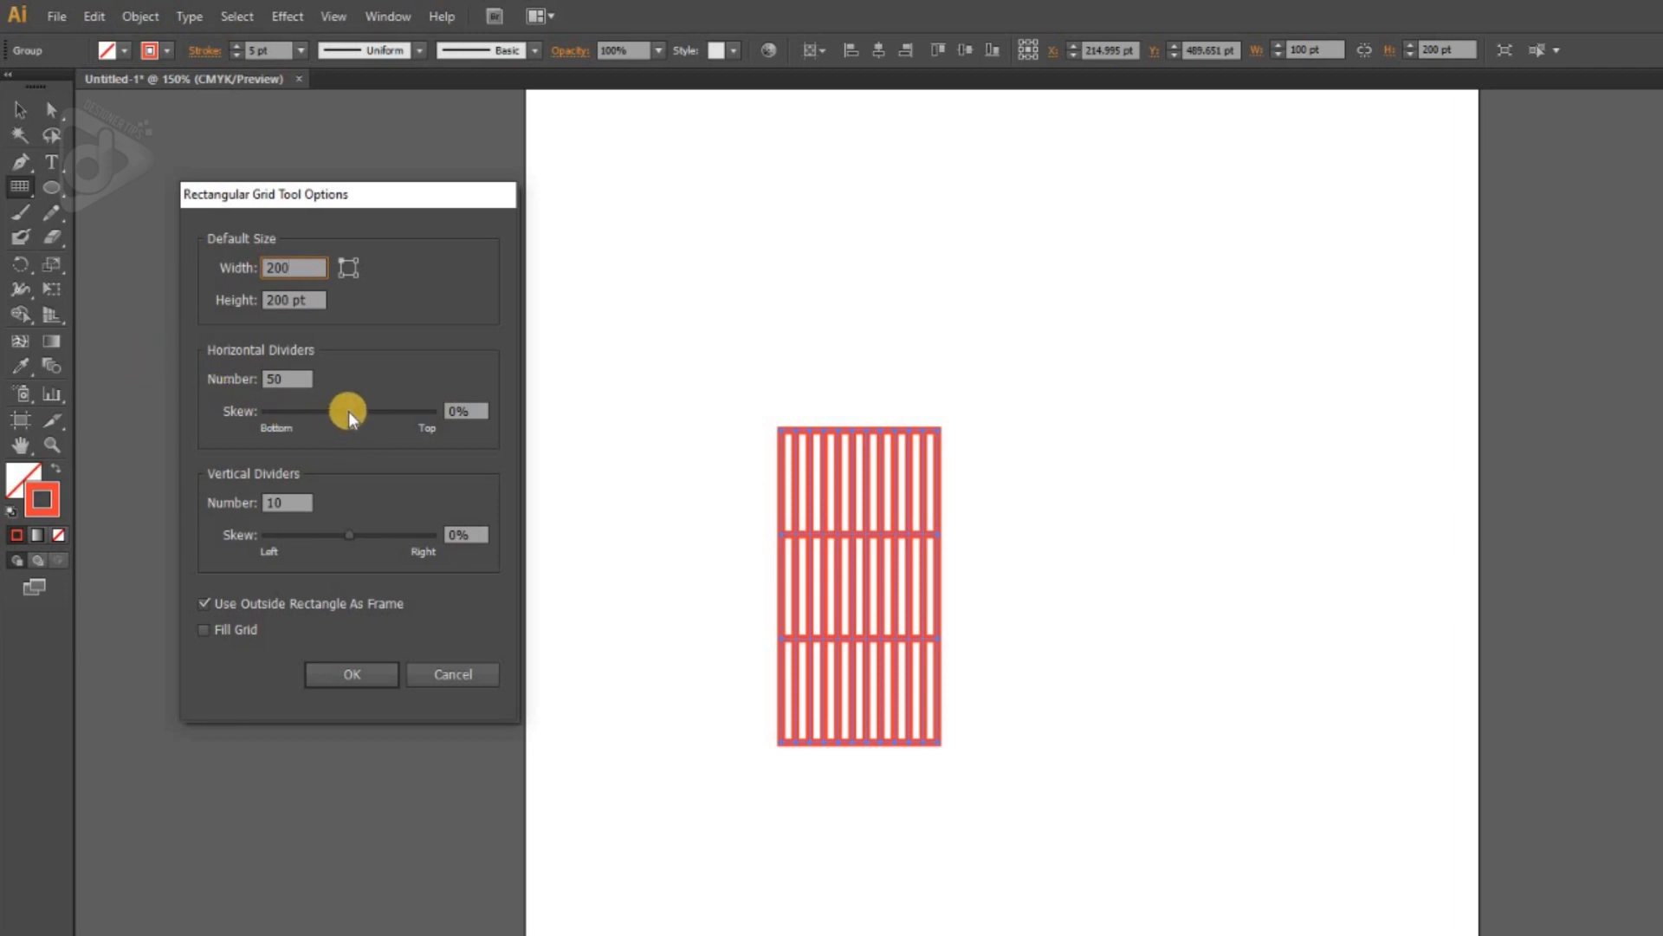
left_click_drag(349, 410, 400, 418)
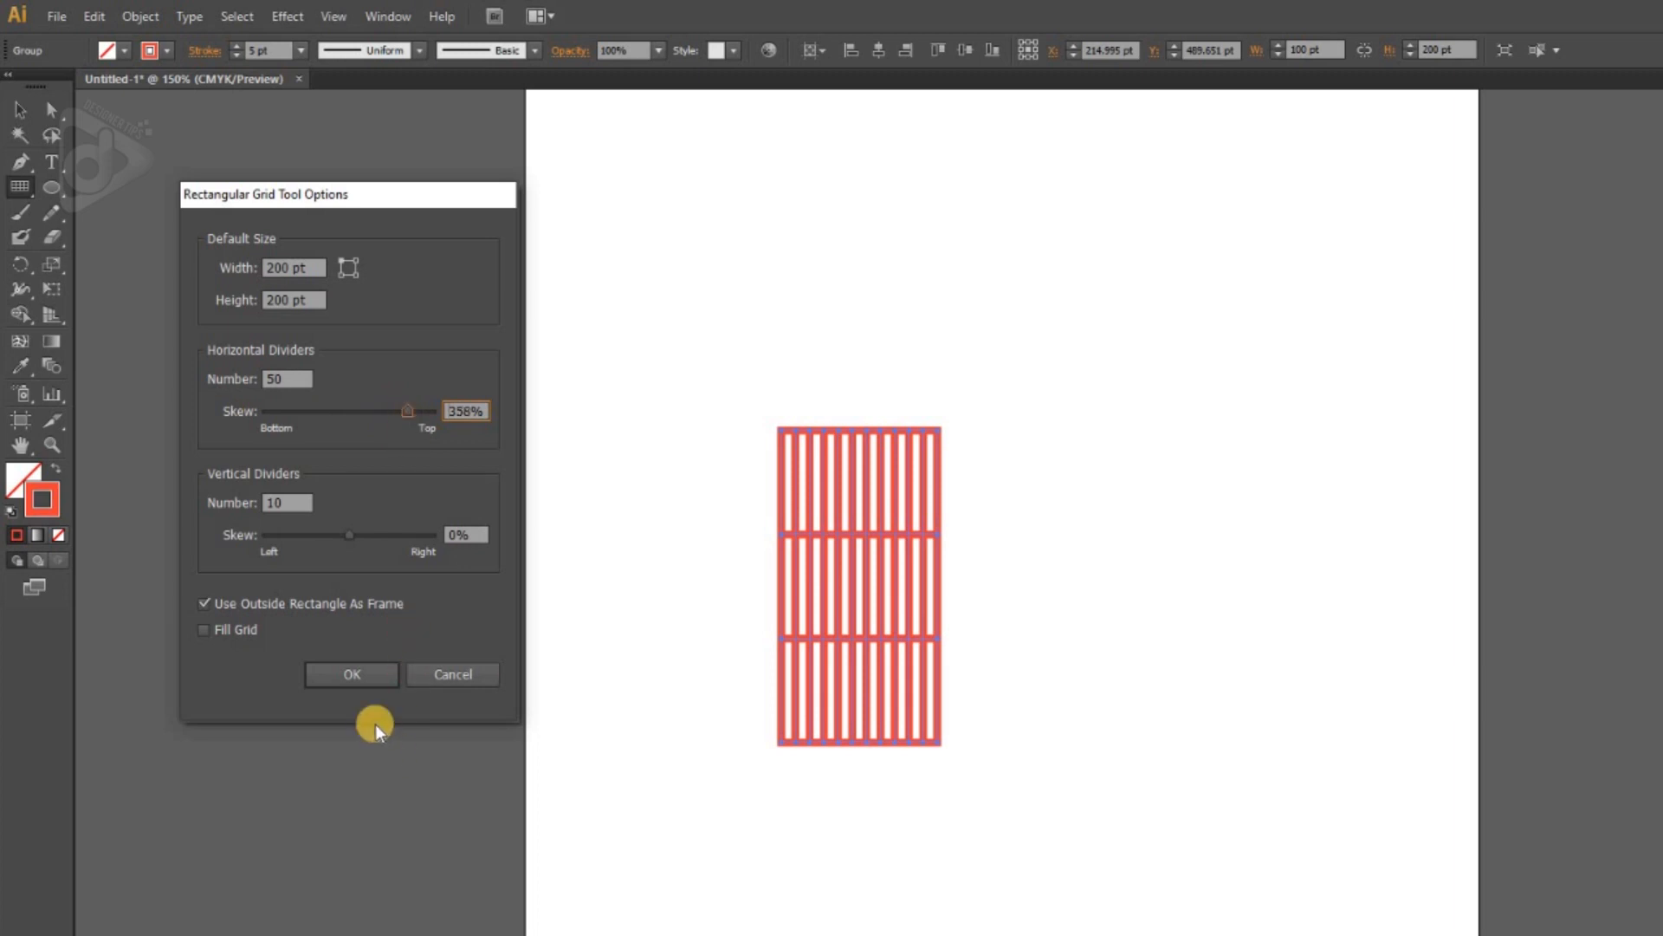
left_click(347, 674)
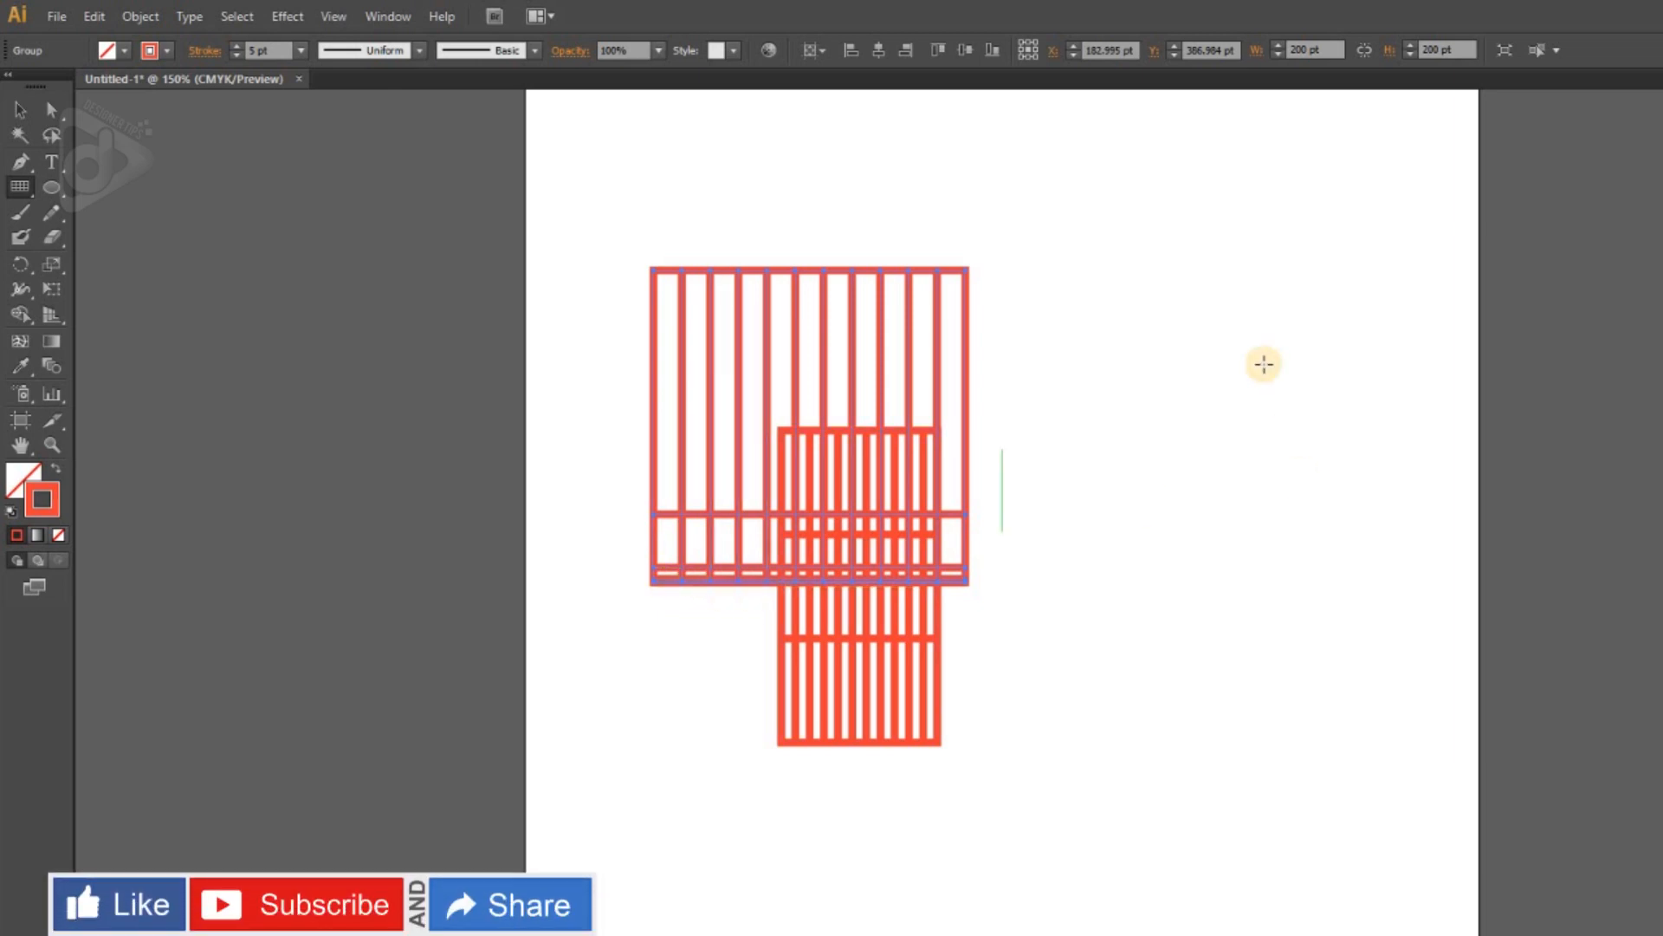
Step: Draw another 200 pt square grid near the artboard's right edge with horizontal dividers skewed -133%, and clear the artboard
left_click(1169, 278)
left_click(408, 413)
left_click_drag(408, 412, 324, 409)
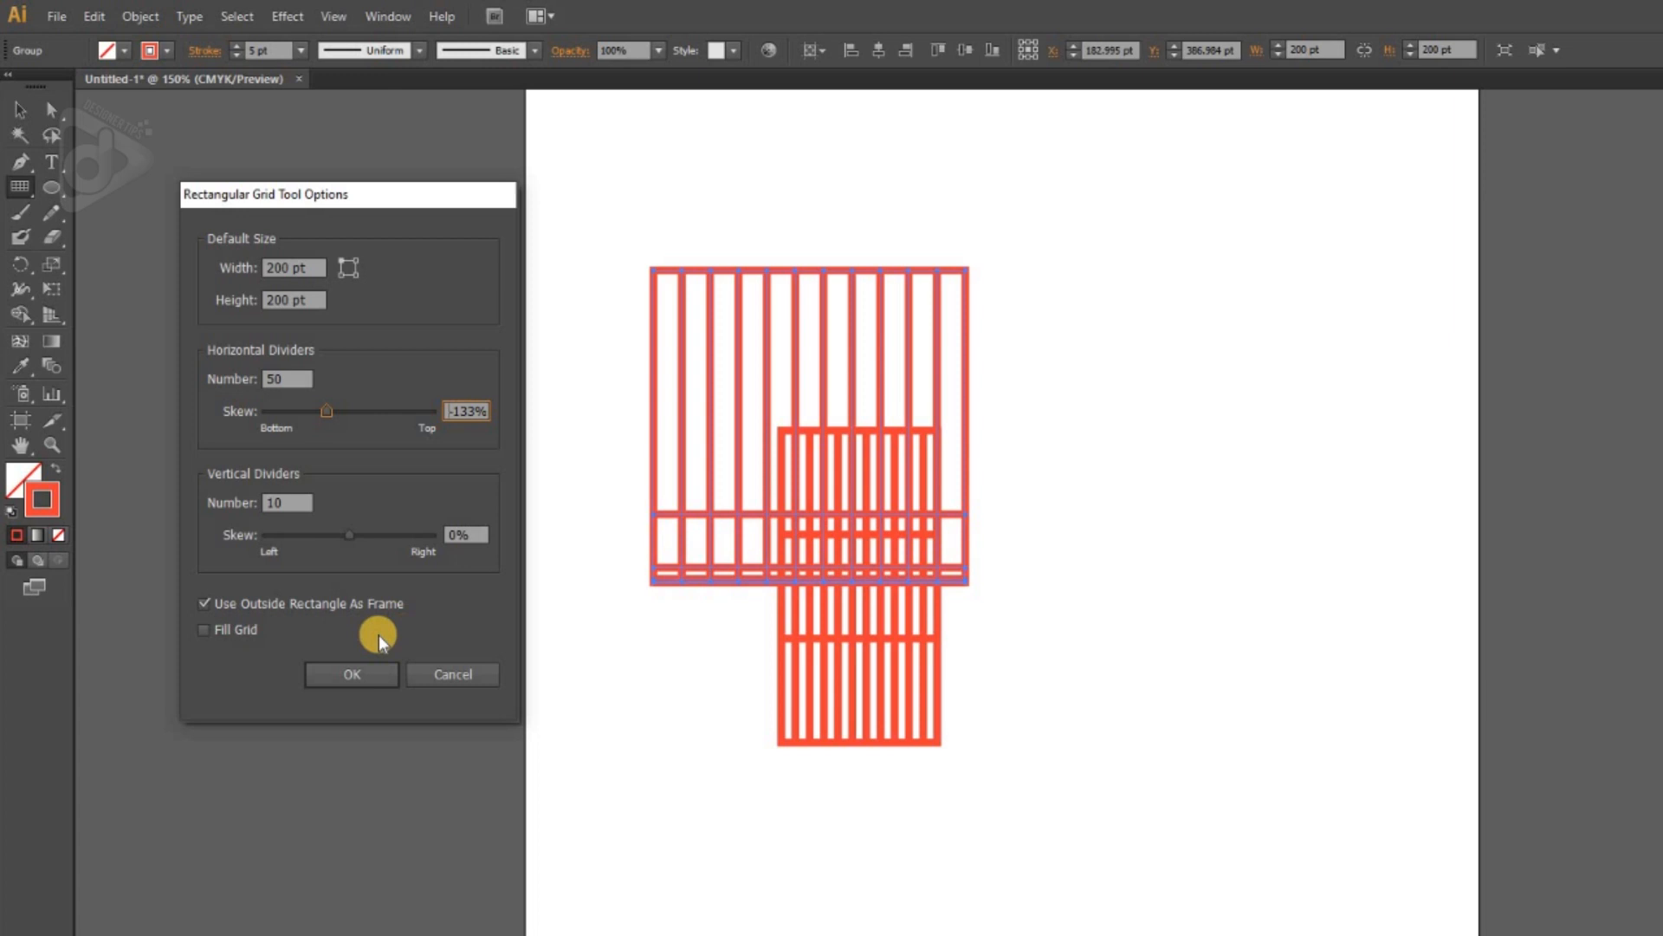
left_click(351, 674)
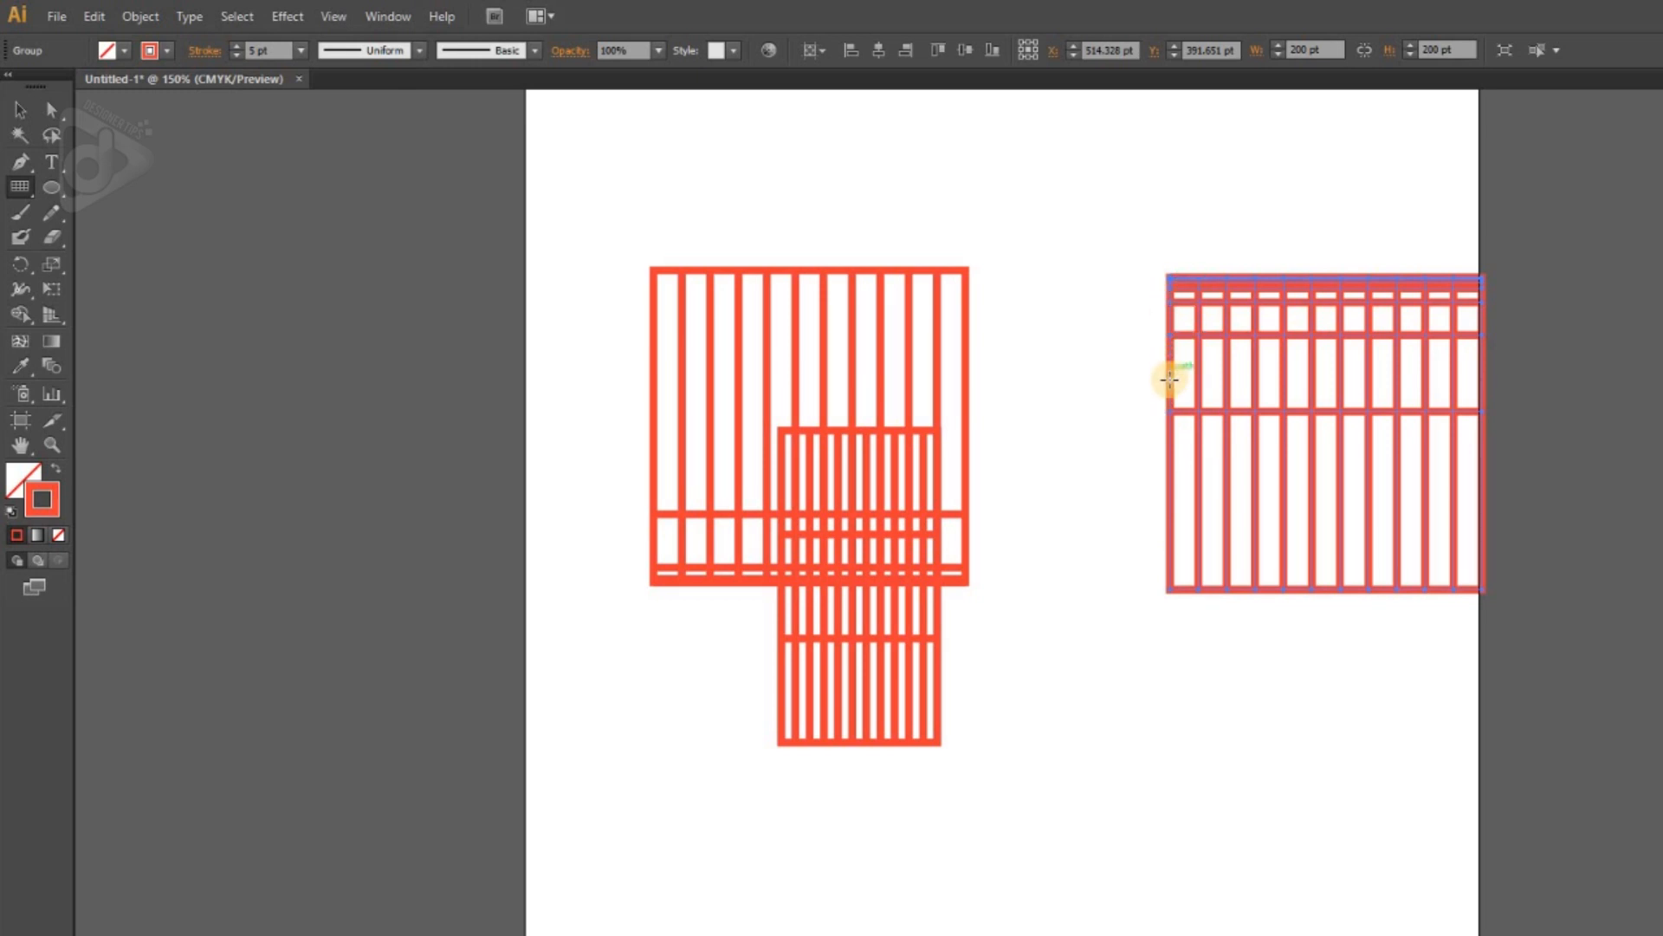
key("ctrl+a")
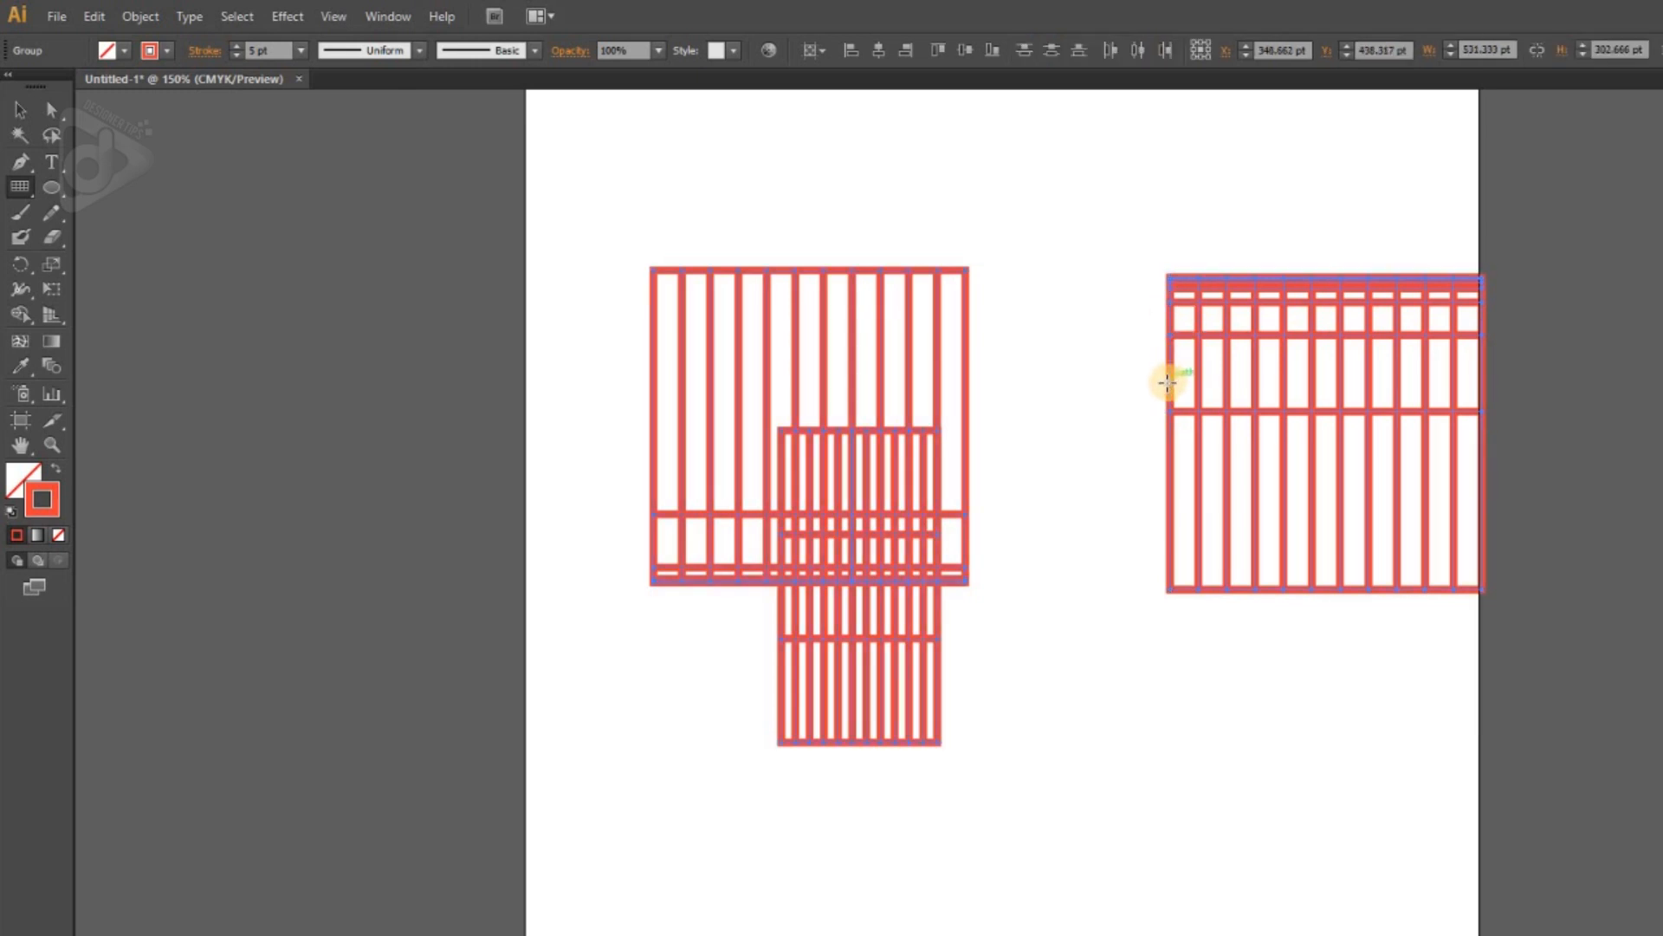
key("Delete")
Step: Draw a 200 by 200 pt rectangular grid with 10 horizontal dividers and 0% horizontal skew
left_click(785, 370)
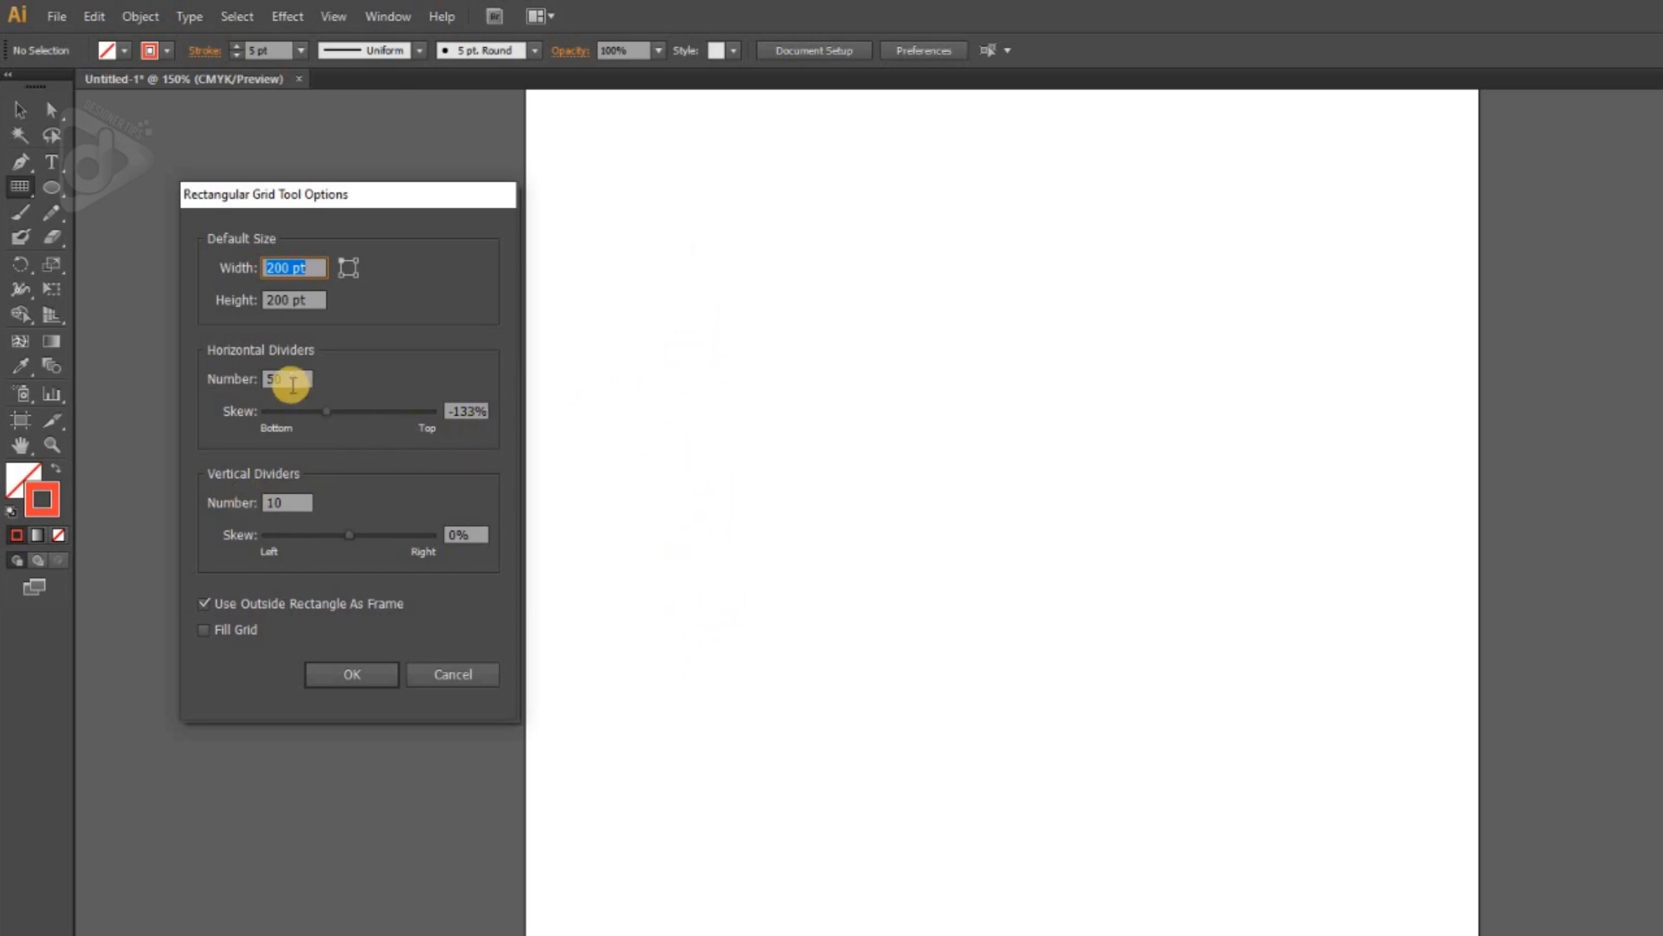
left_click(250, 385)
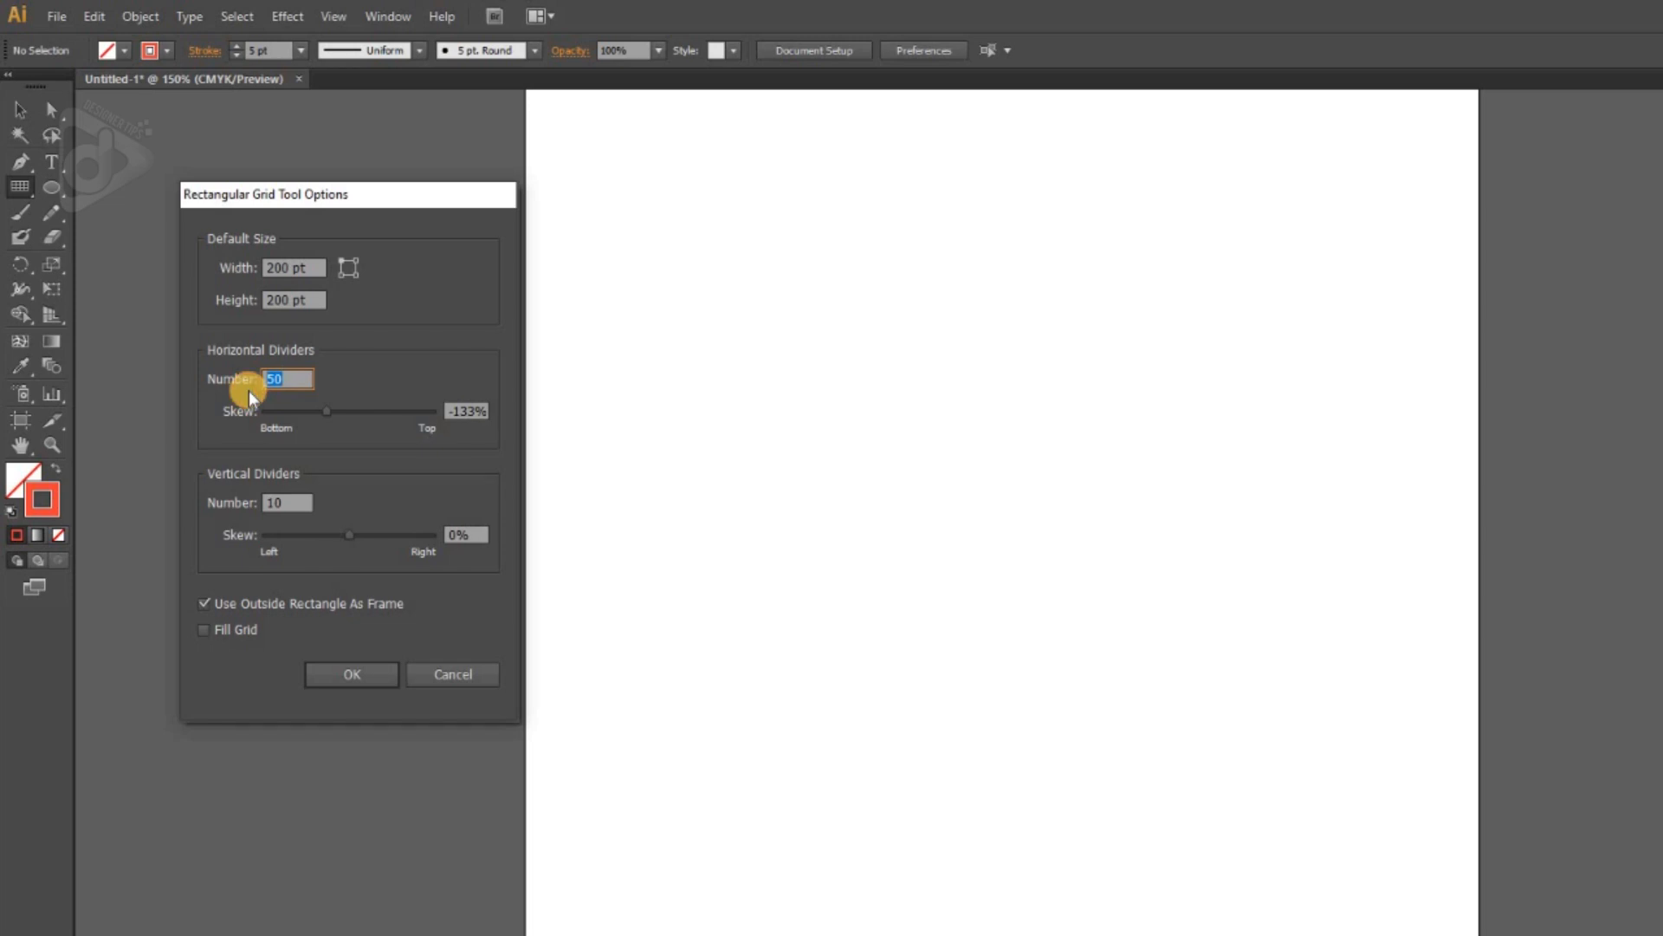
type("10")
key("Tab")
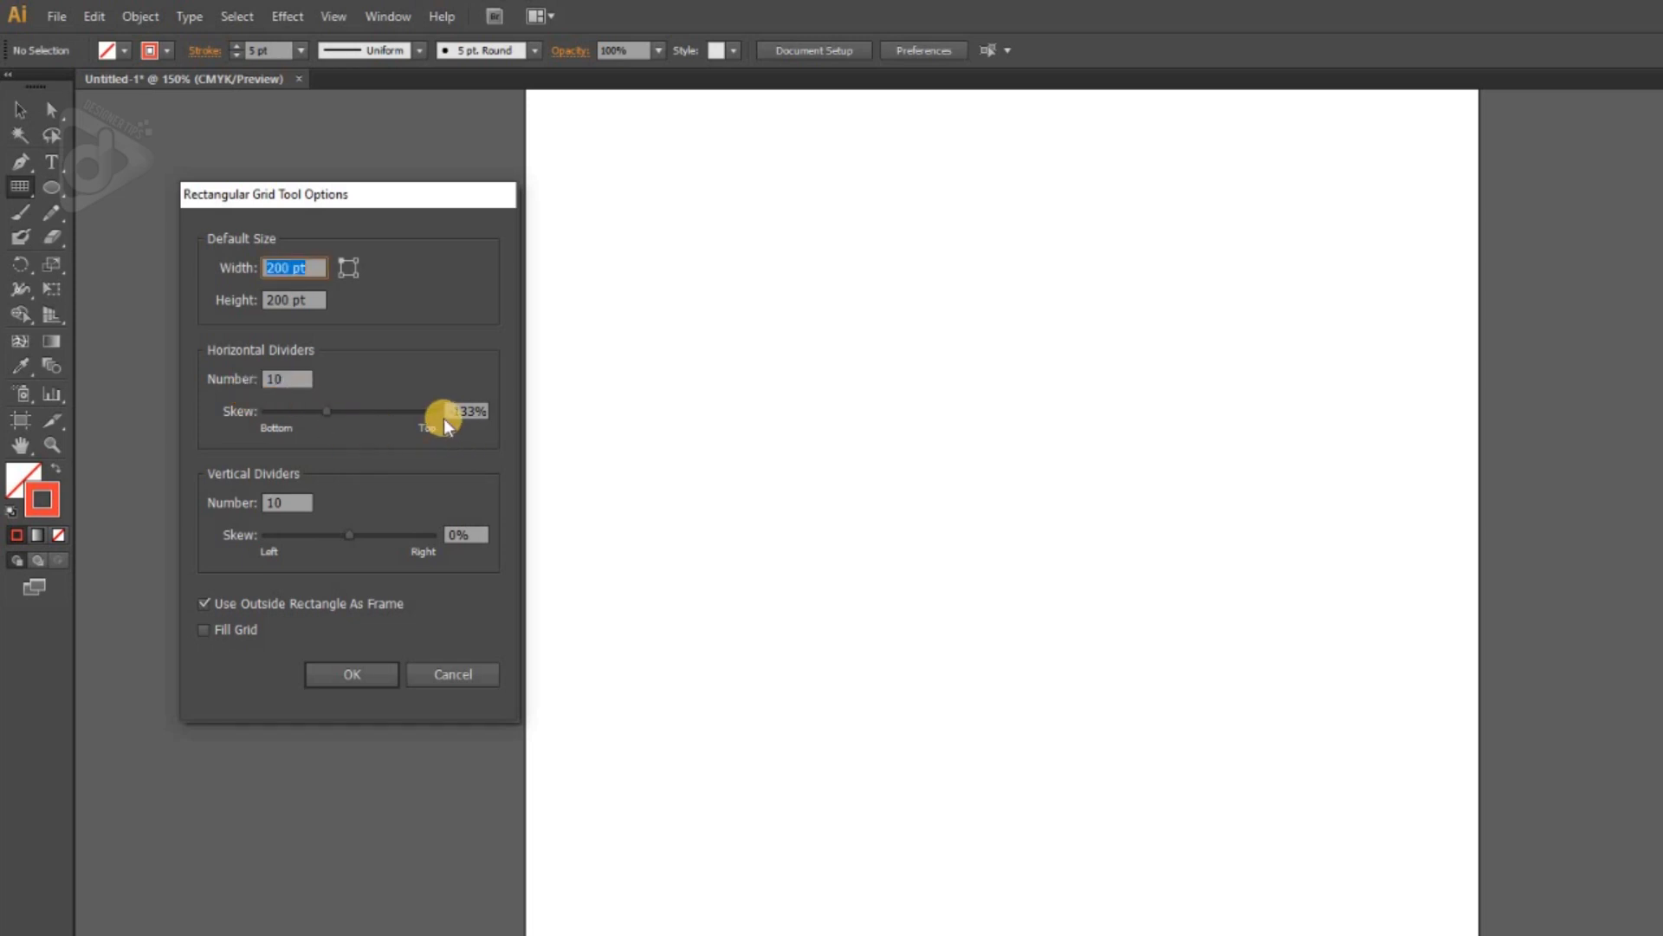
left_click_drag(454, 411, 594, 439)
type("0")
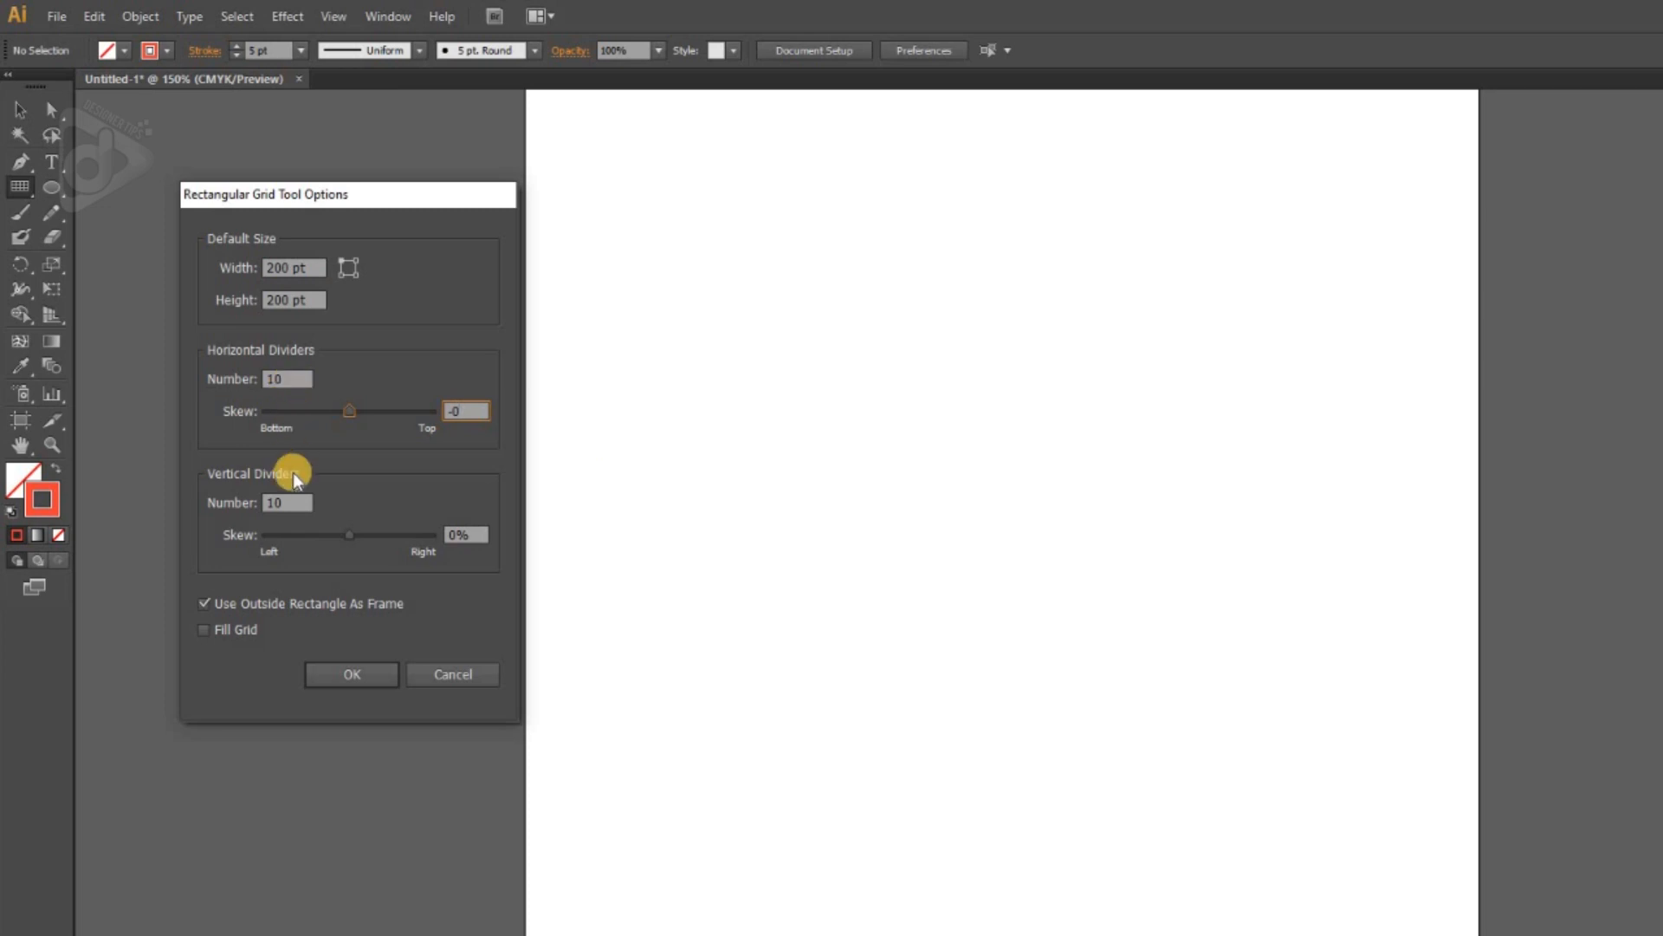
left_click(299, 507)
left_click(368, 675)
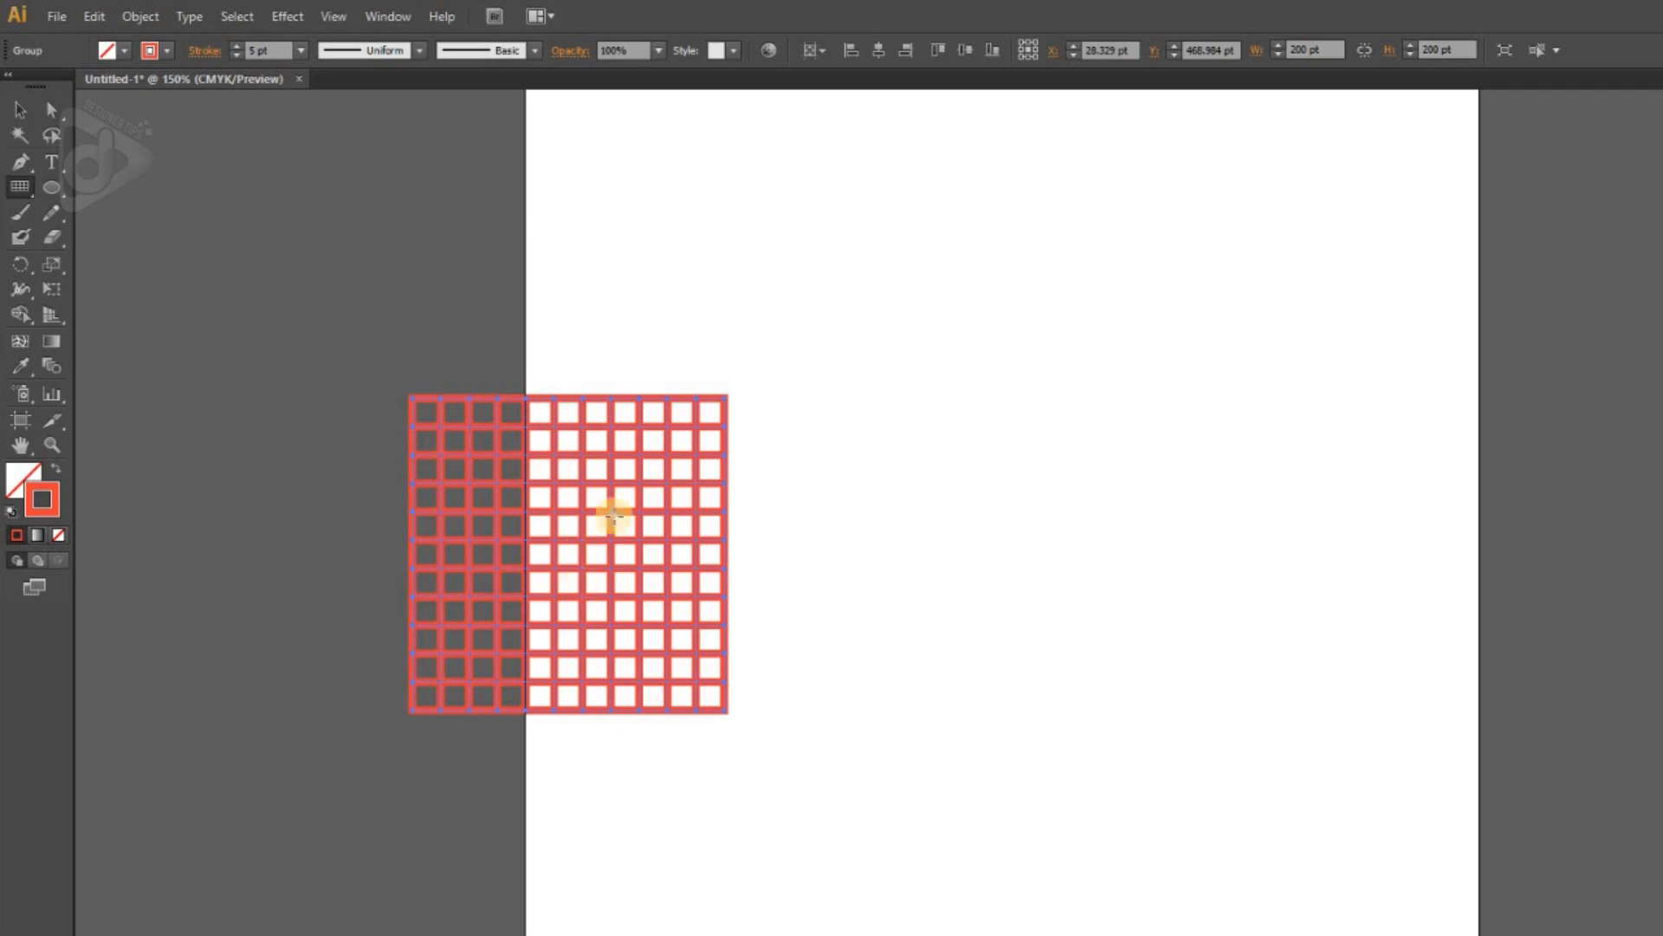
Step: Delete the rectangular grid and draw a polar grid about 321 pt across freehand in the artboard's lower right
left_click(889, 333)
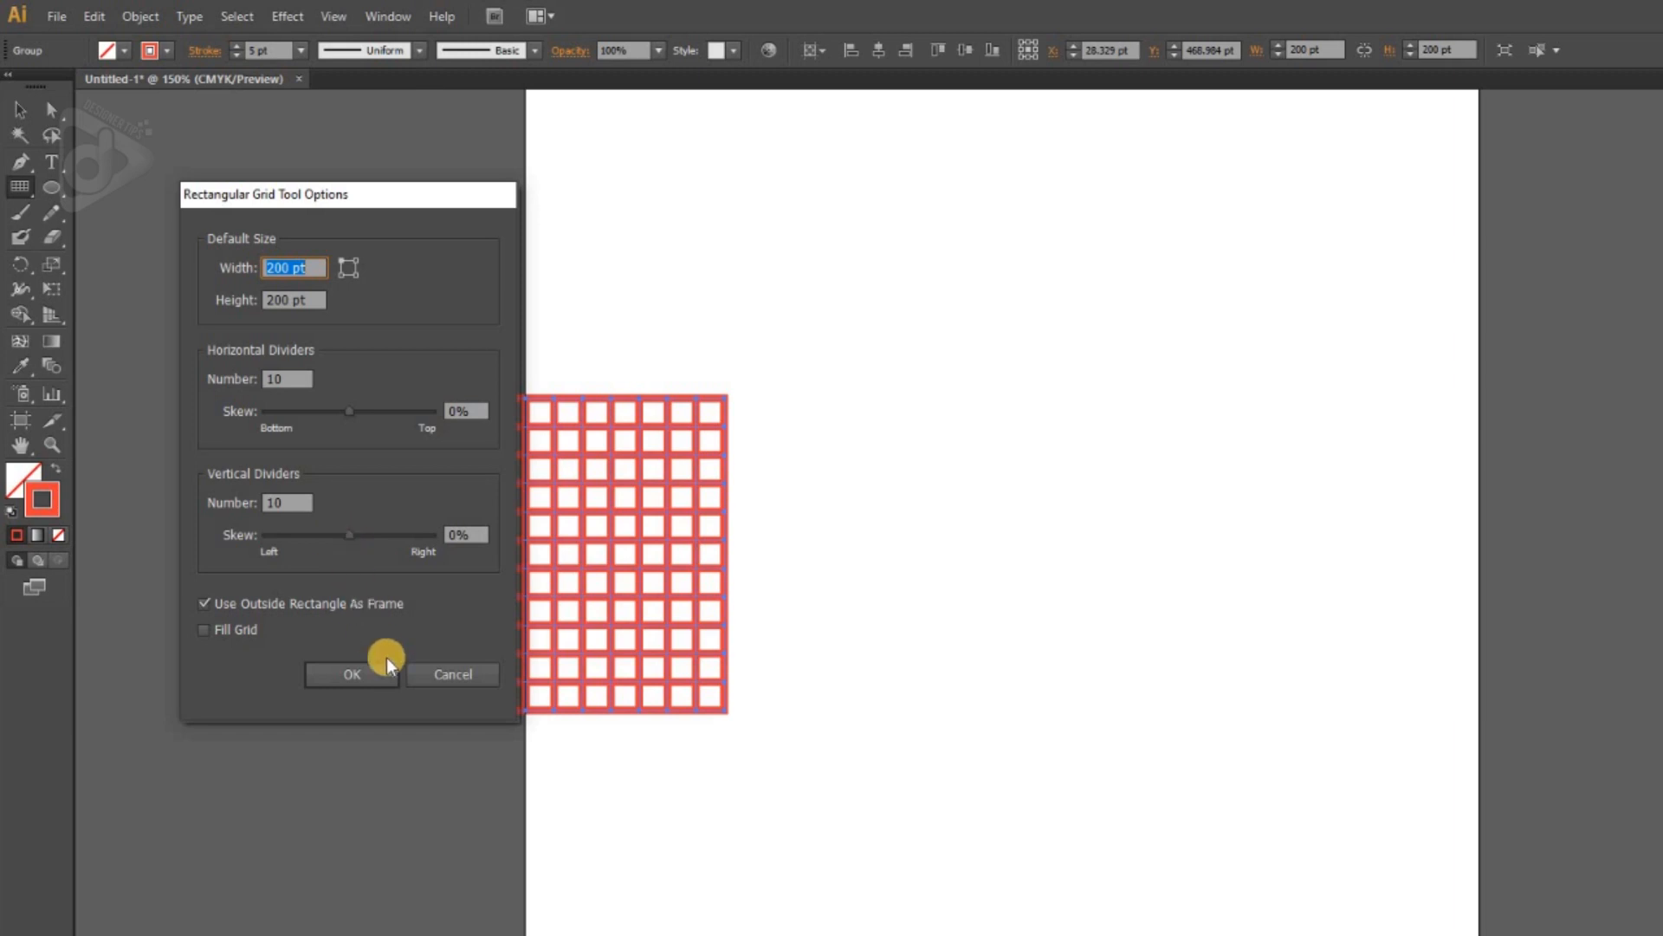
left_click(444, 683)
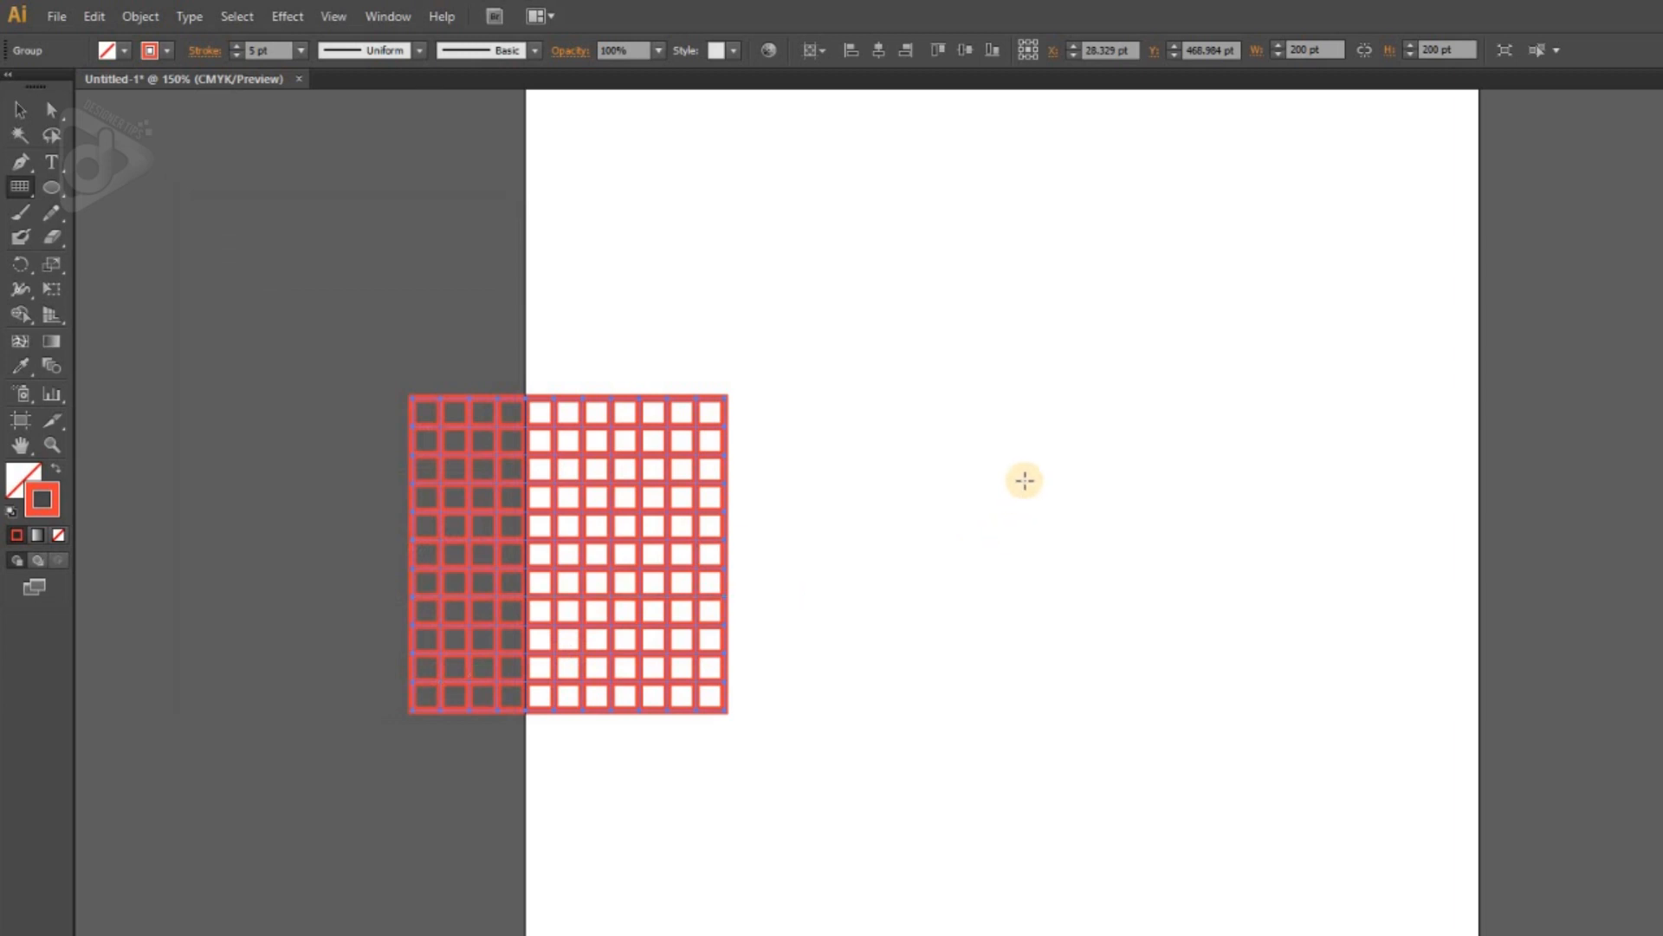
key("Delete")
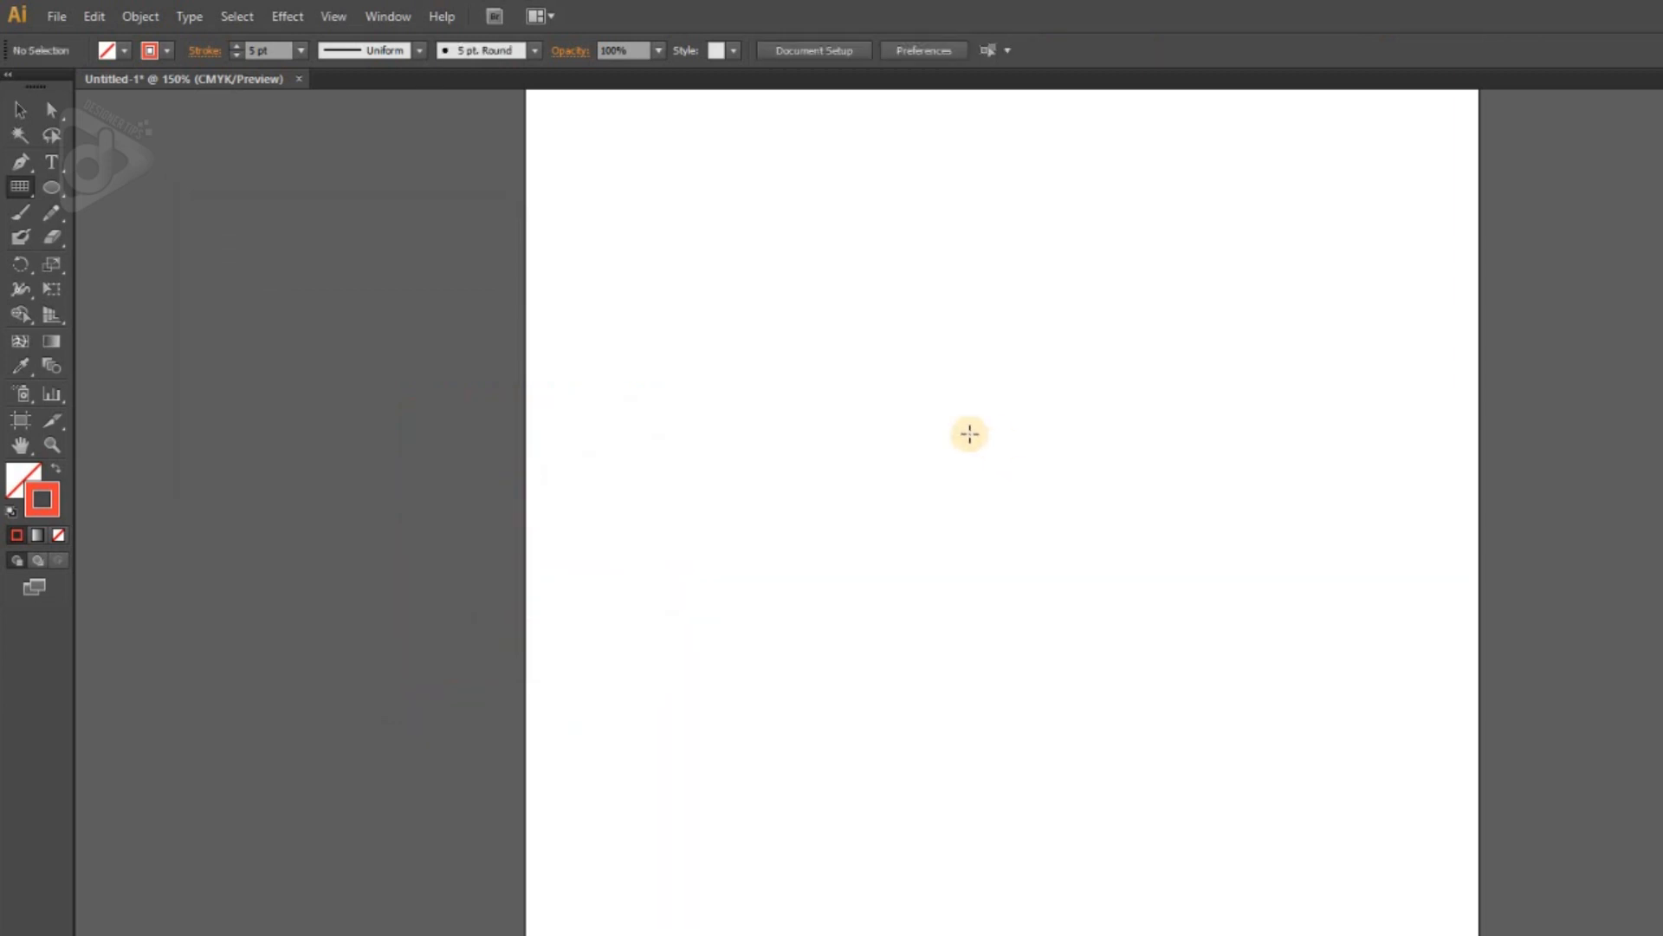
left_click_drag(19, 187, 121, 288)
left_click_drag(902, 386, 1386, 902)
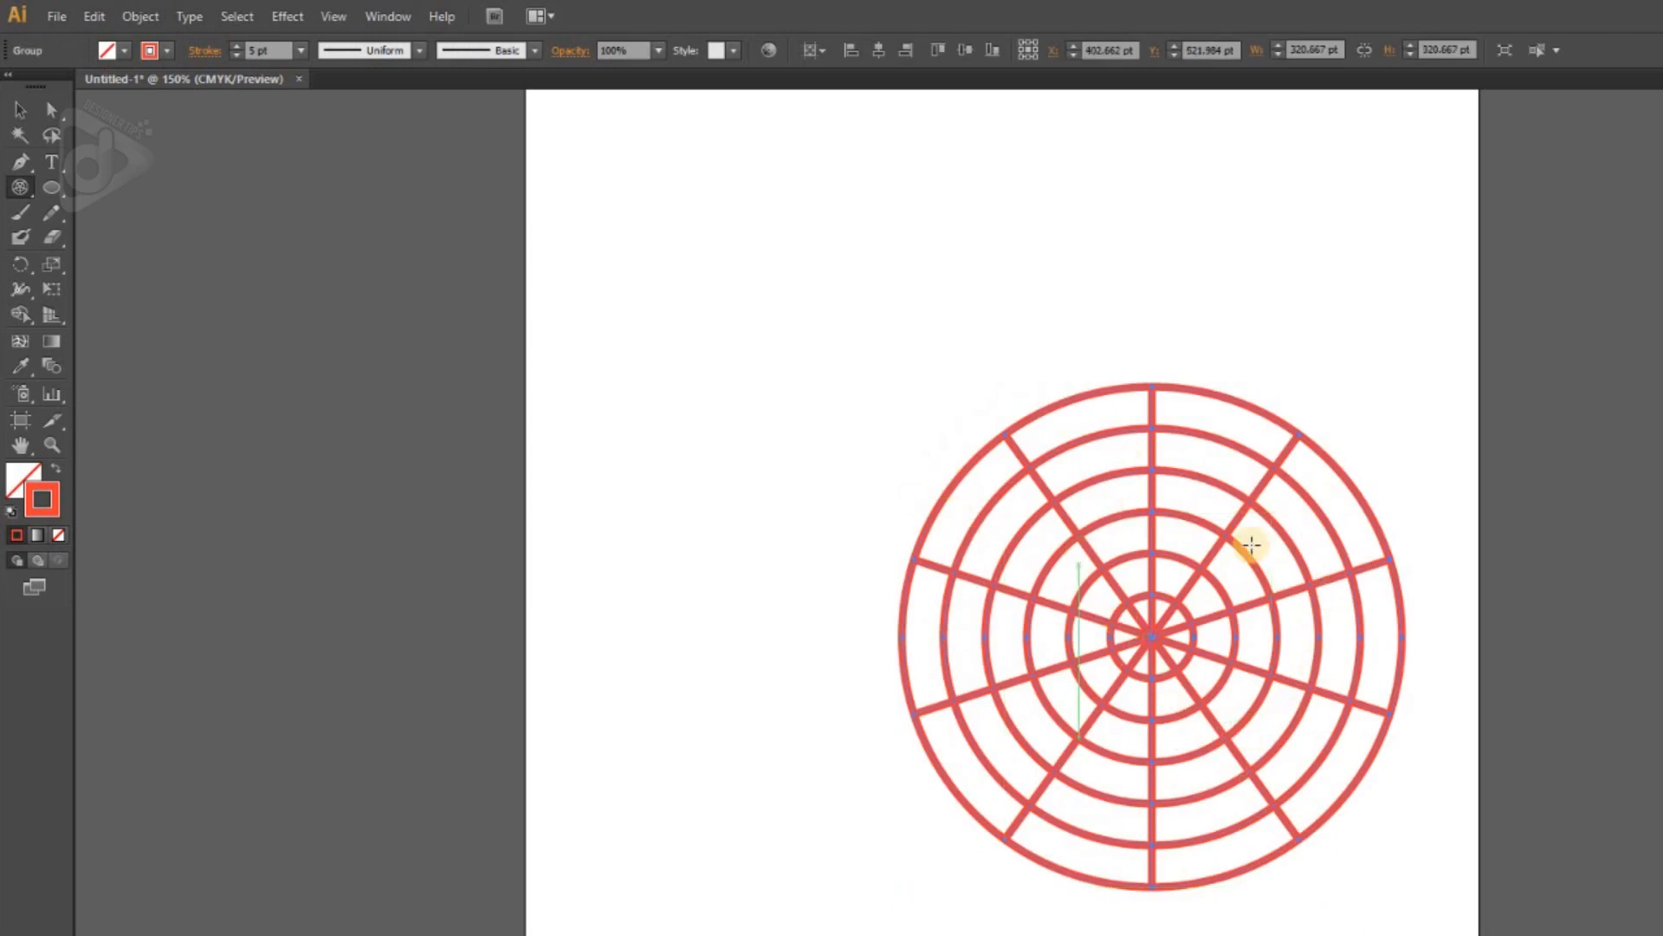
Step: Draw a polar grid of 320.67 pt with 10 concentric dividers in the artboard's upper left, and clear the artboard
left_click(618, 213)
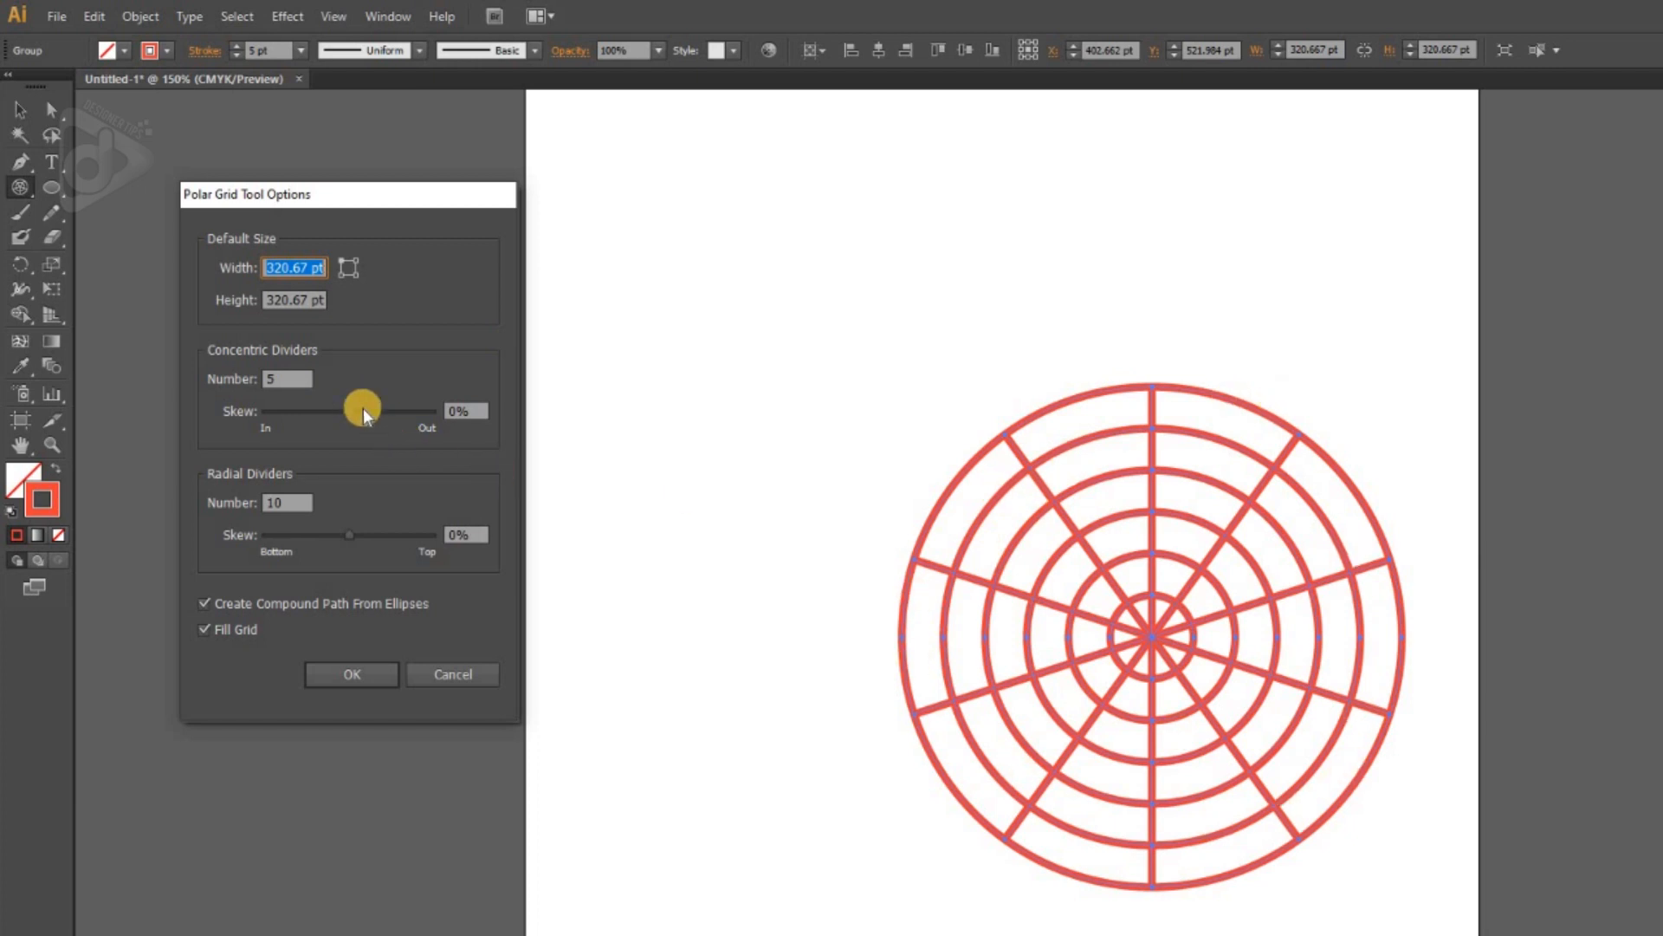
key("Tab")
key("Tab")
type("10")
key("Return")
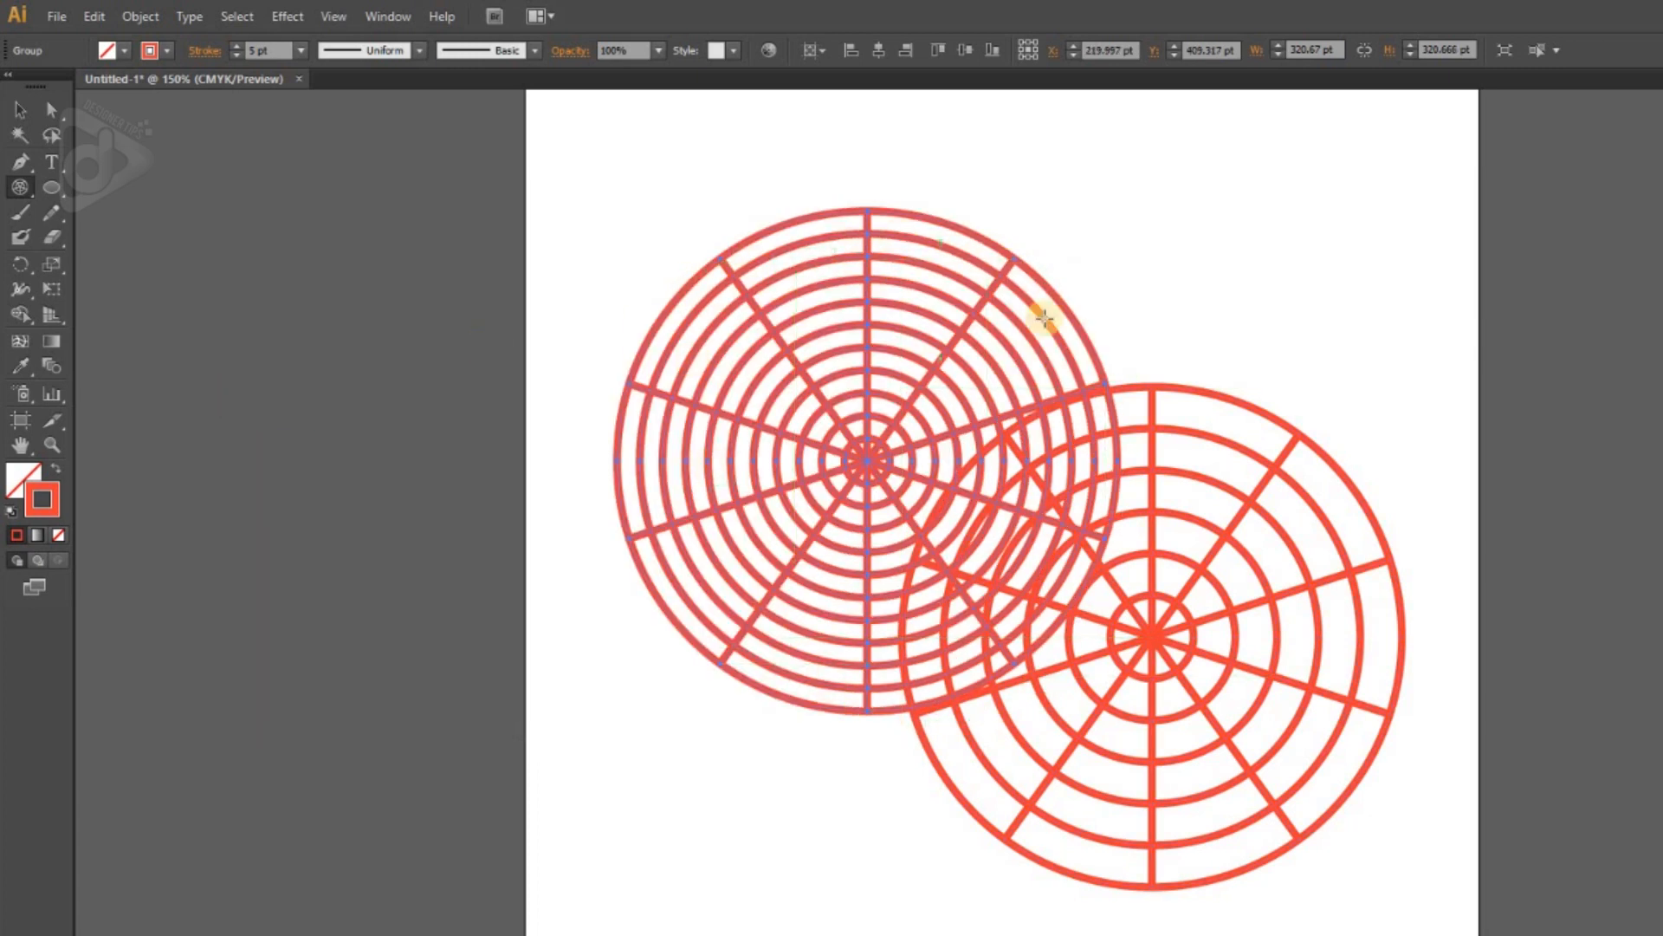
key("ctrl+shift+a")
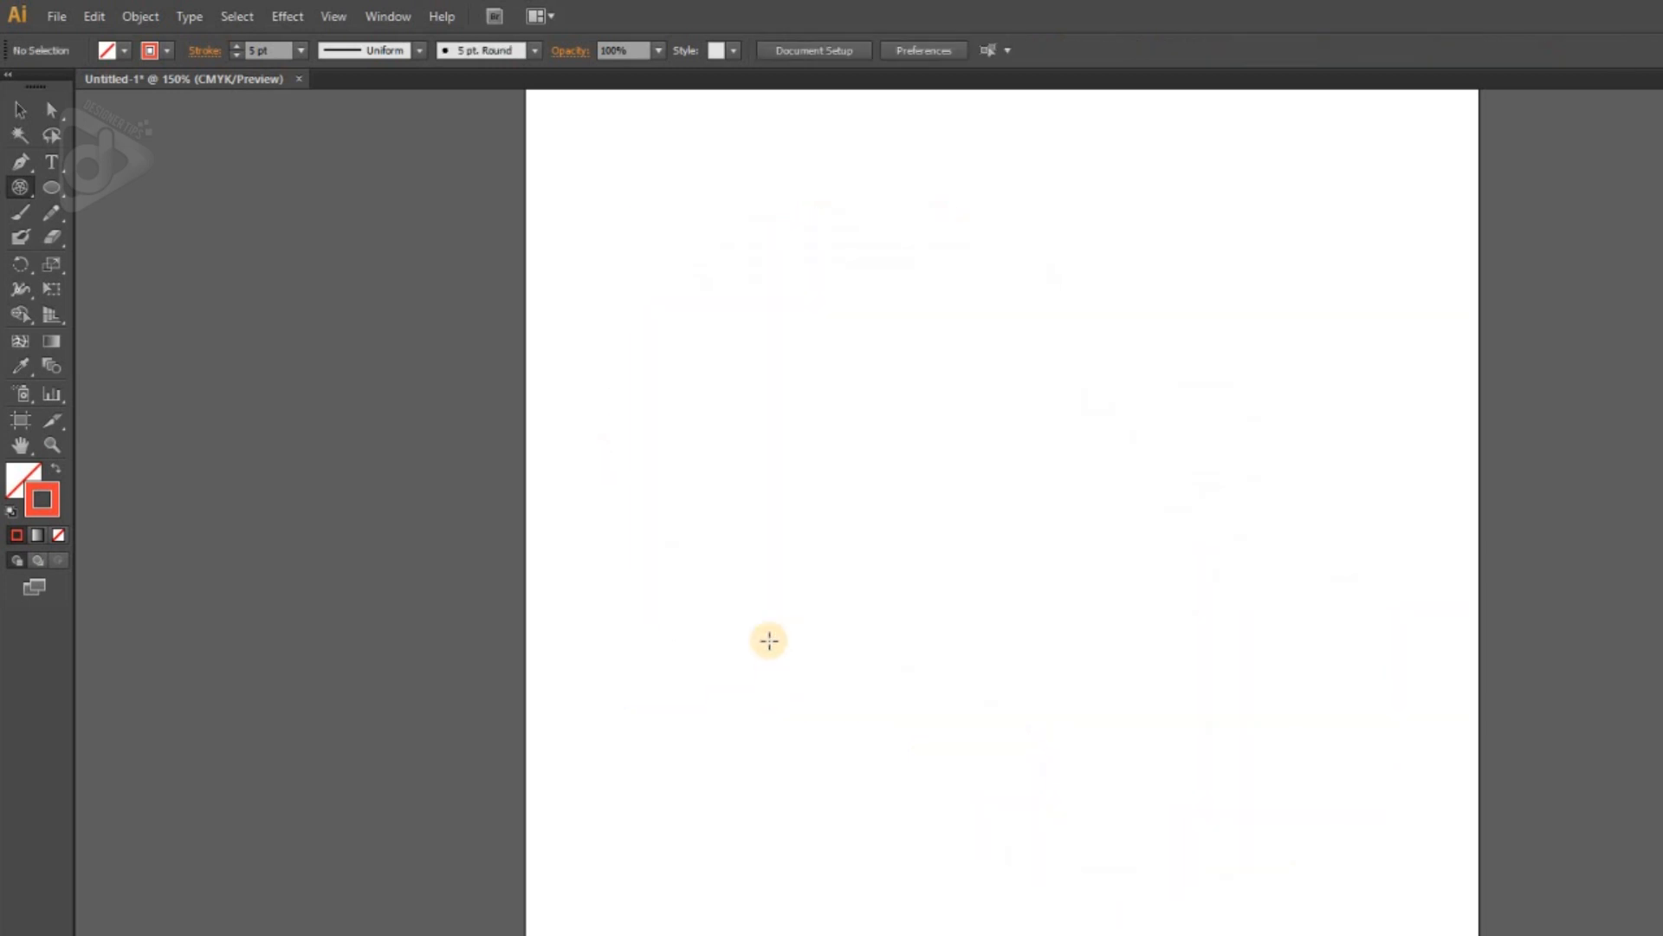
Step: Draw a polar grid of 320.67 pt with 5 radial dividers in the artboard's lower half
left_click(793, 476)
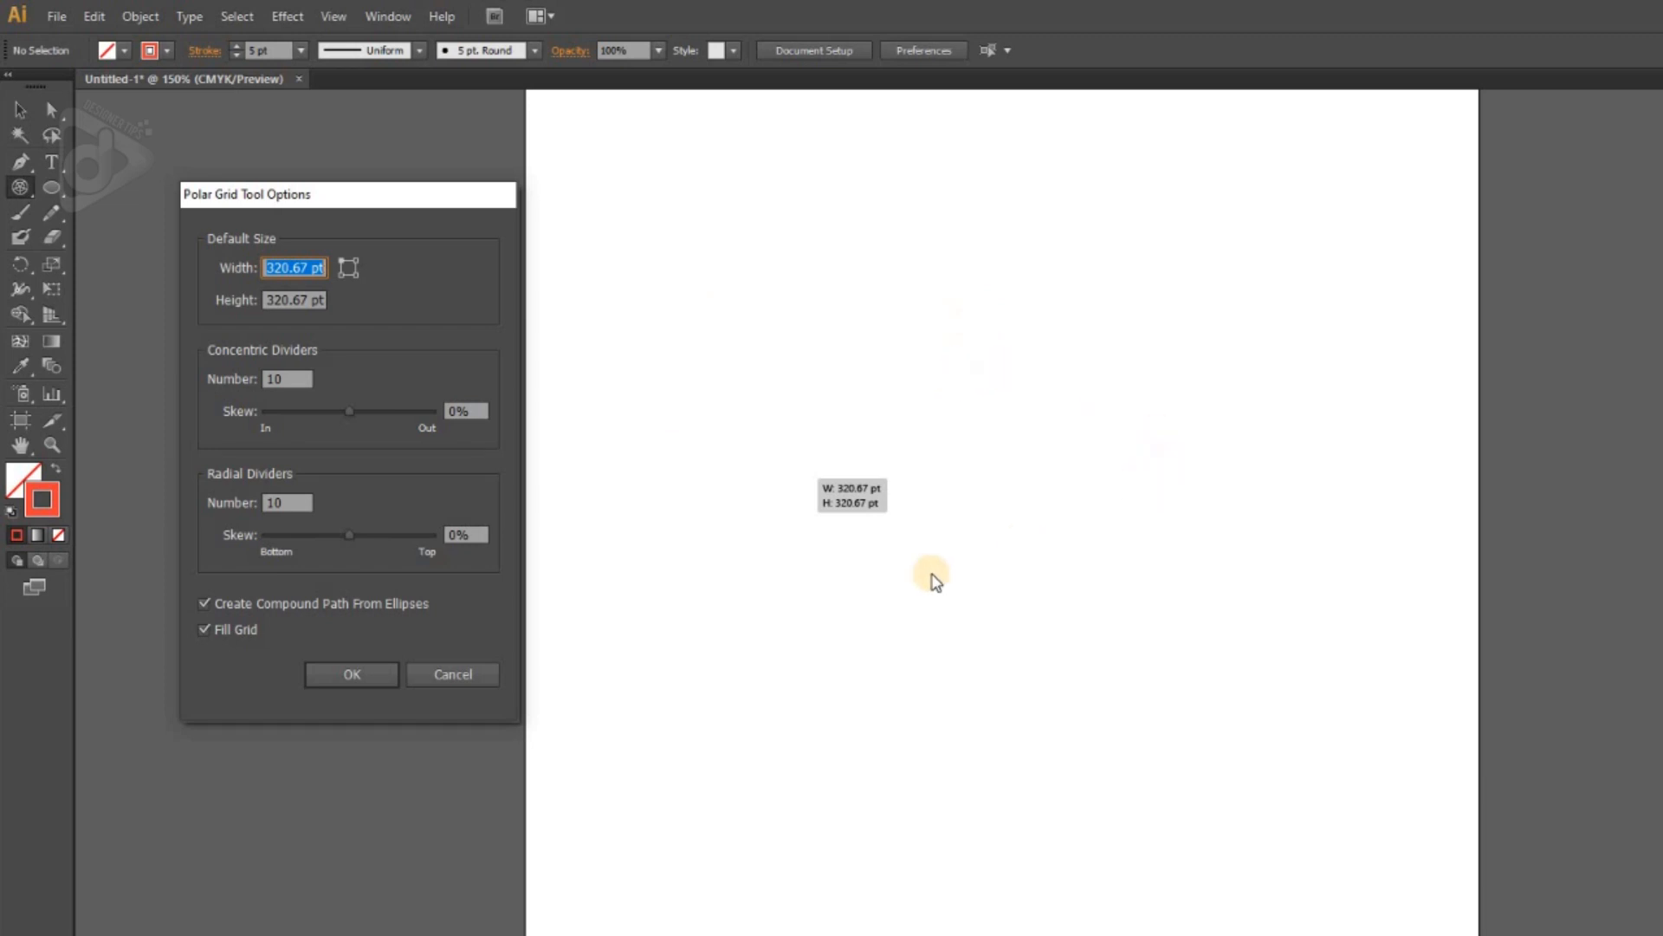
double_click(290, 503)
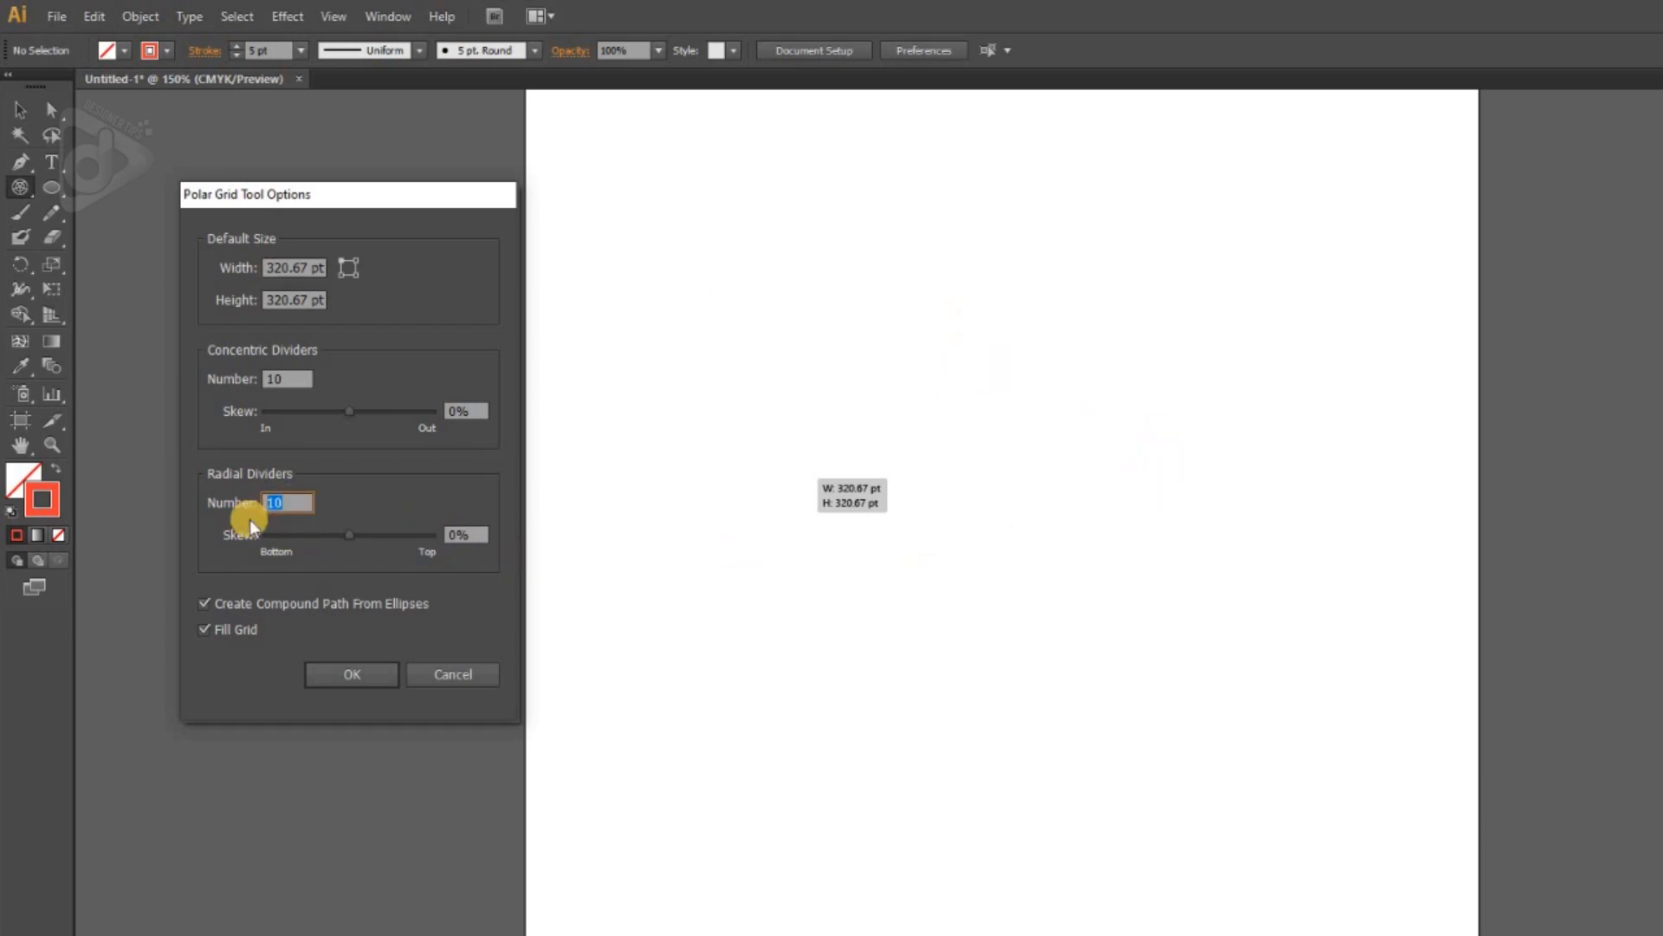
type("5")
key("Return")
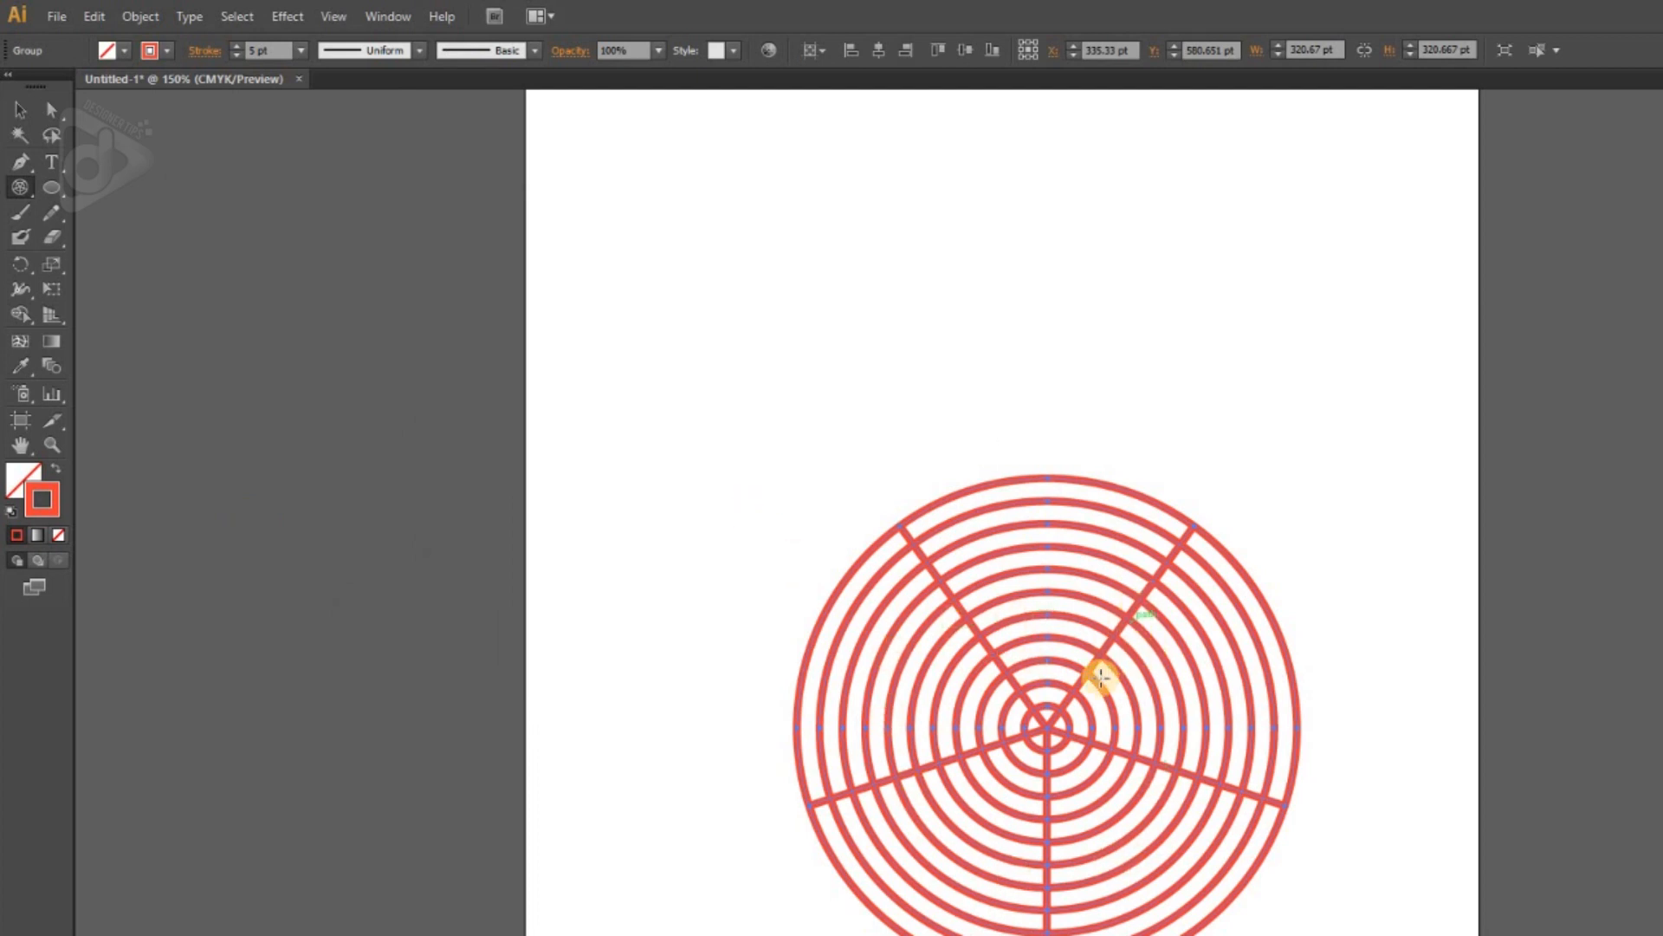
Step: Draw a second polar grid up and to the left of the first, with its concentric dividers skewed -283% inwards
left_click(660, 238)
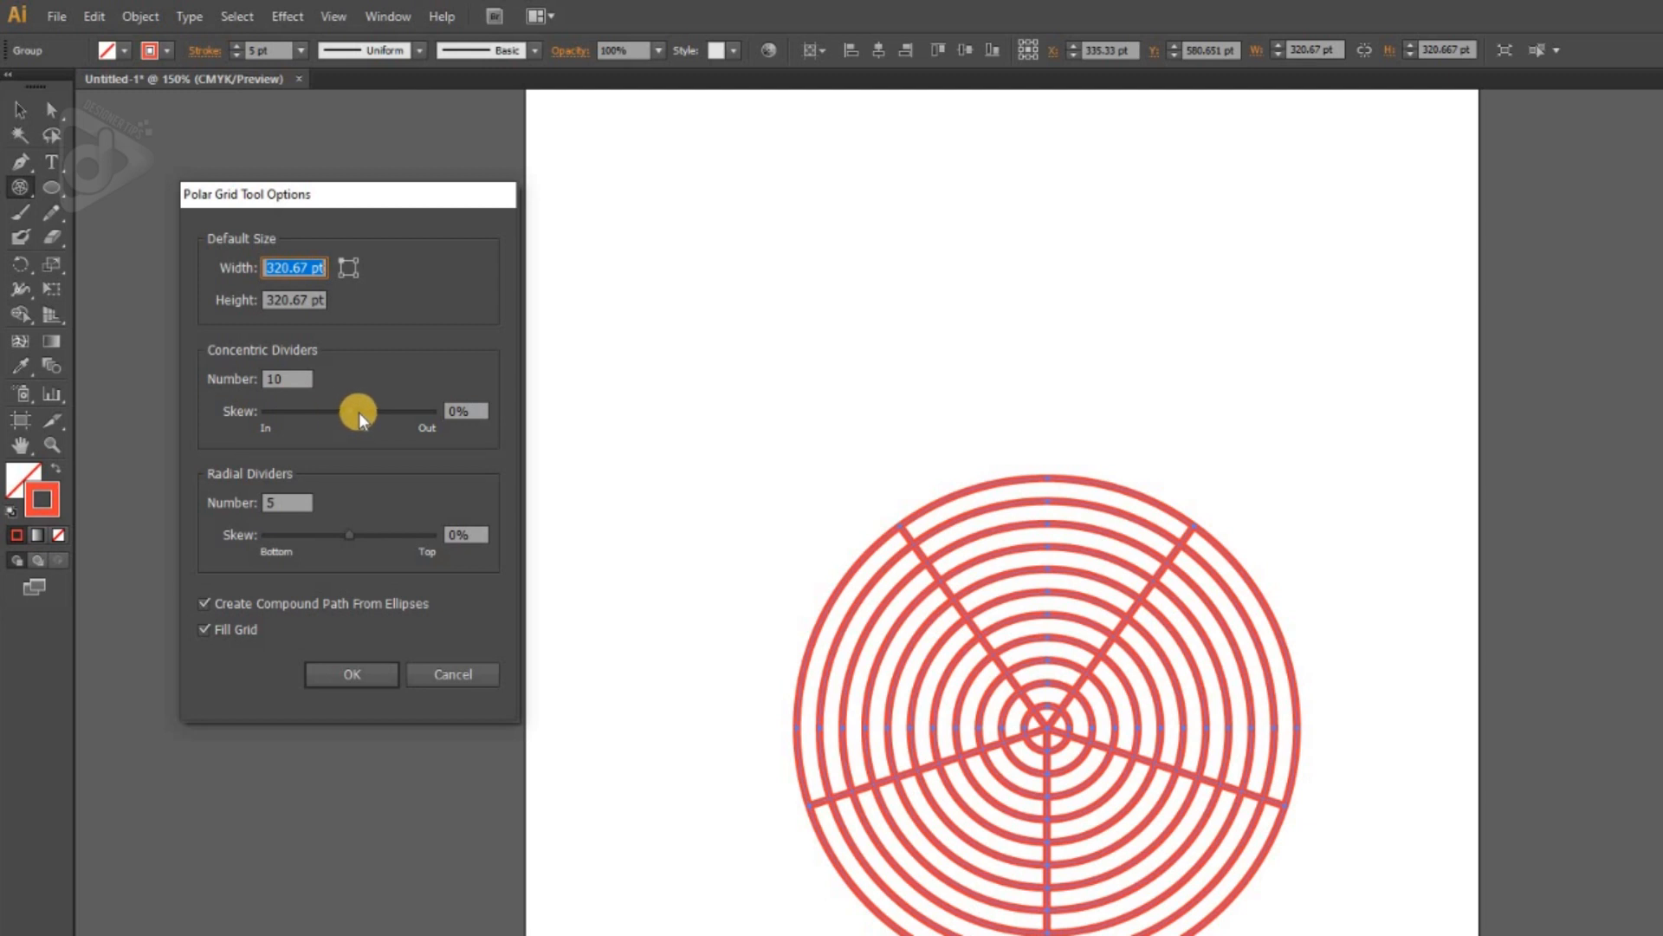
left_click_drag(348, 412, 305, 419)
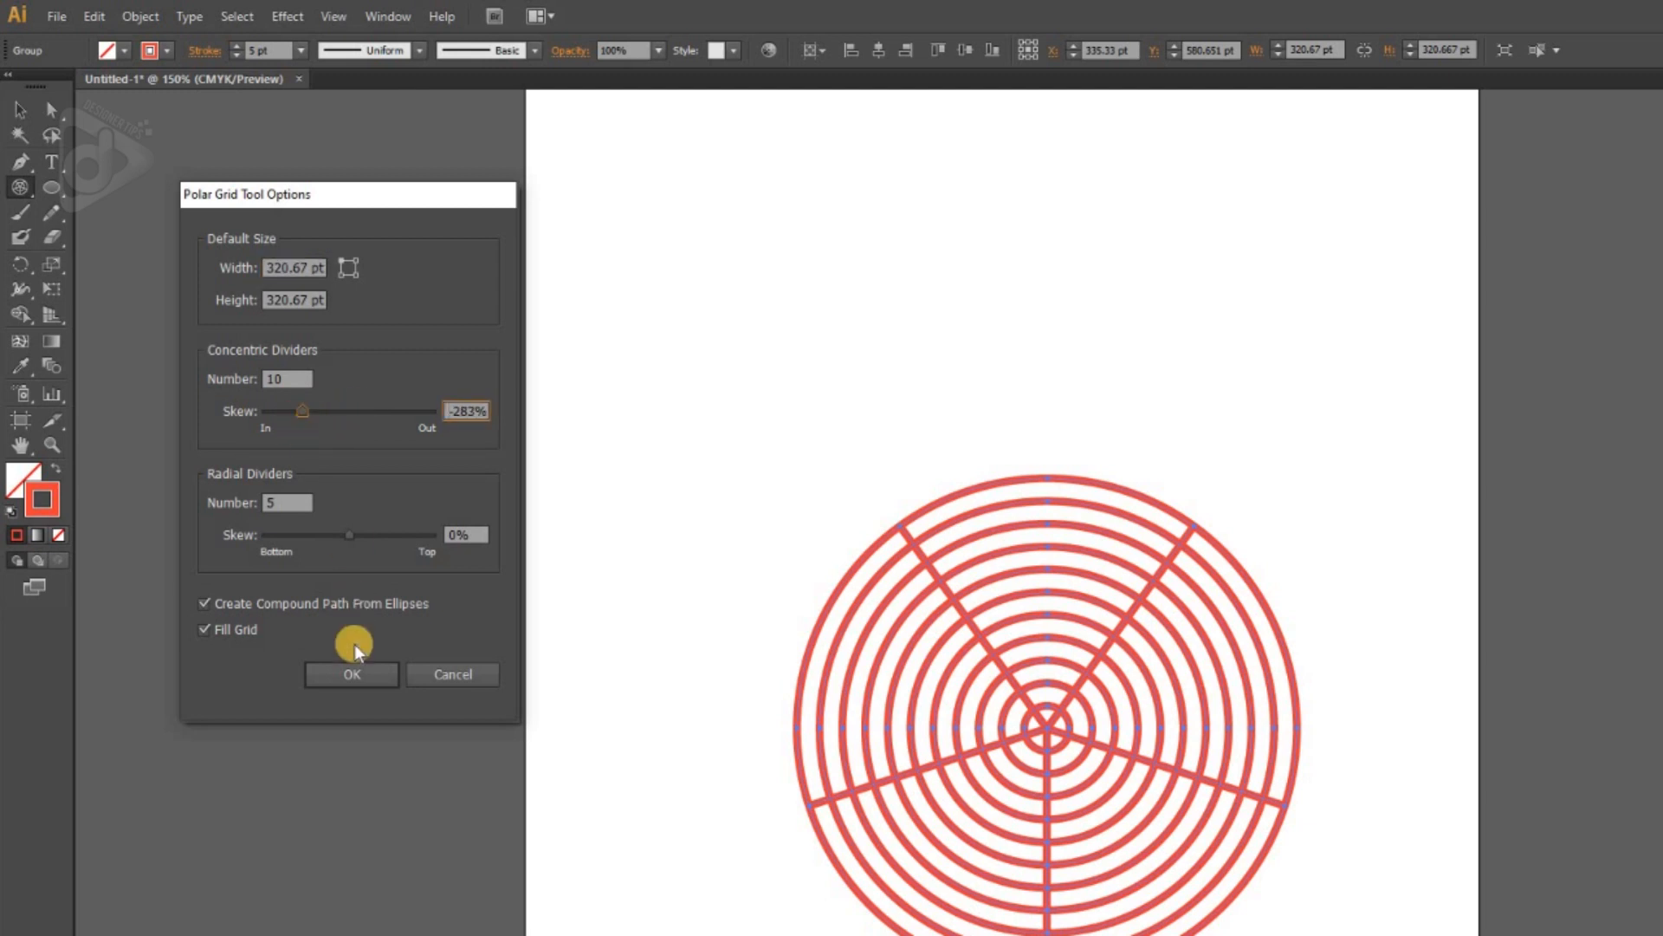
left_click(352, 675)
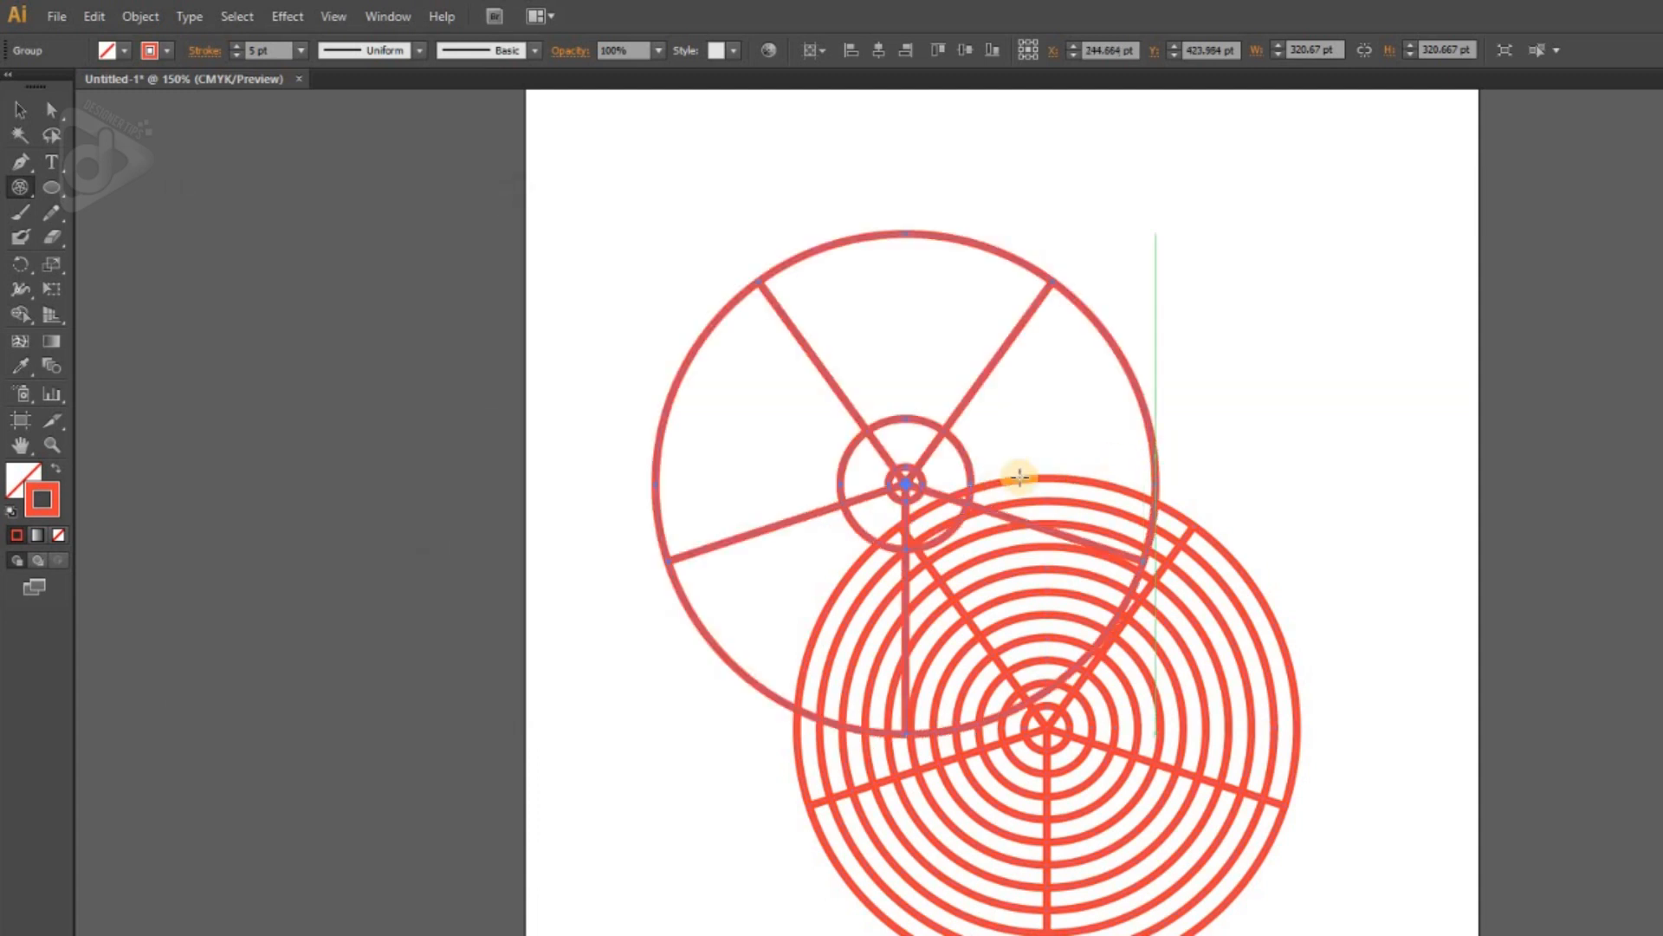